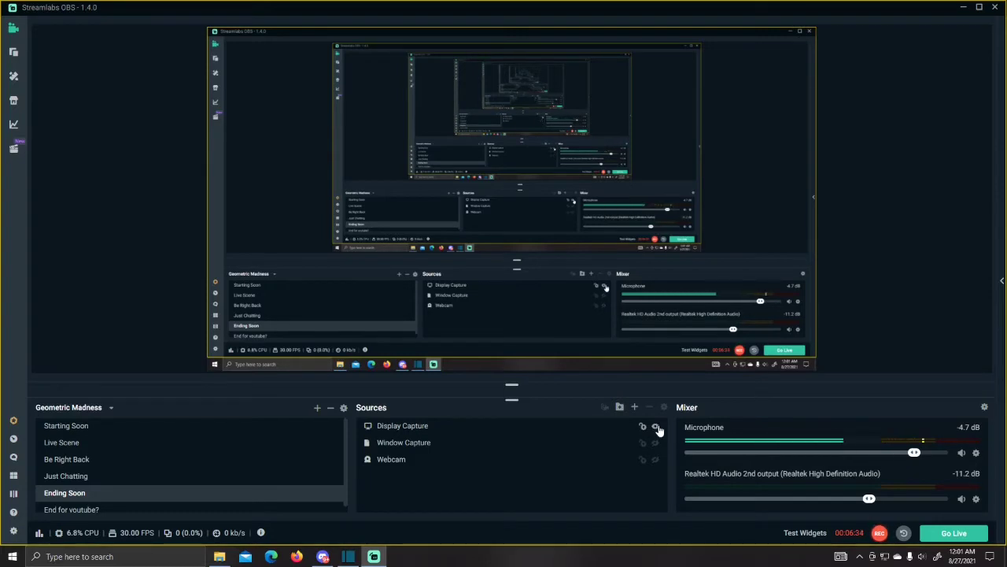
Step: Toggle the Display Capture source off and back on, and hide the Window Capture source in the Ending Soon scene
click(656, 430)
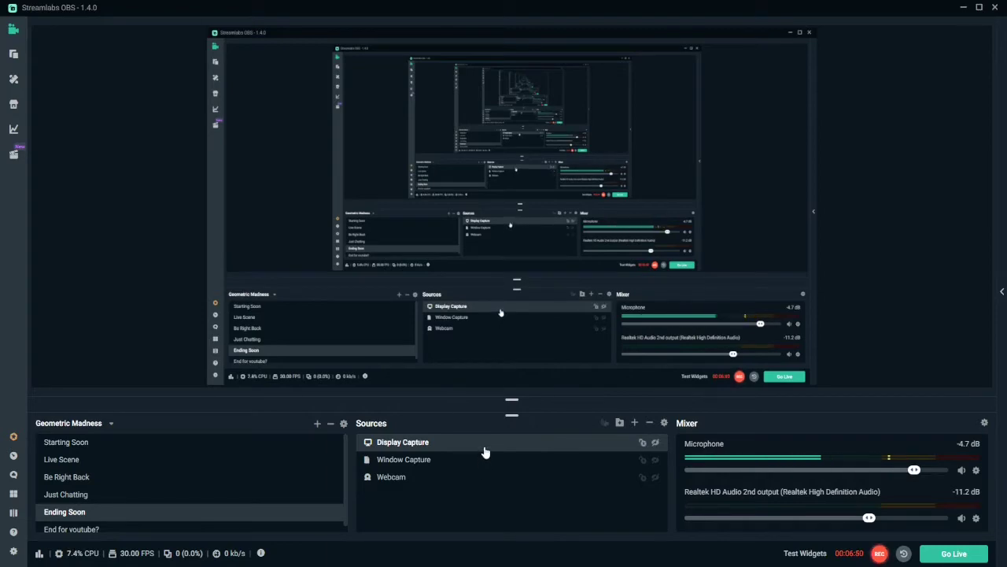
click(655, 443)
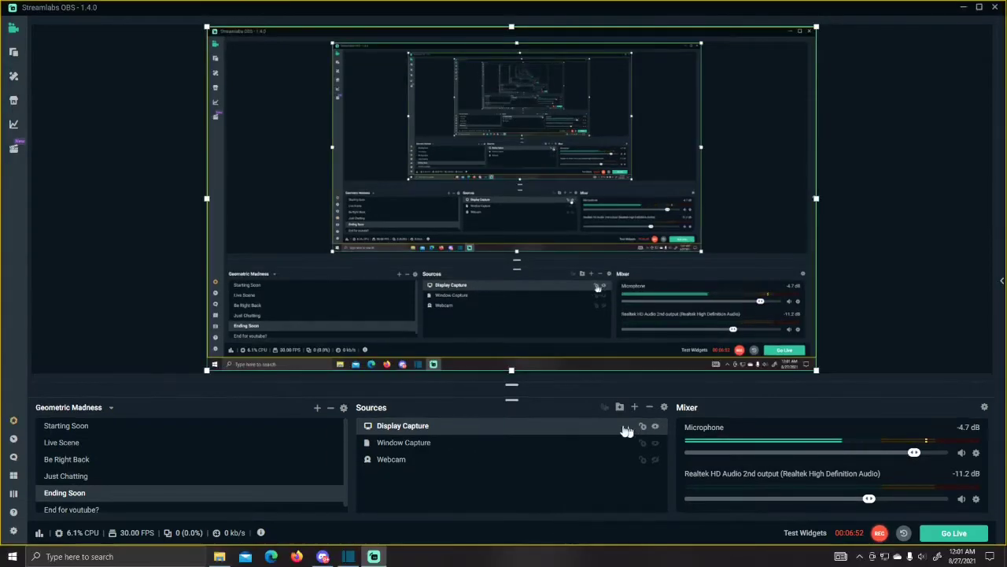
mouse_move(204, 374)
mouse_down()
mouse_move(511, 214)
mouse_move(333, 252)
mouse_move(203, 374)
mouse_up()
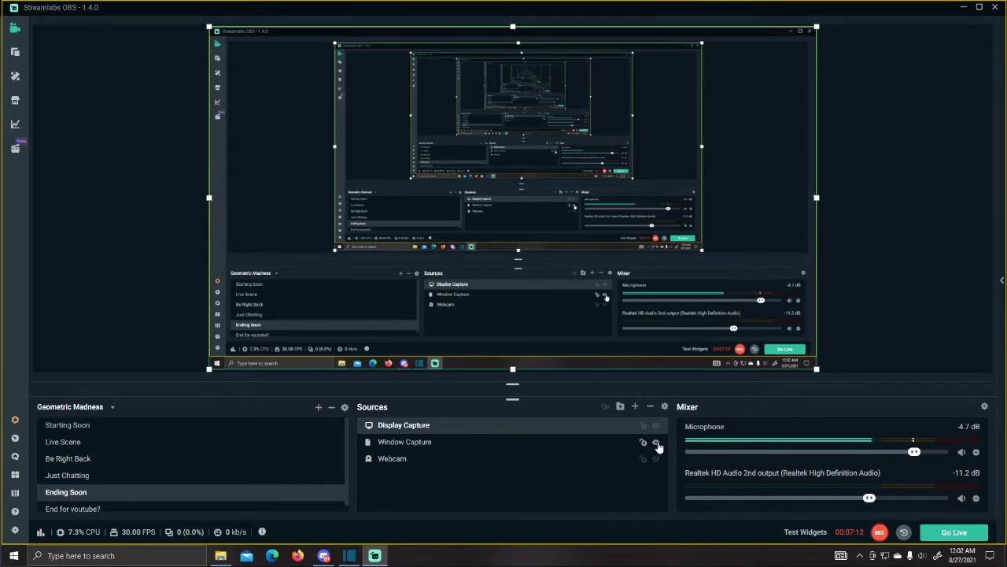
click(657, 446)
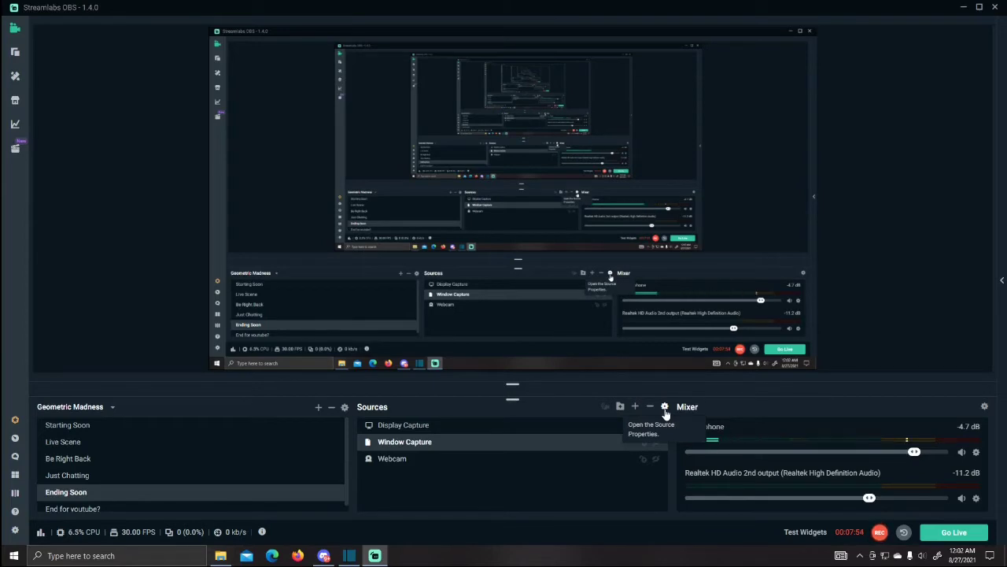
right_click(483, 429)
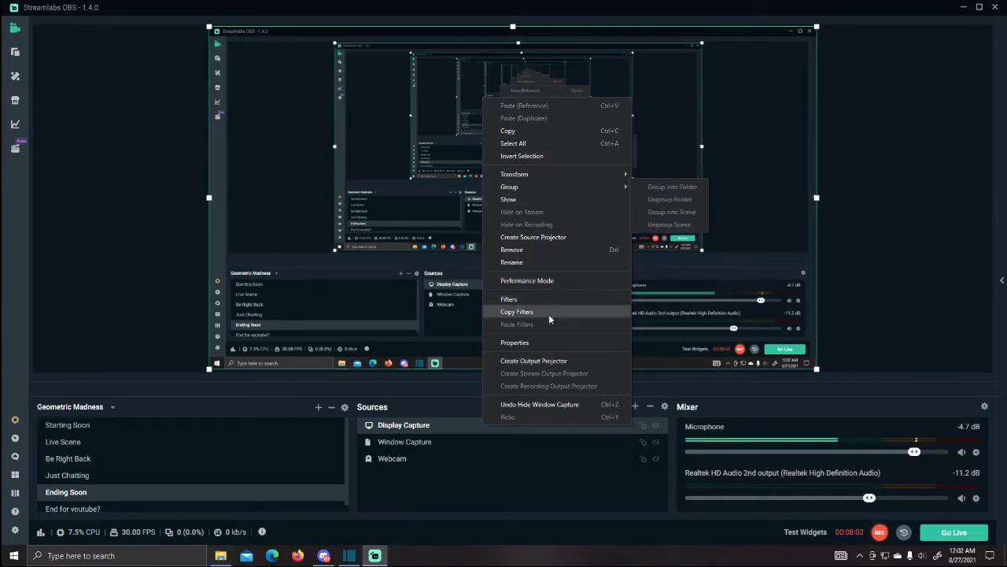
click(436, 386)
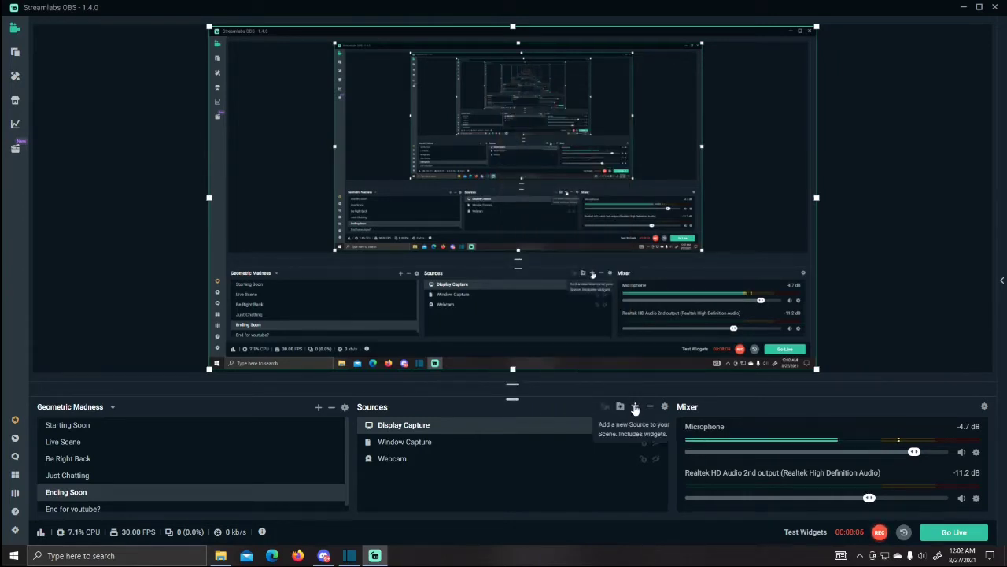
Step: Add a new source of the Browser Source type to the Ending Soon scene, keeping the name Browser Source and its default settings
click(635, 407)
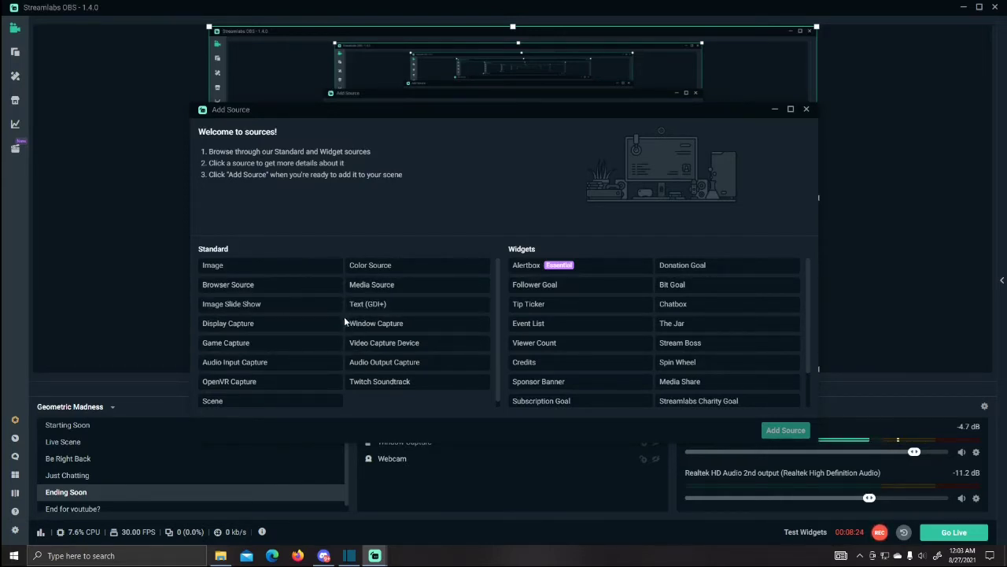
scroll(551, 314, down, 1)
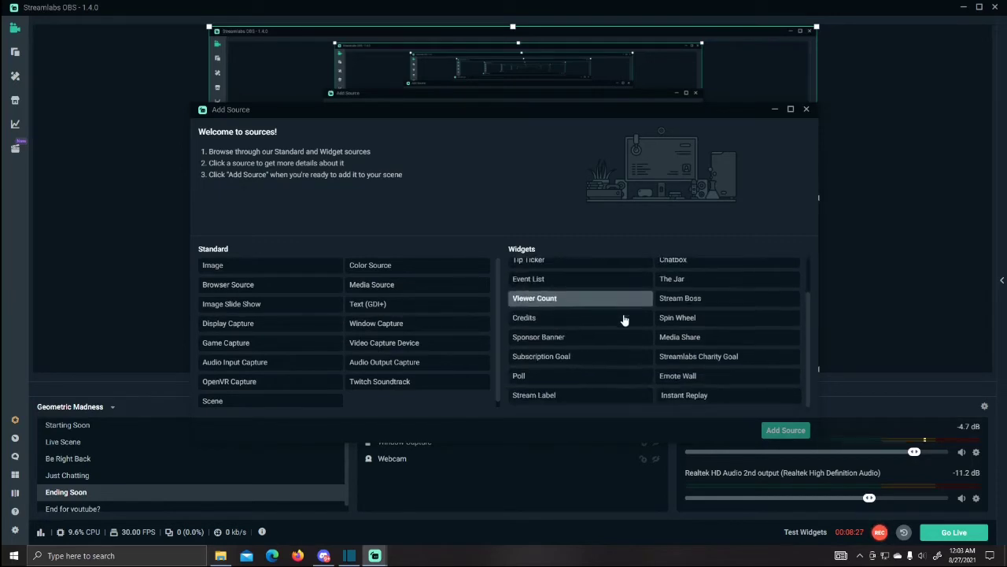
scroll(639, 338, up, 1)
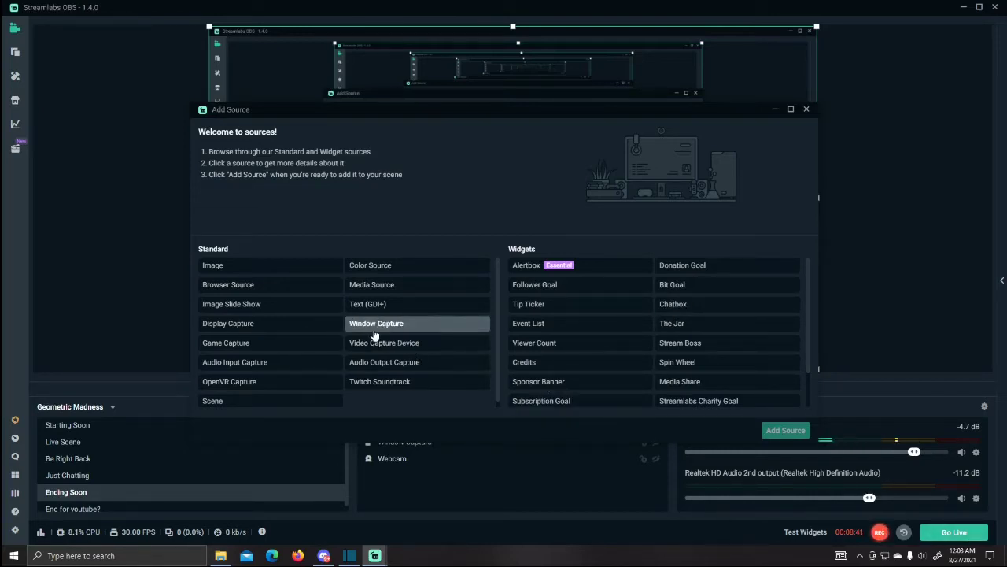
click(261, 269)
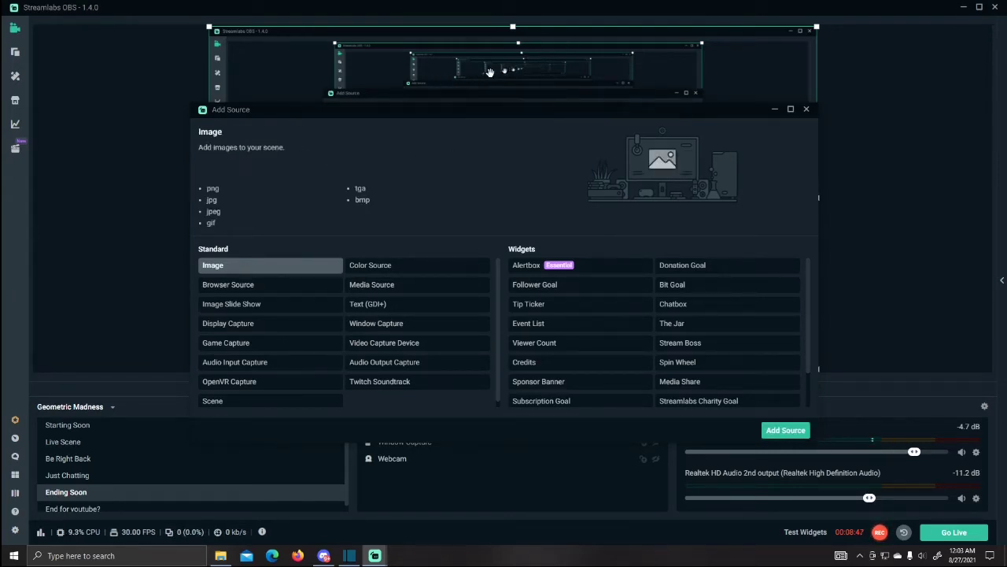
click(278, 288)
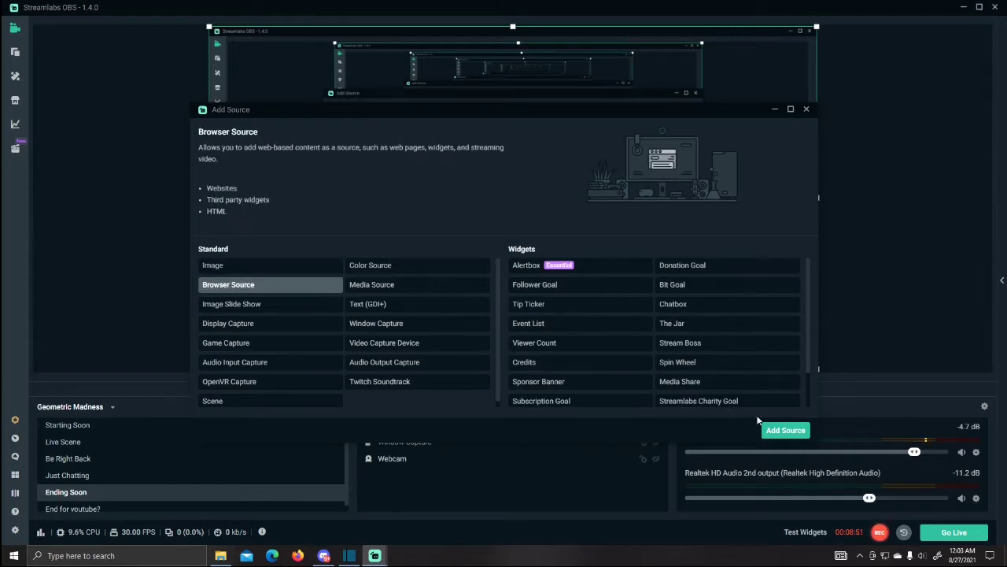
click(775, 431)
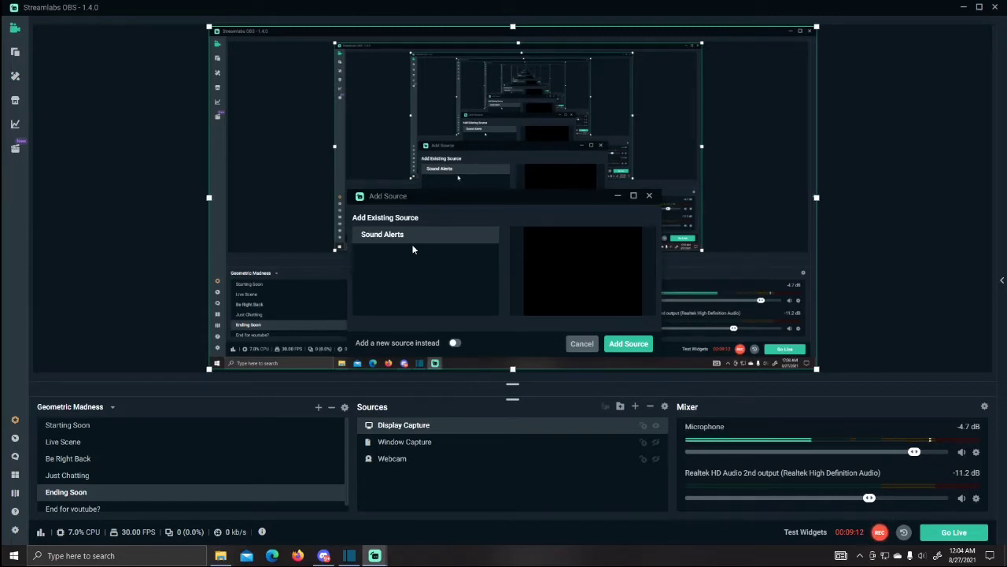
click(455, 344)
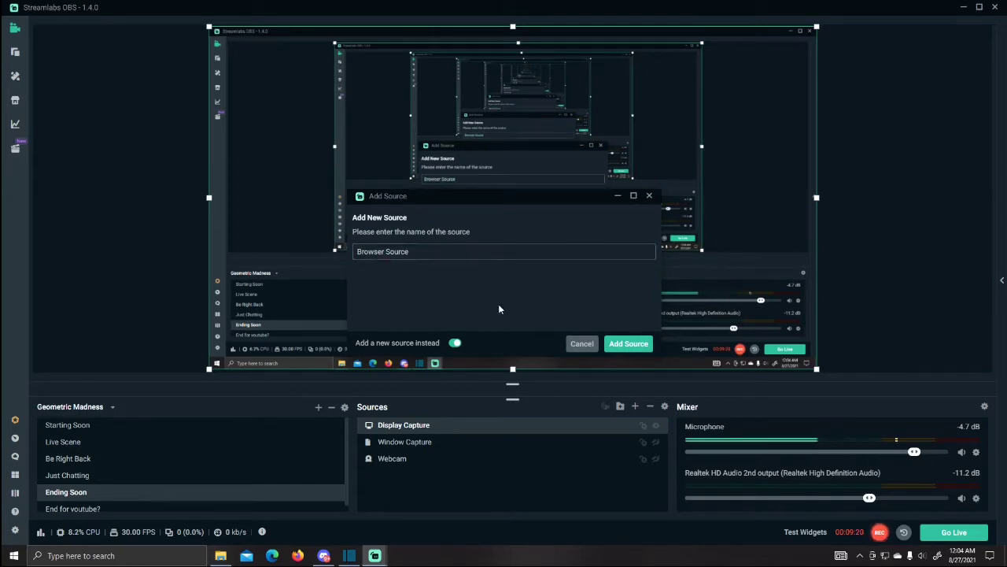
click(628, 344)
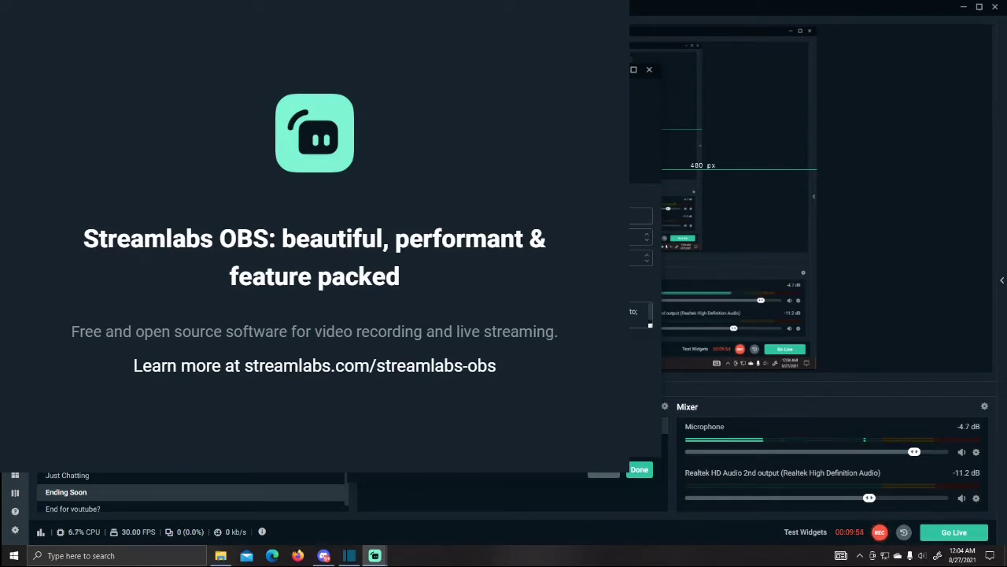
click(637, 470)
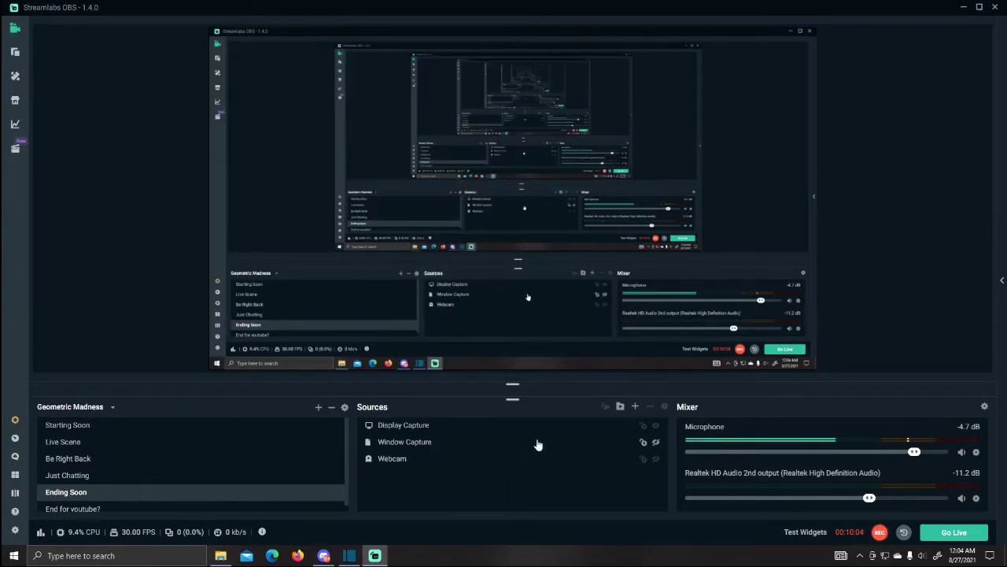
Step: Add the existing Game Capture source to the Ending Soon scene
click(635, 406)
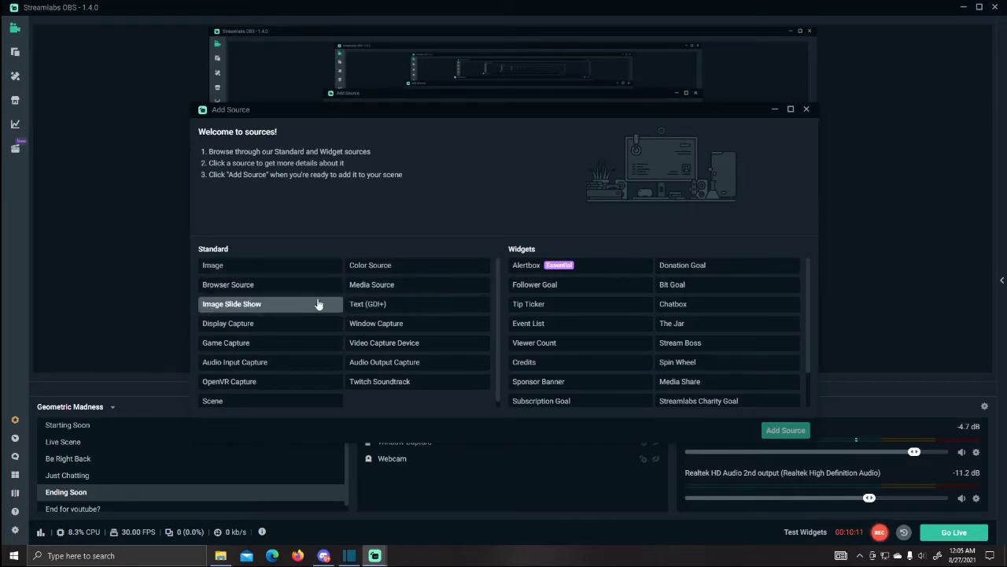
click(252, 307)
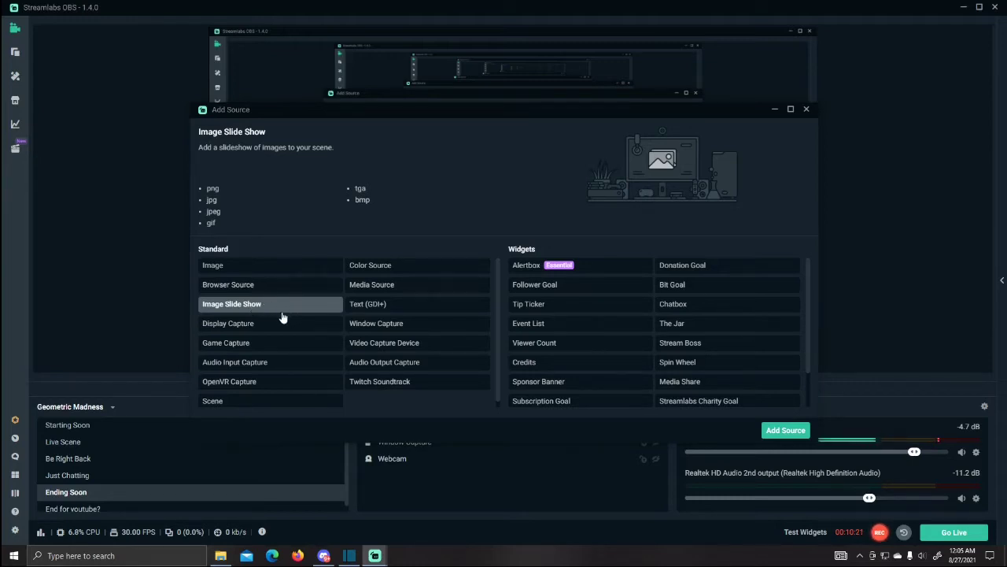
click(250, 329)
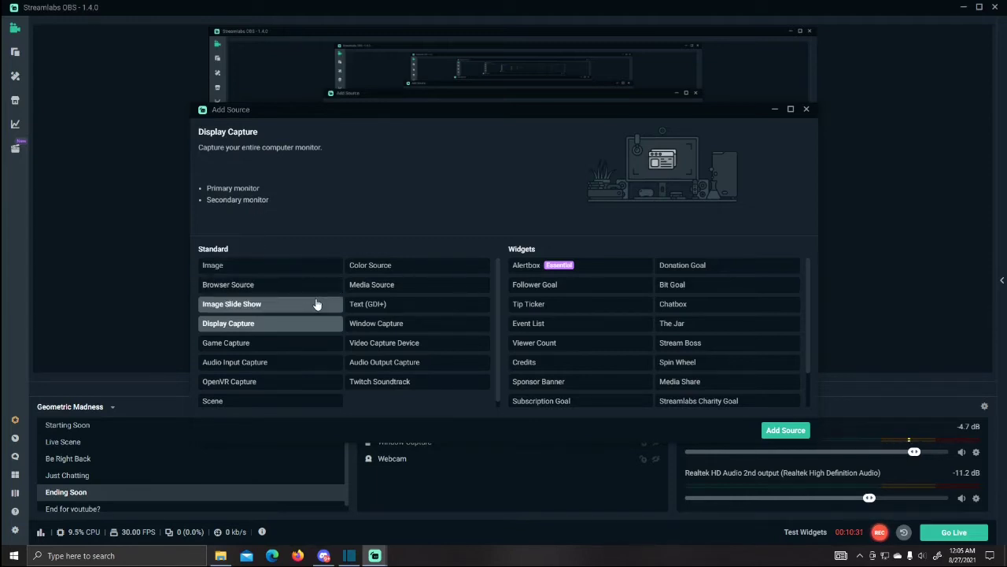
drag(306, 110, 1006, 87)
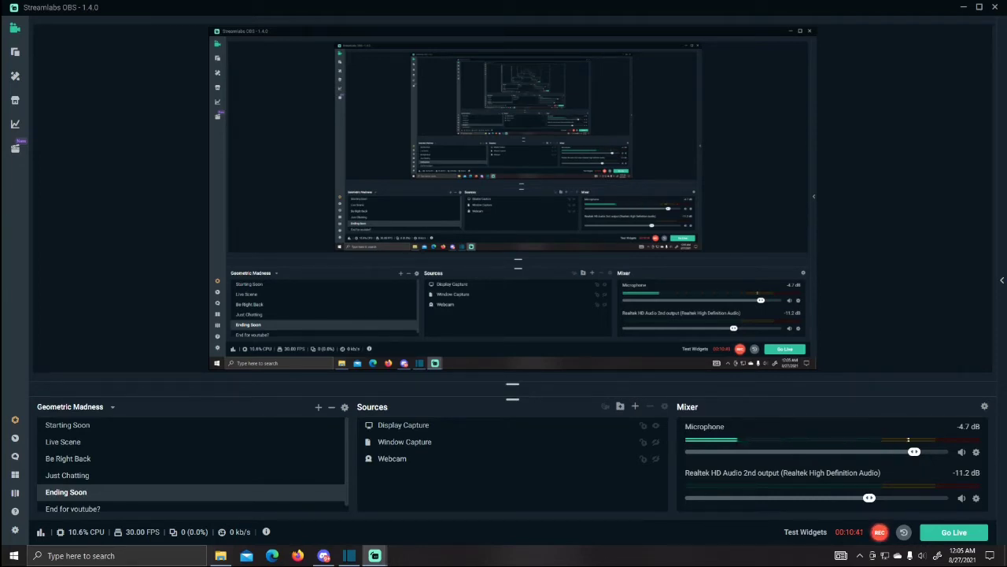
drag(1006, 87, 314, 104)
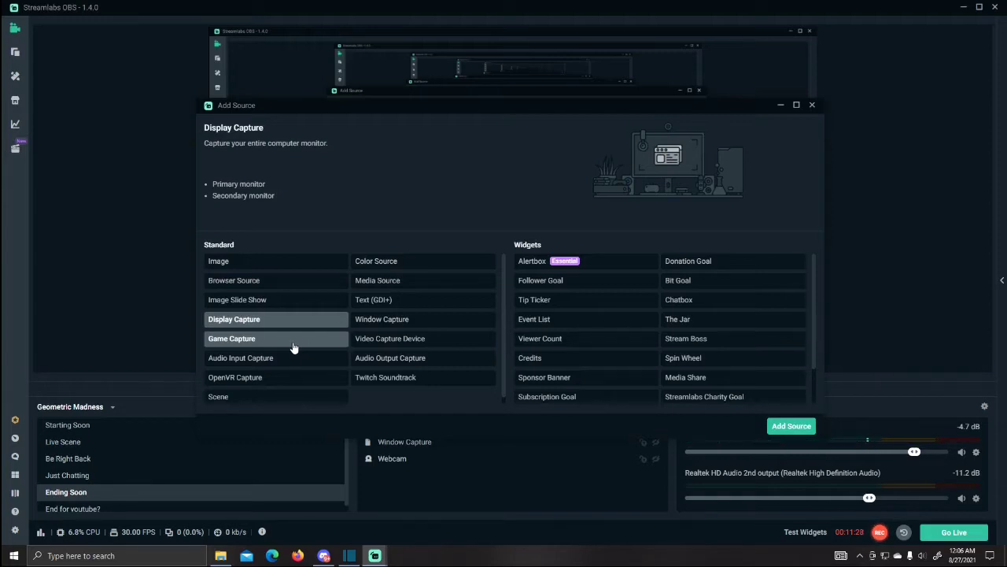
click(292, 347)
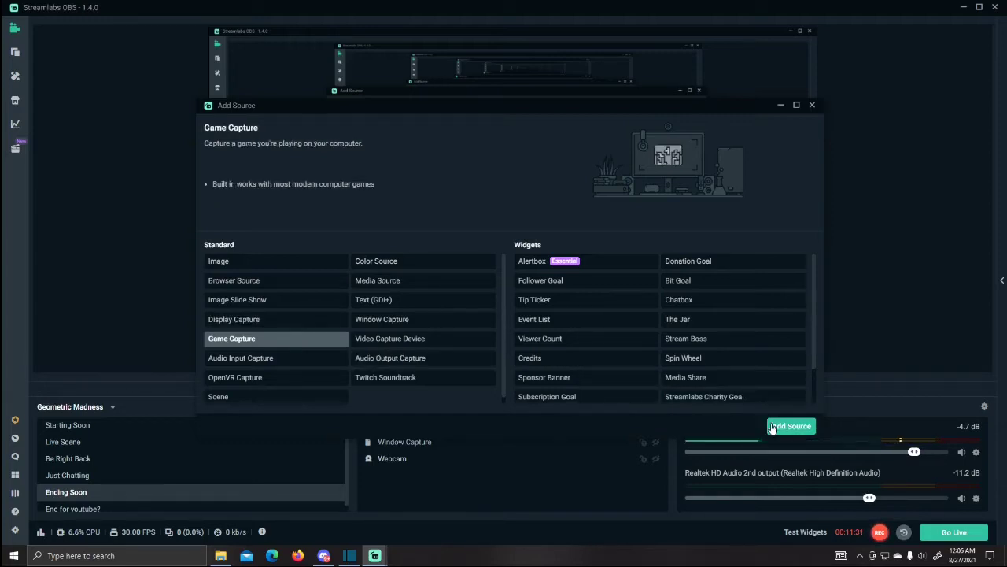
click(783, 427)
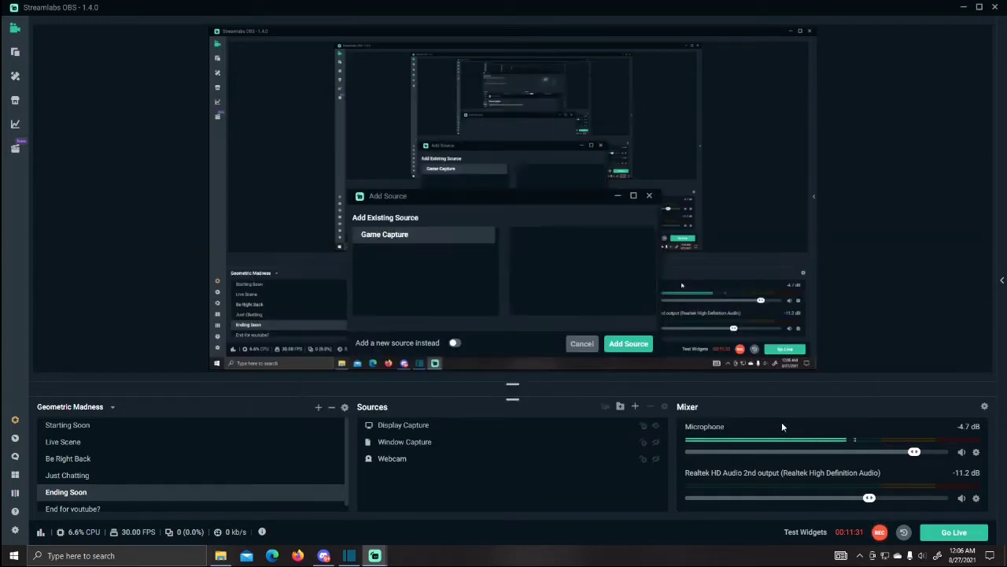
click(630, 345)
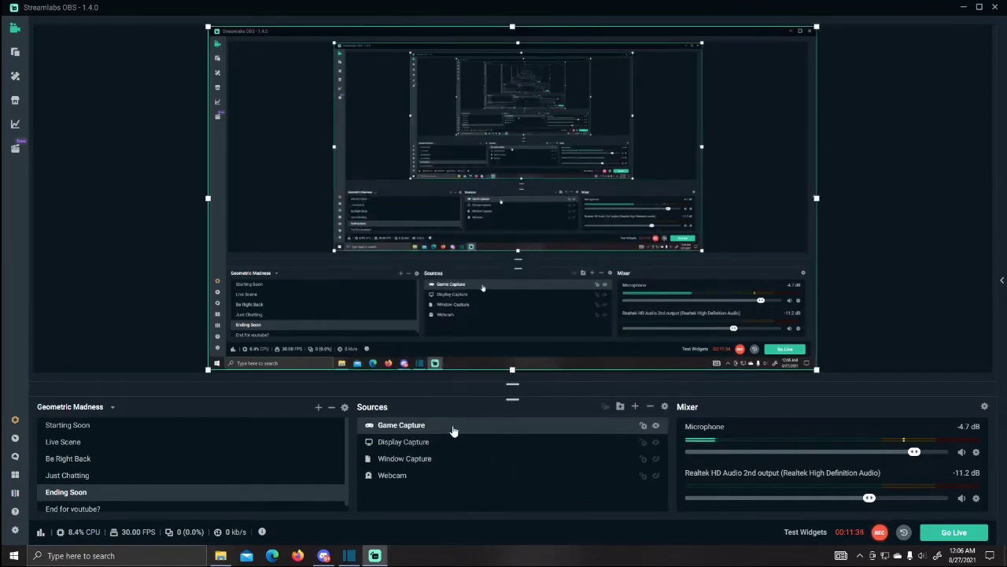
Step: Set Game Capture's mode to Capture specific window with [LeagueClientUx.exe]: League of Legends as the window, and hide the source
right_click(425, 429)
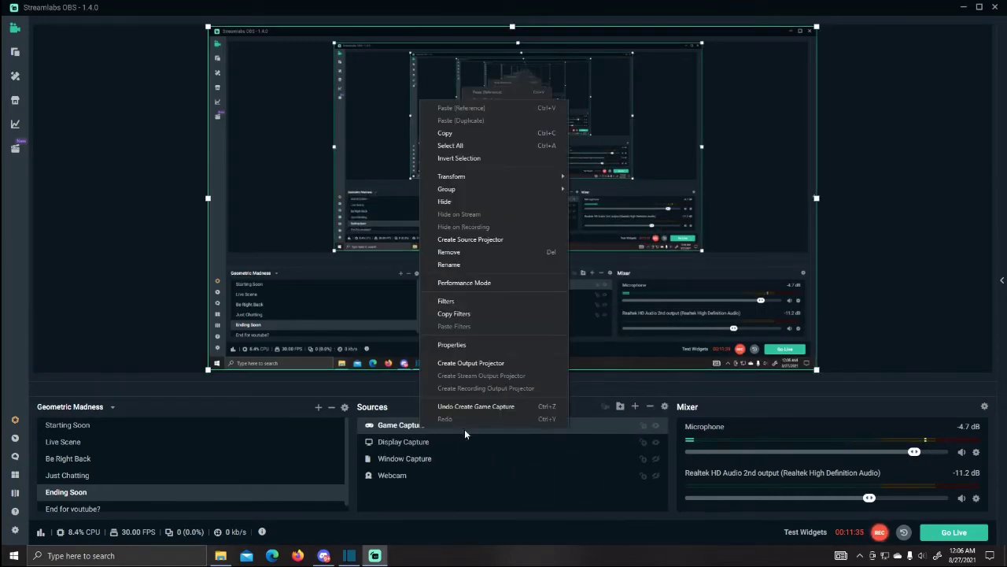
click(493, 347)
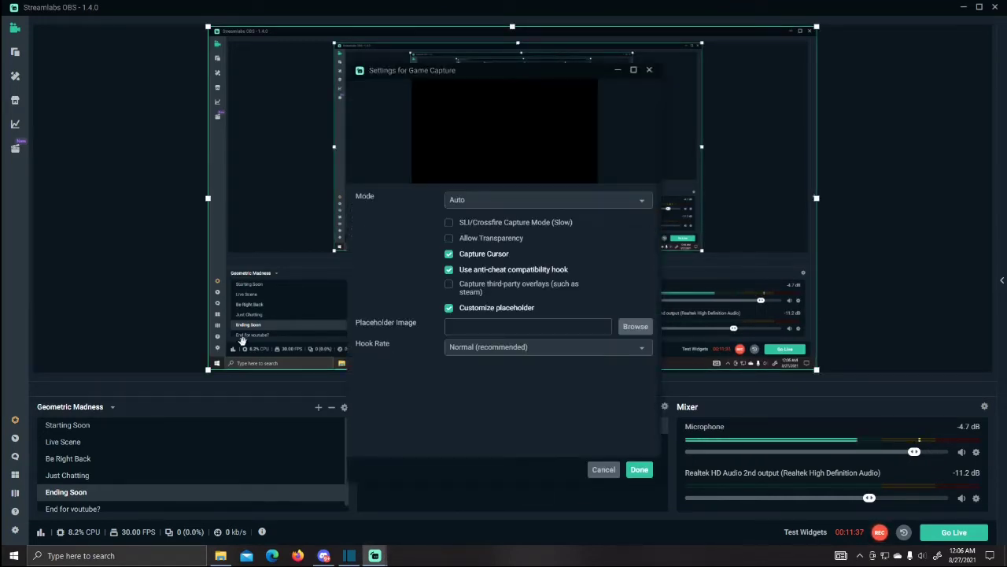
click(530, 201)
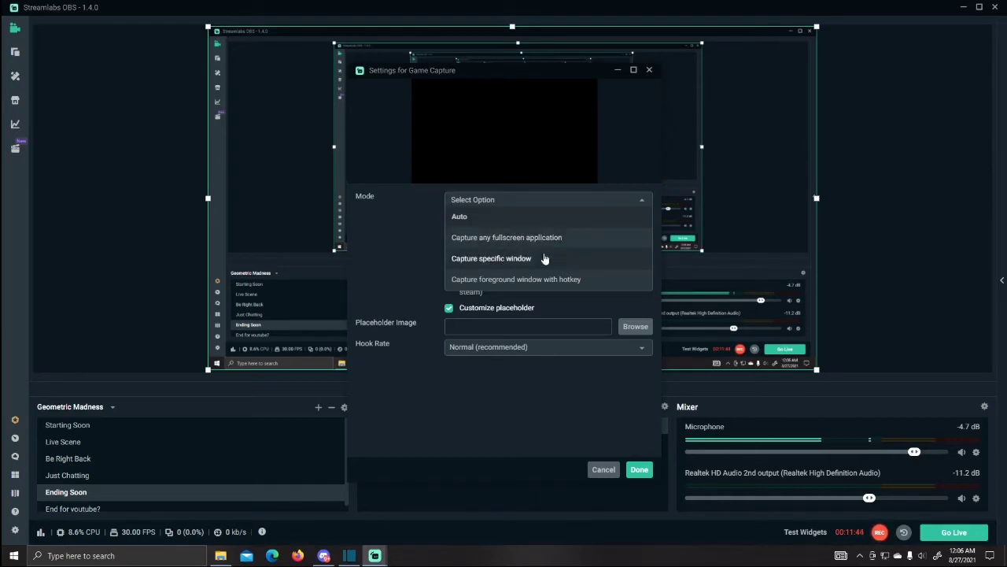
click(493, 260)
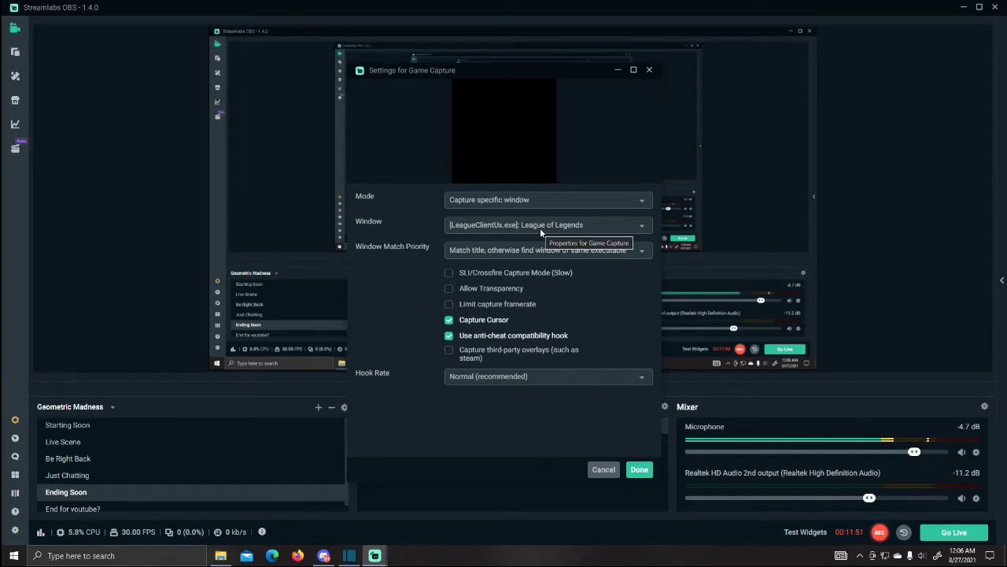
click(559, 234)
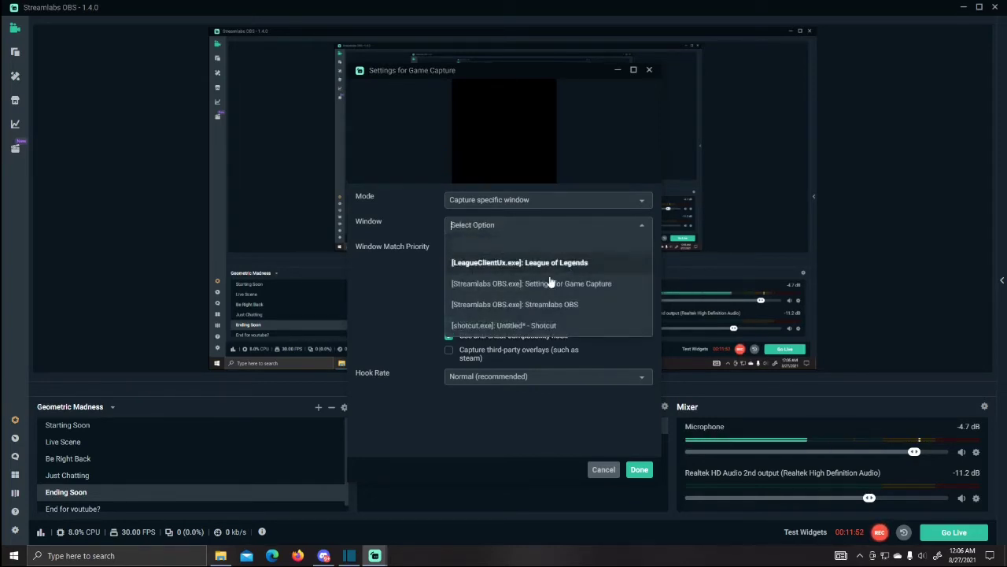
click(535, 266)
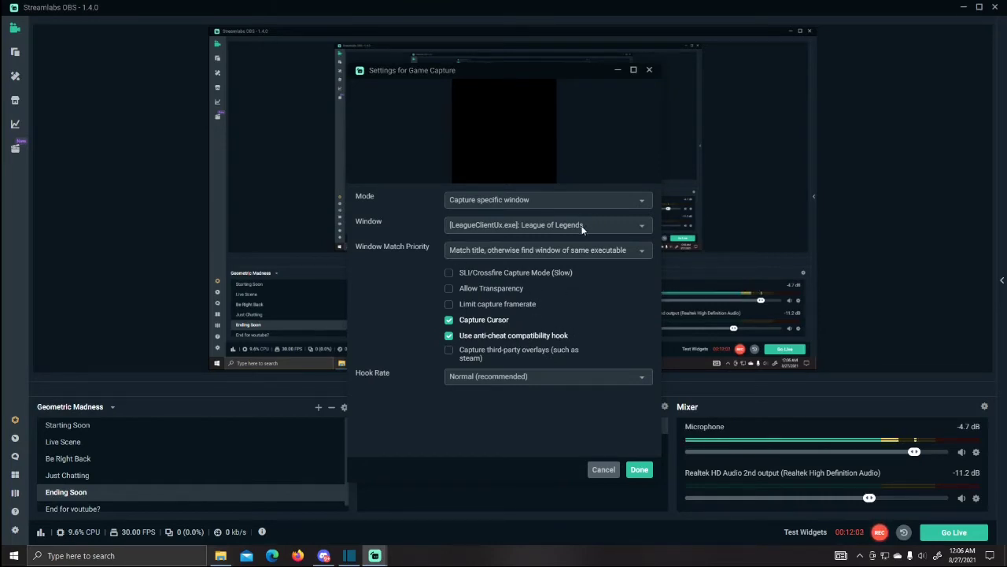
click(638, 470)
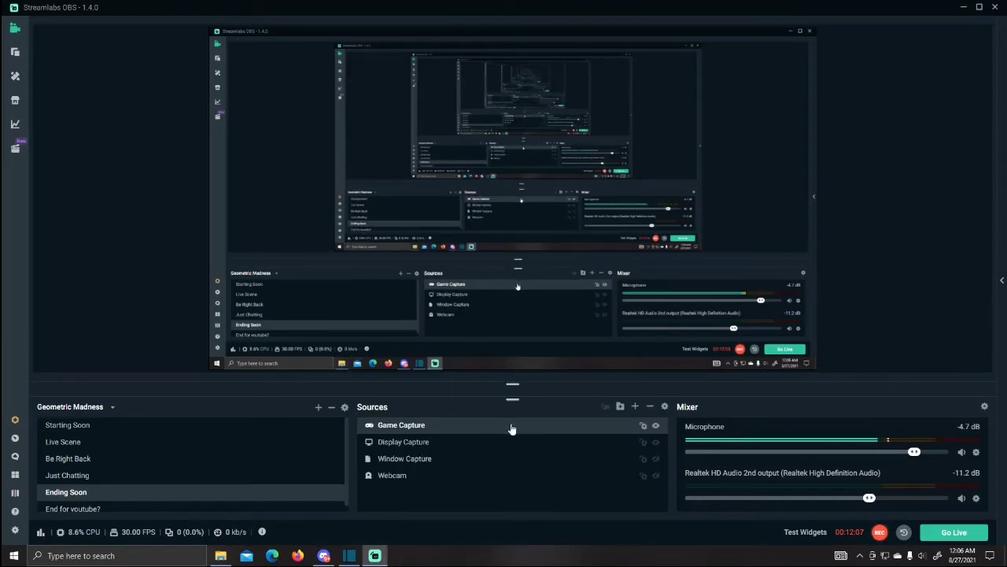
click(655, 424)
Step: View the descriptions of the Audio Input Capture and OpenVR Capture source types
click(636, 407)
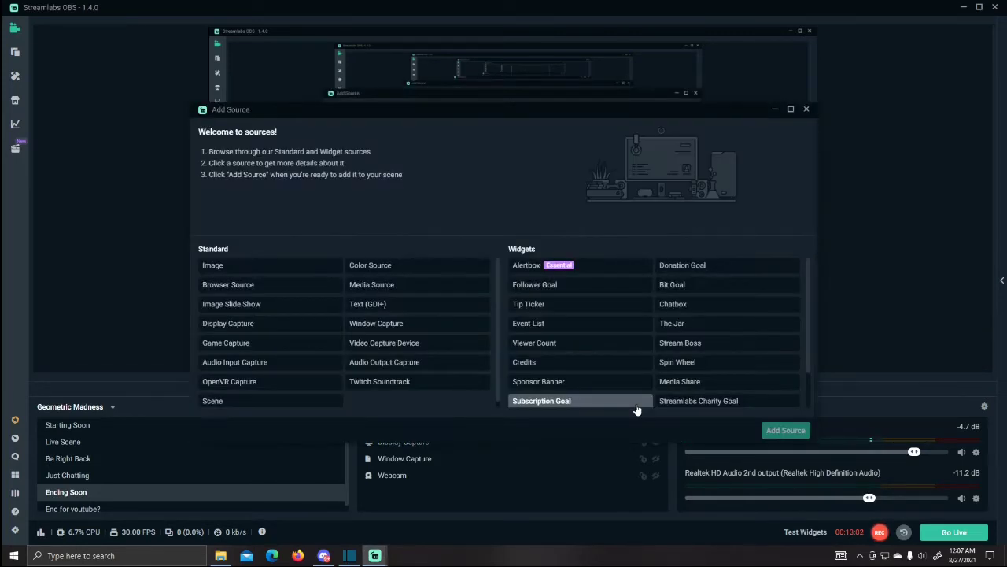
click(246, 363)
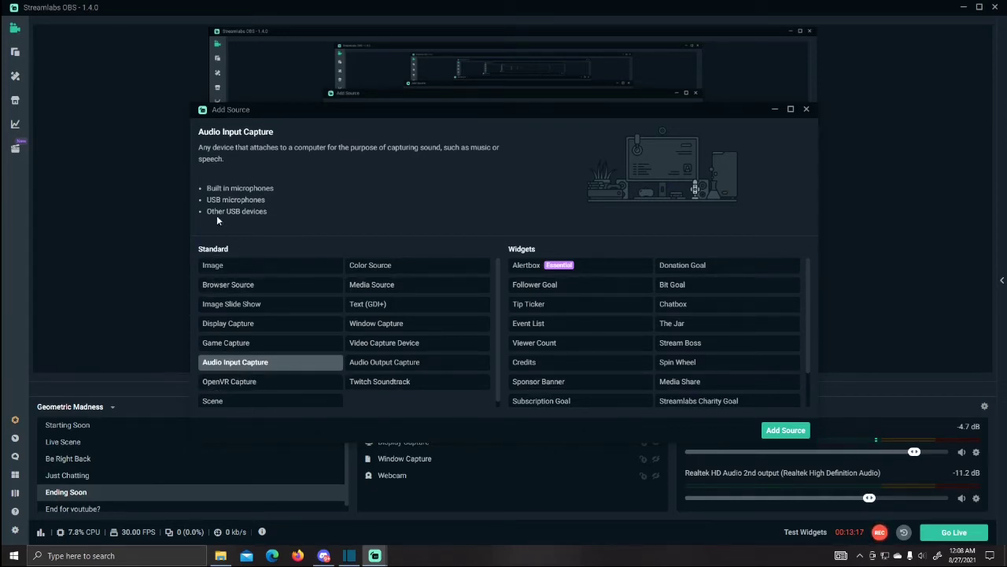
click(255, 384)
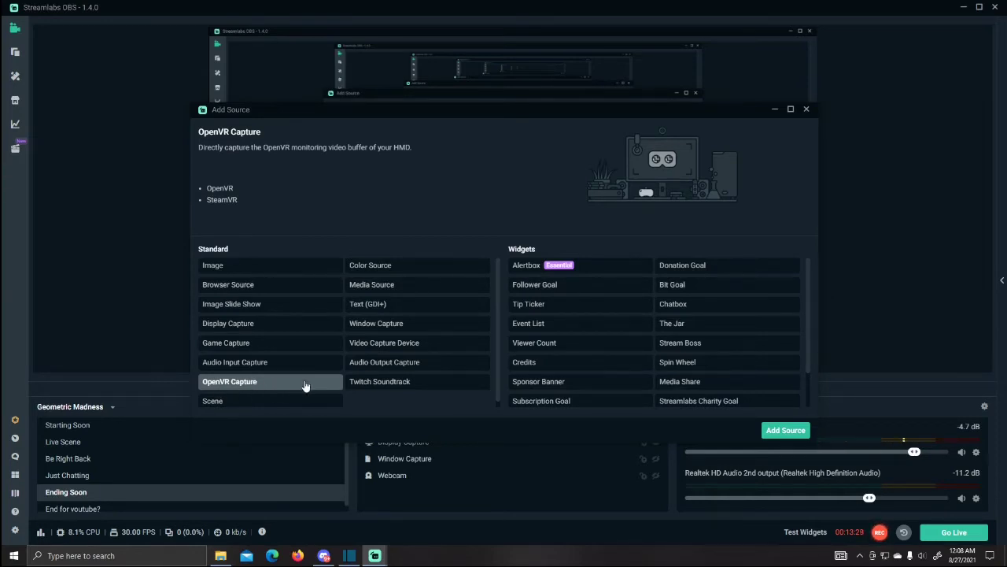
Step: Add the existing Just Chatting scene as a source in the Ending Soon scene, scaled down and centred on the canvas
click(263, 402)
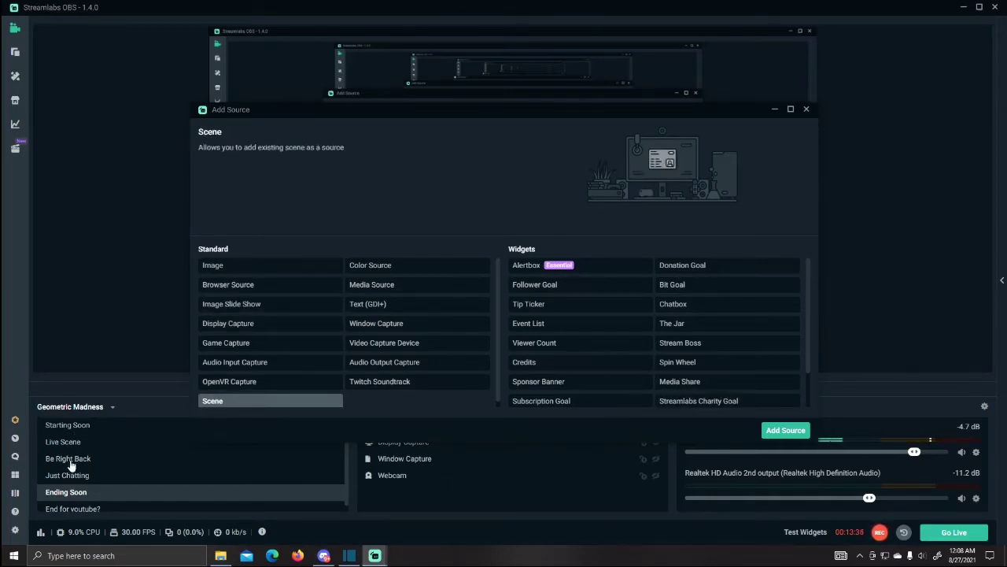
click(781, 433)
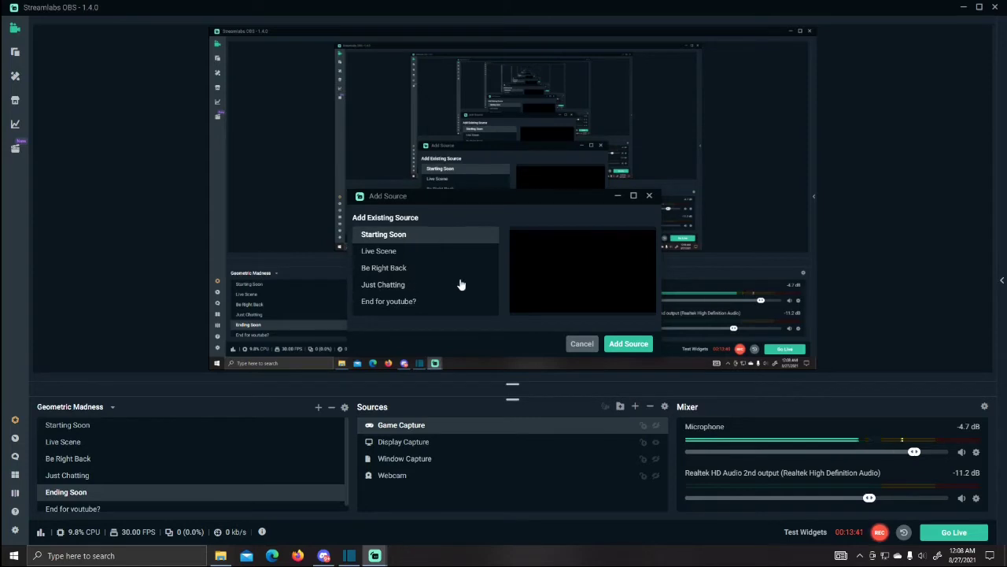
click(426, 287)
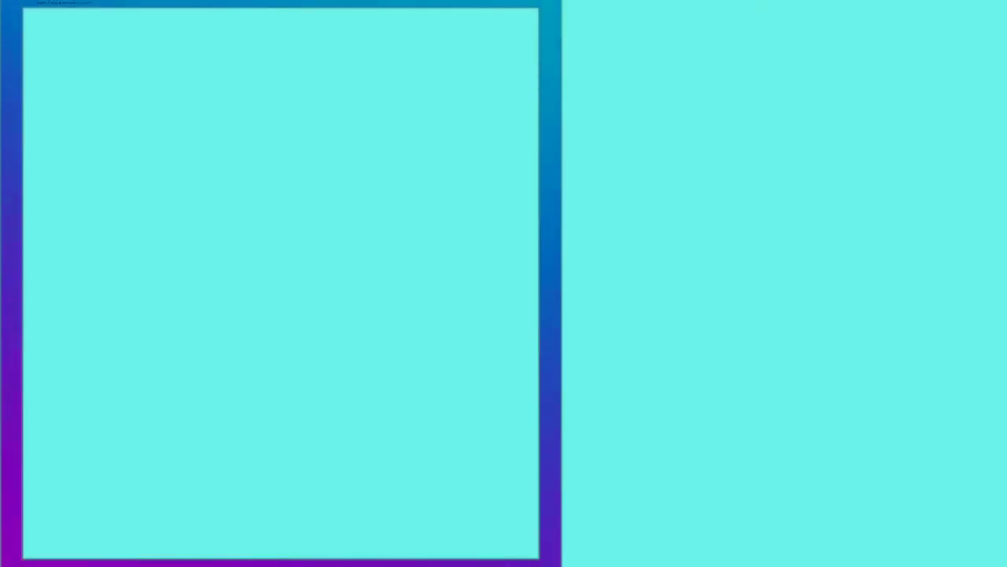
drag(210, 368, 537, 184)
drag(602, 138, 391, 182)
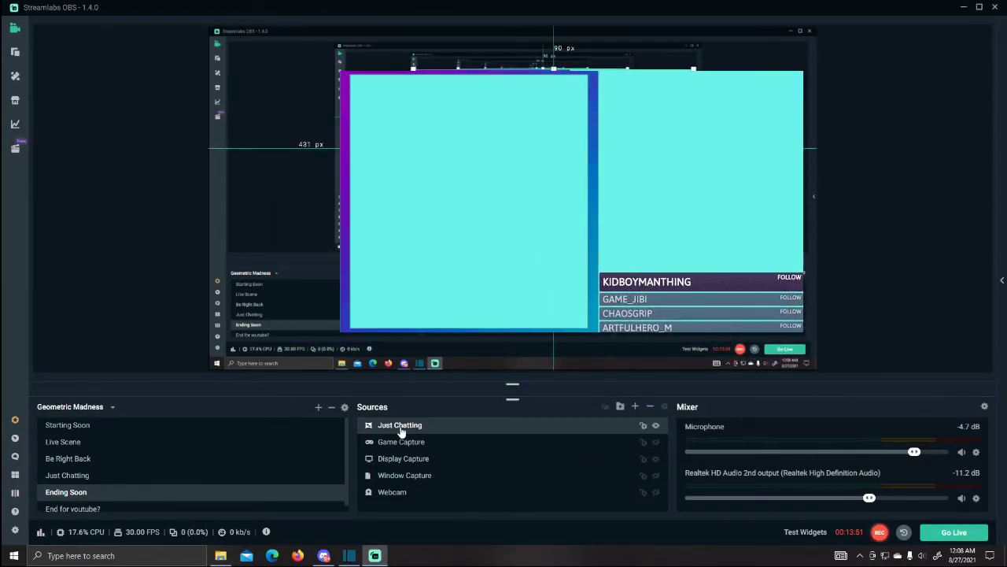
Step: Remove the Just Chatting source from the Ending Soon scene
right_click(399, 427)
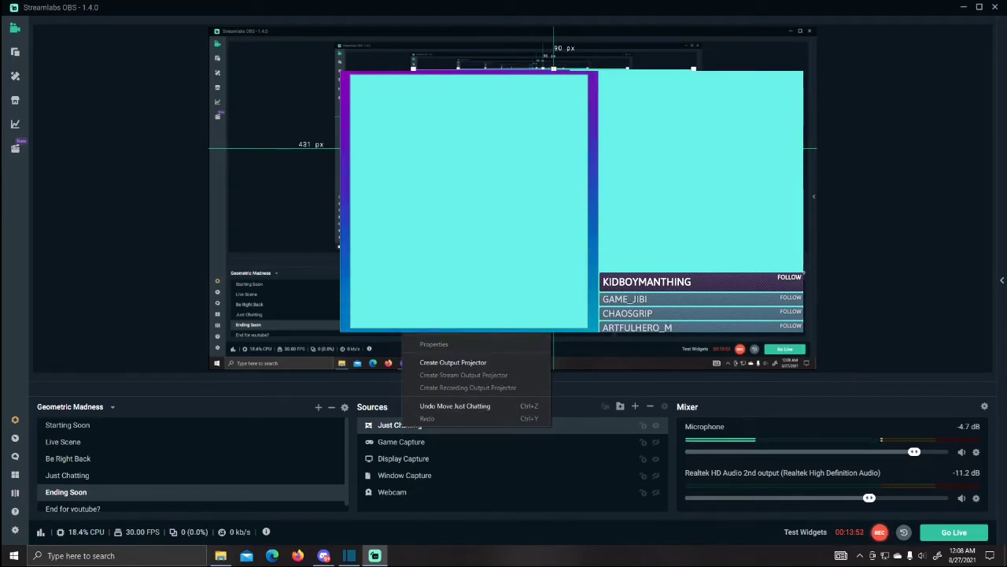
key(Escape)
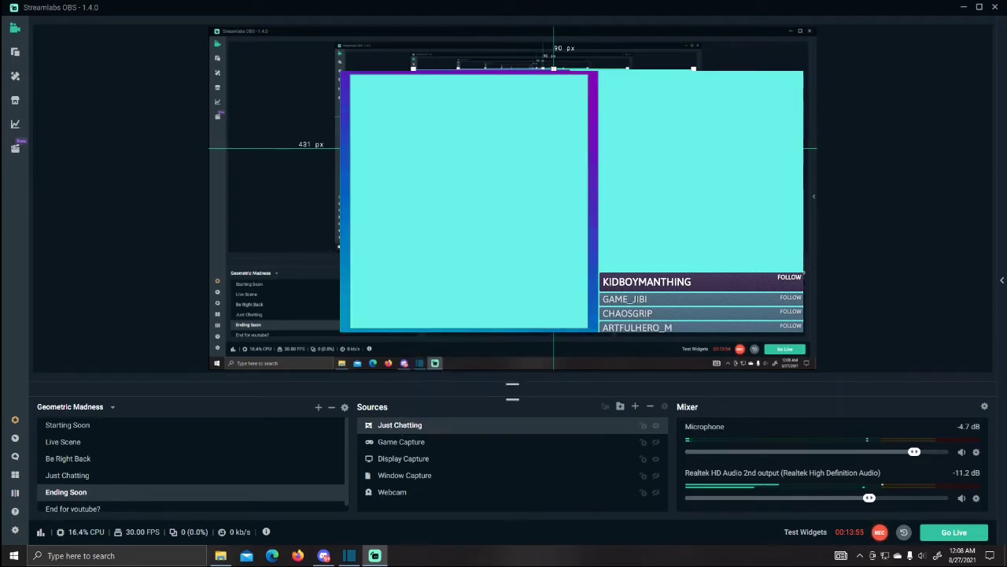
key(Delete)
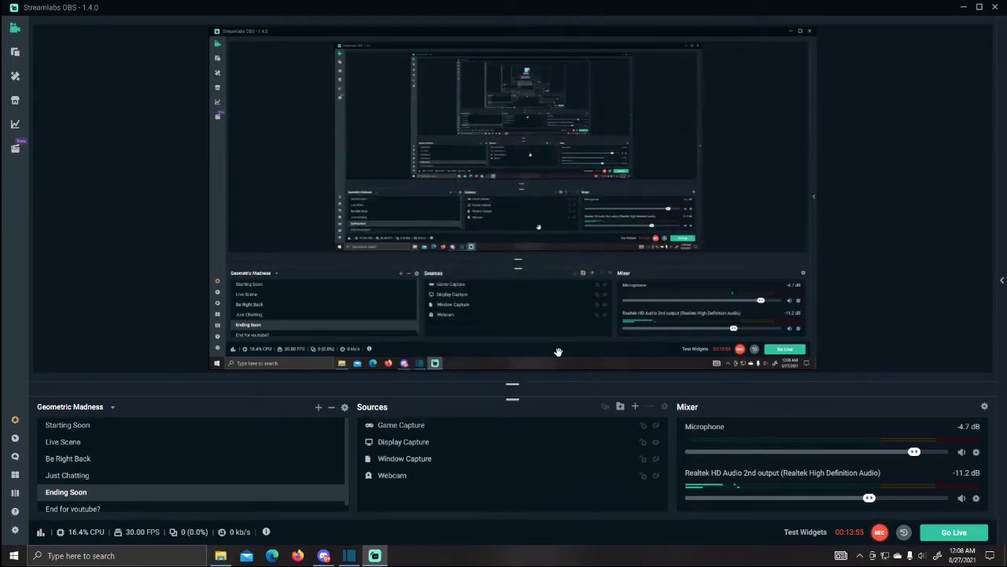
Step: View the Color Source description and add a new source of the Media Source type, keeping the name Media Source
click(636, 407)
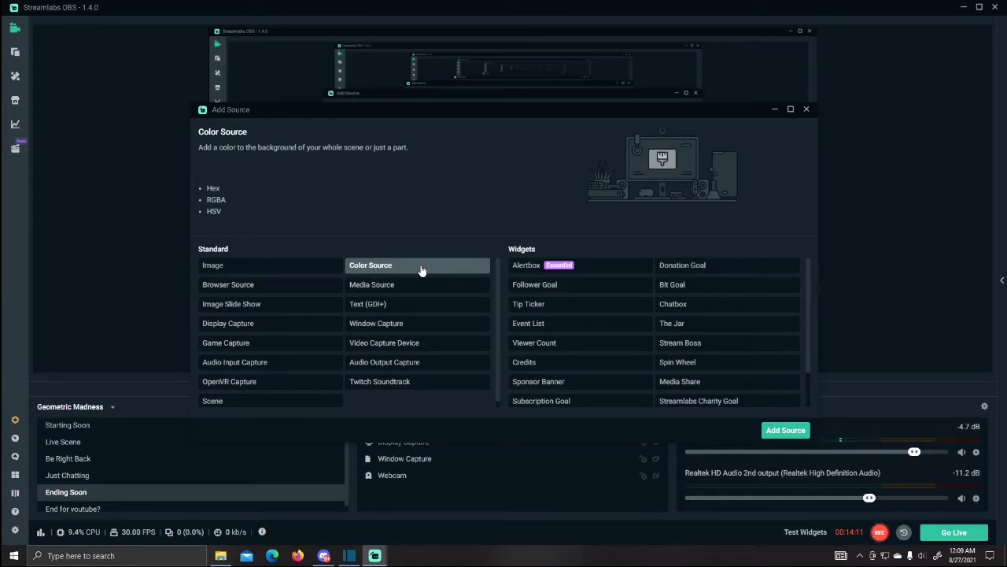
click(393, 291)
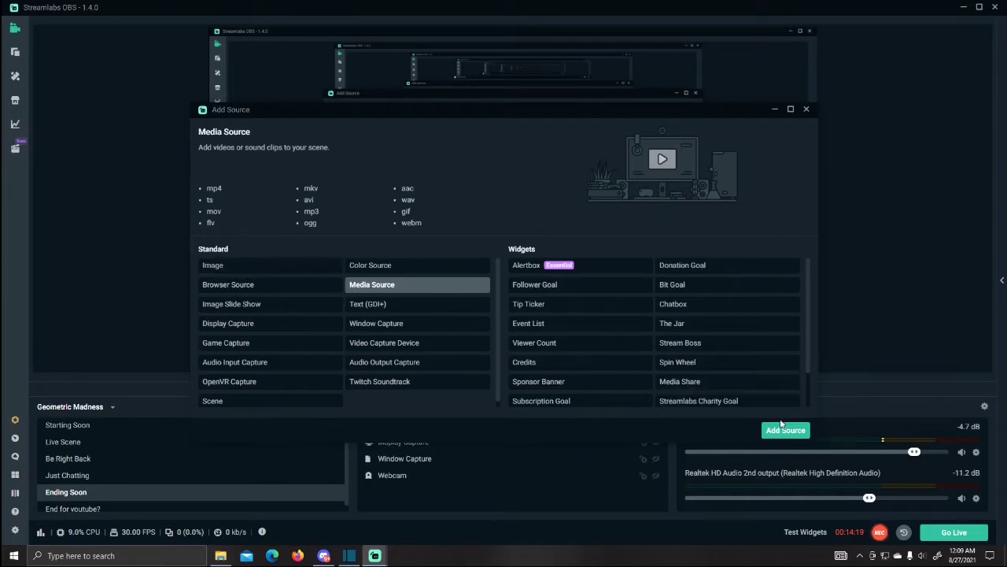
click(780, 432)
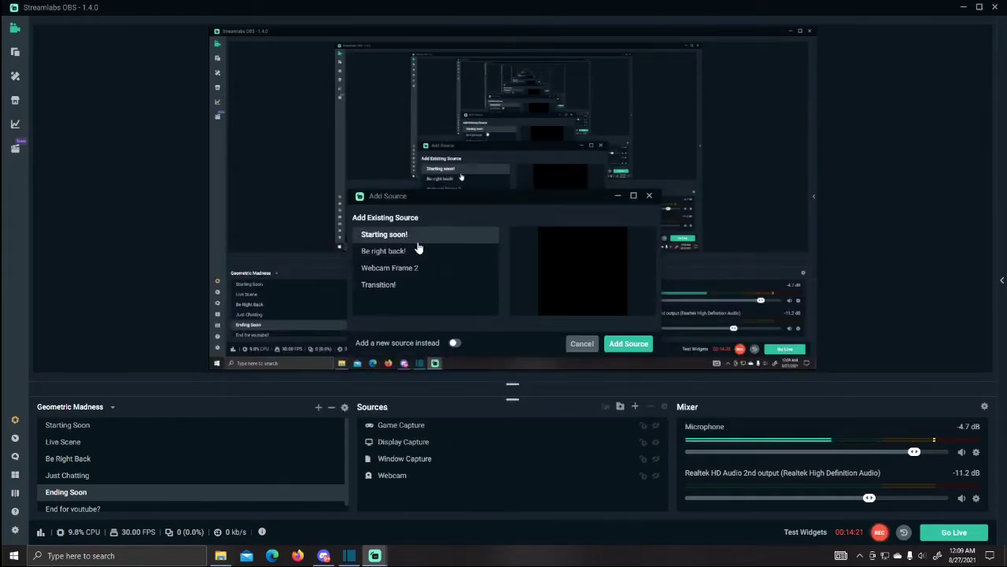
click(384, 285)
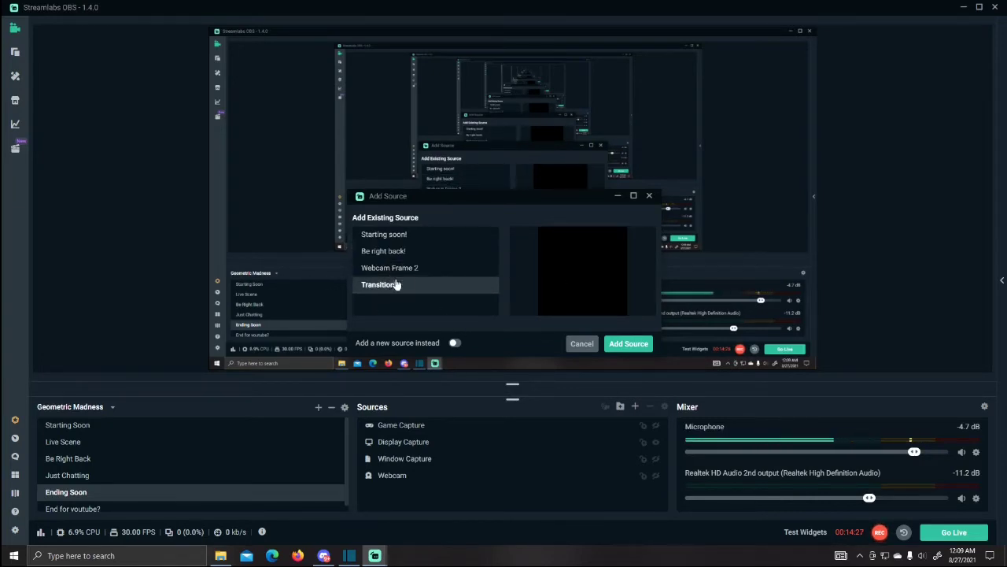
click(456, 343)
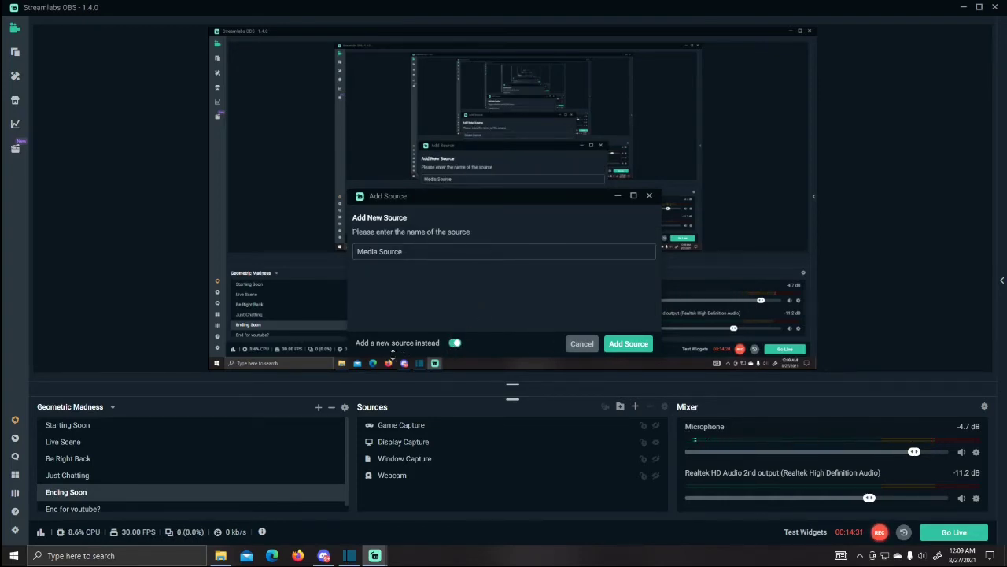
click(628, 343)
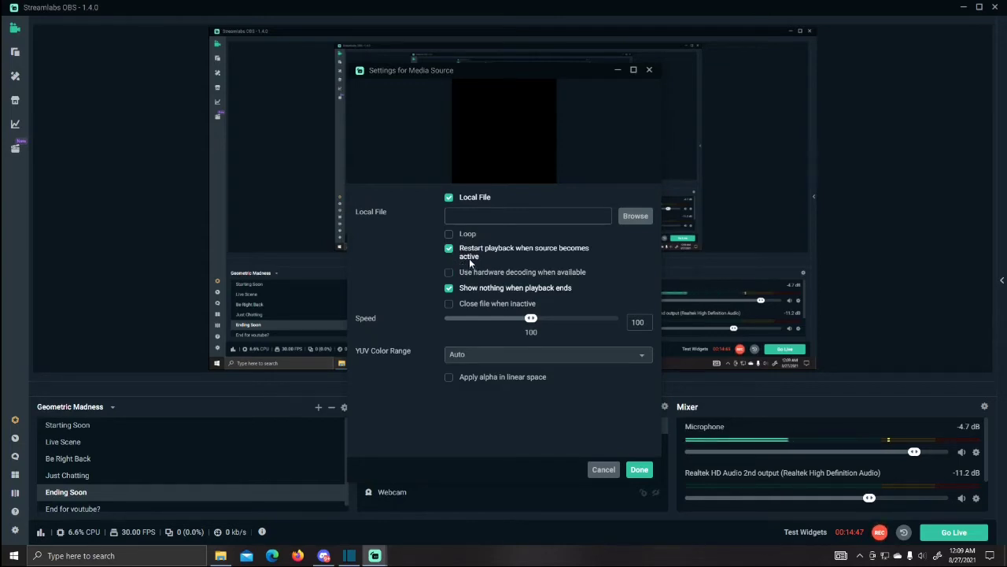
Step: Try enabling Close file when inactive and a speed of 76 for the Media Source, and discard the changes
click(449, 306)
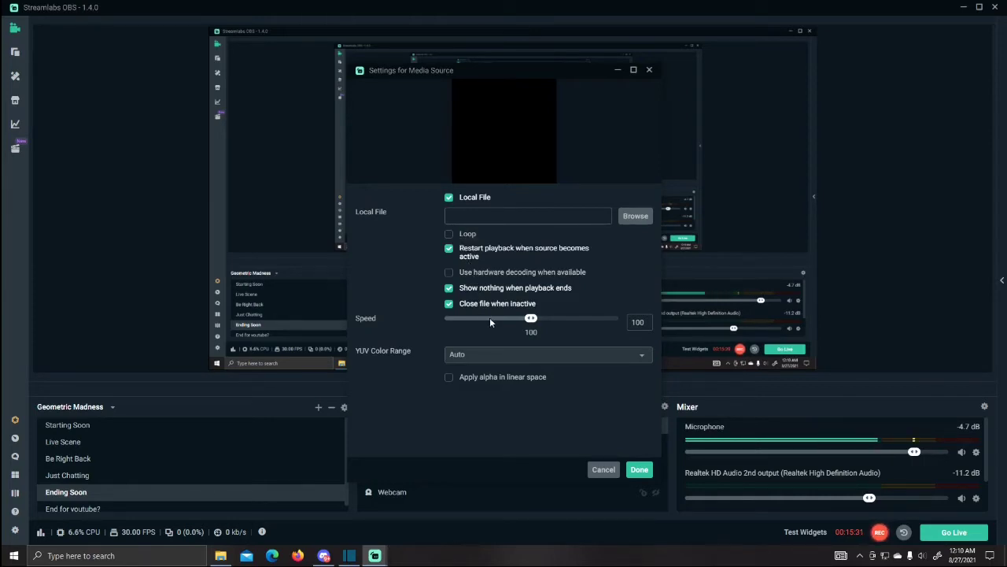
drag(531, 318, 510, 338)
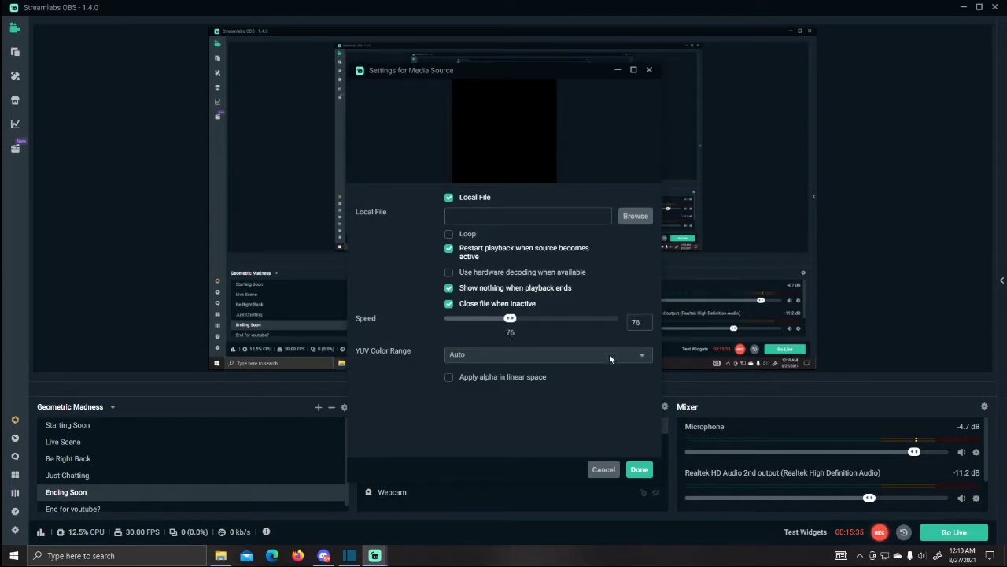
click(604, 470)
Step: Remove the Media Source from the Ending Soon scene
right_click(448, 423)
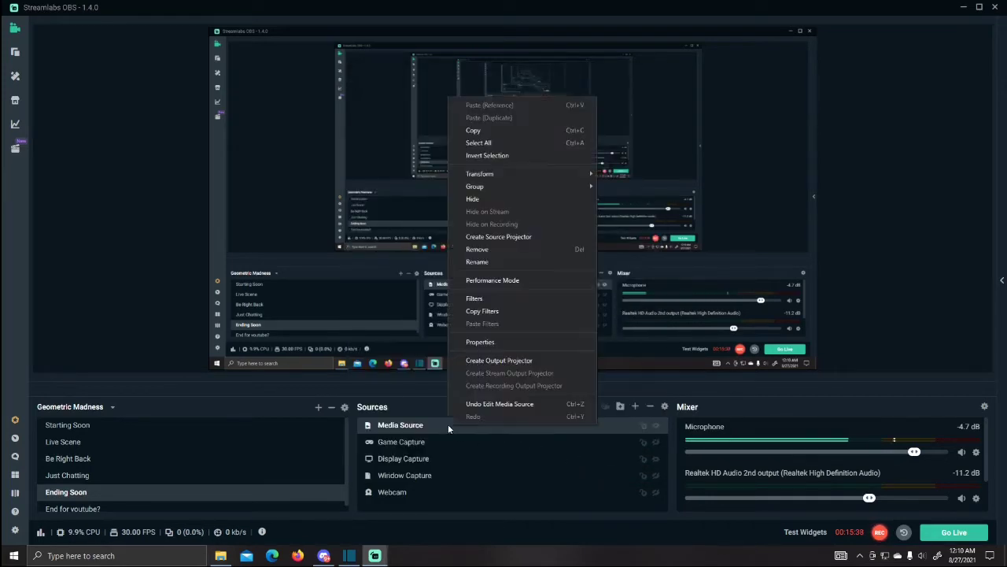
key(Delete)
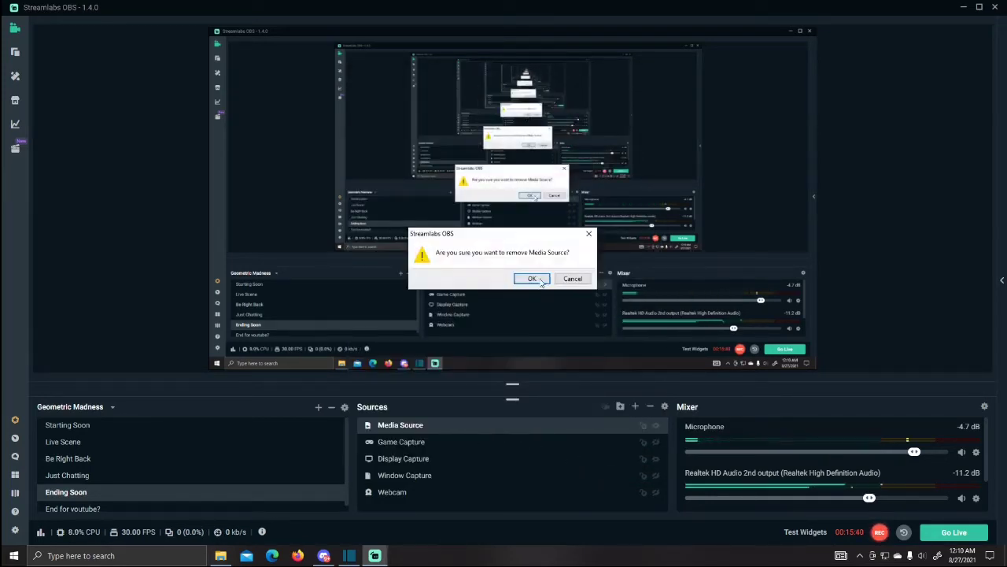
click(526, 279)
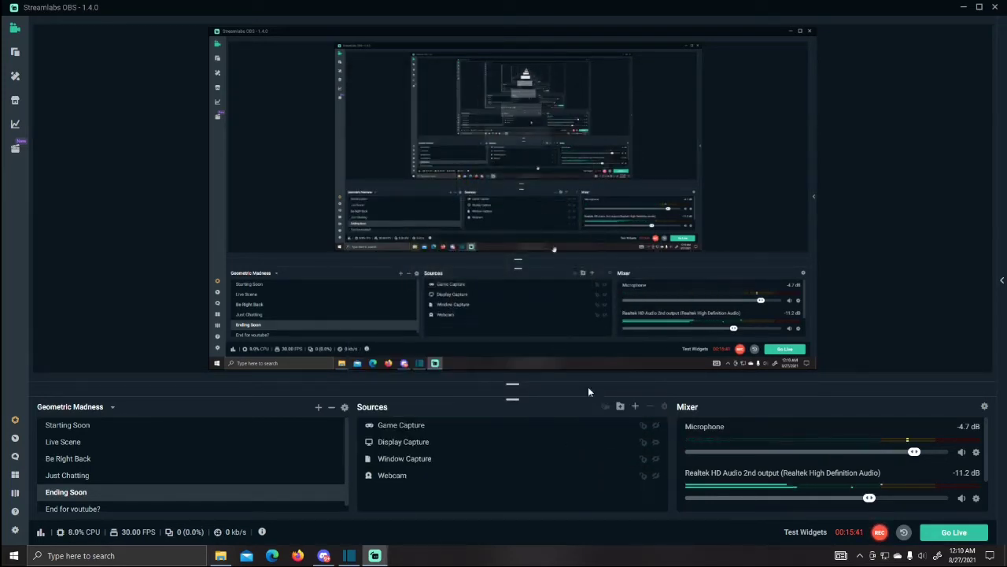
Step: View the descriptions of the Media Source and Text (GDI+) source types
click(634, 407)
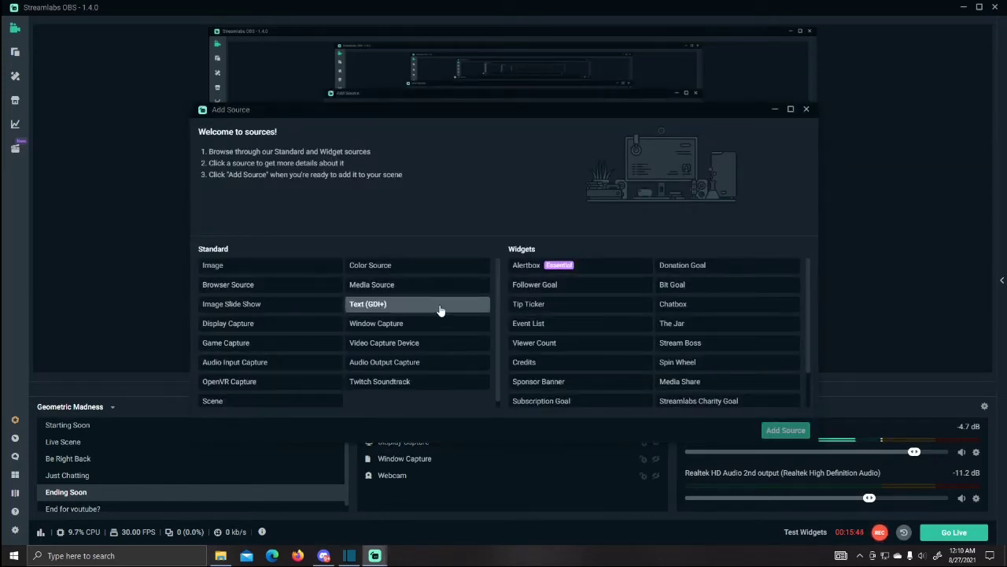
click(431, 288)
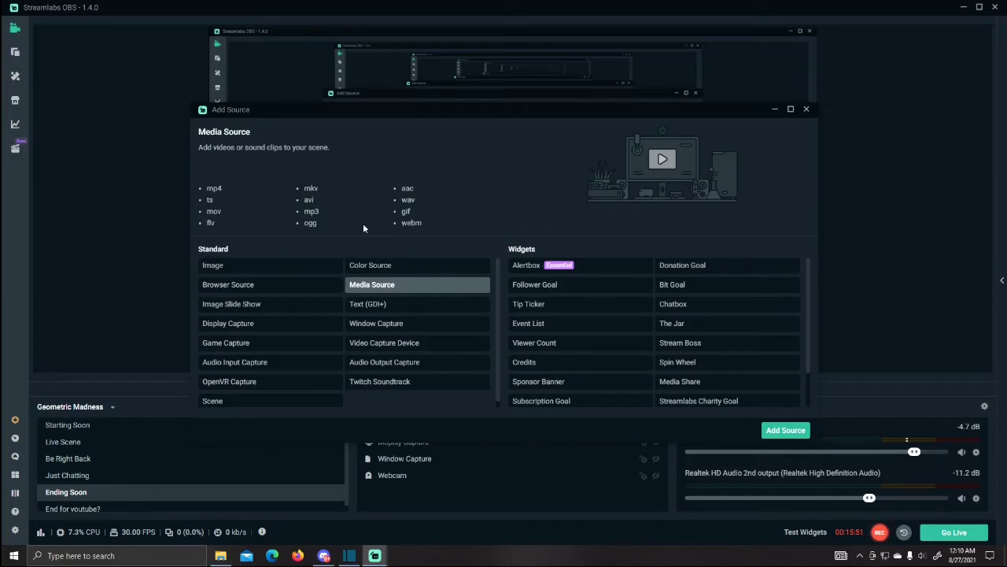
click(412, 309)
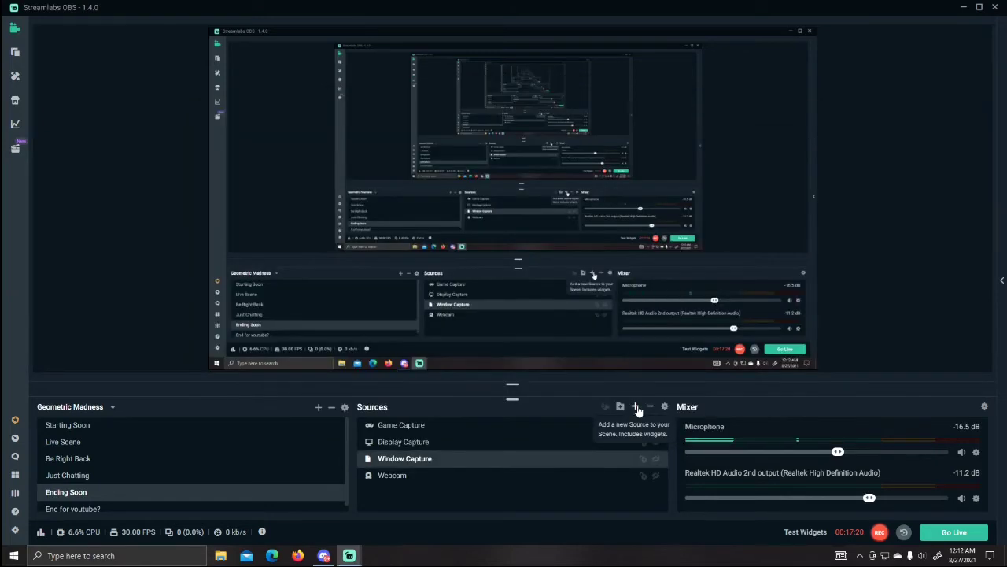
Step: View the Window Capture and Video Capture Device descriptions, and check the existing video capture sources without adding one
click(636, 407)
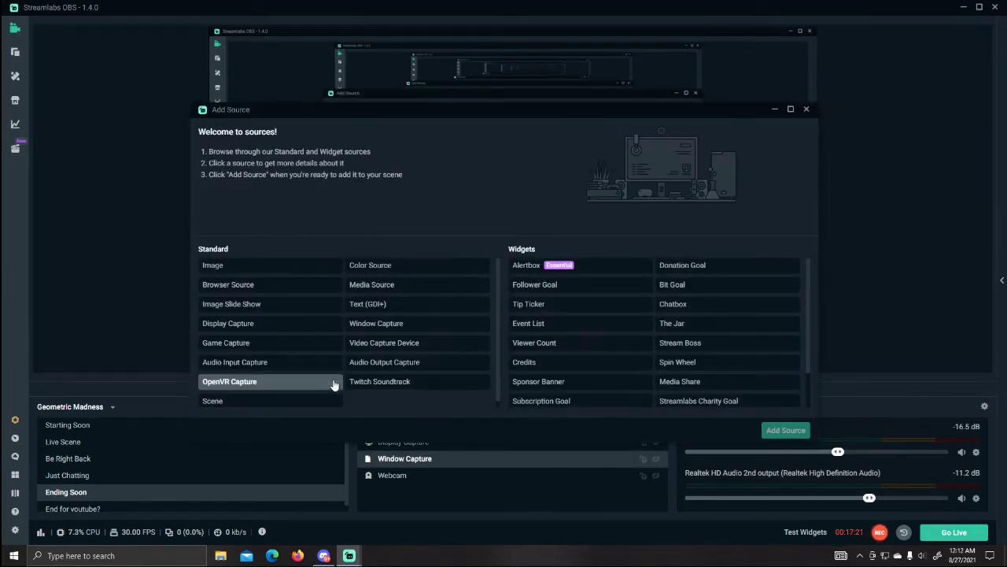
click(412, 326)
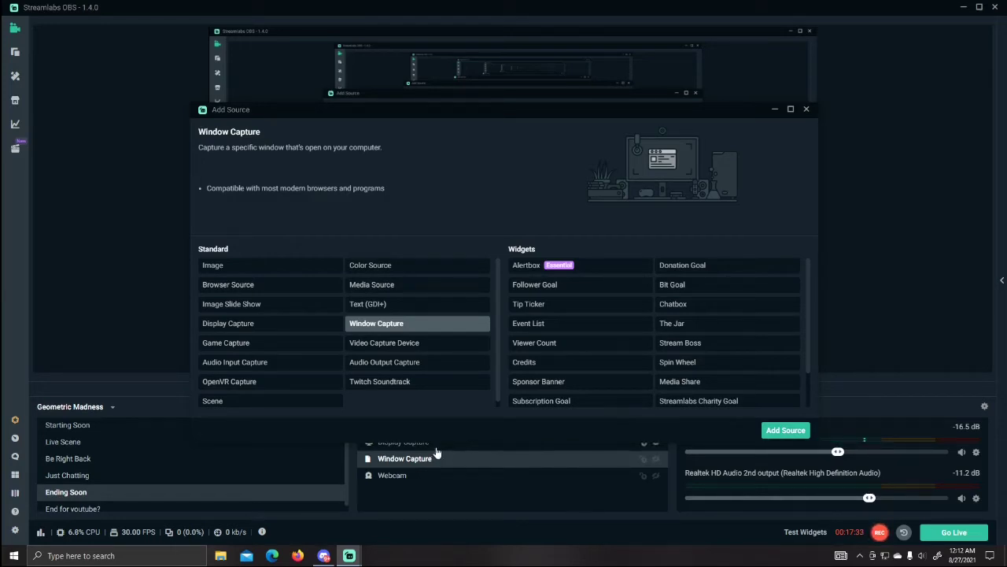
click(411, 349)
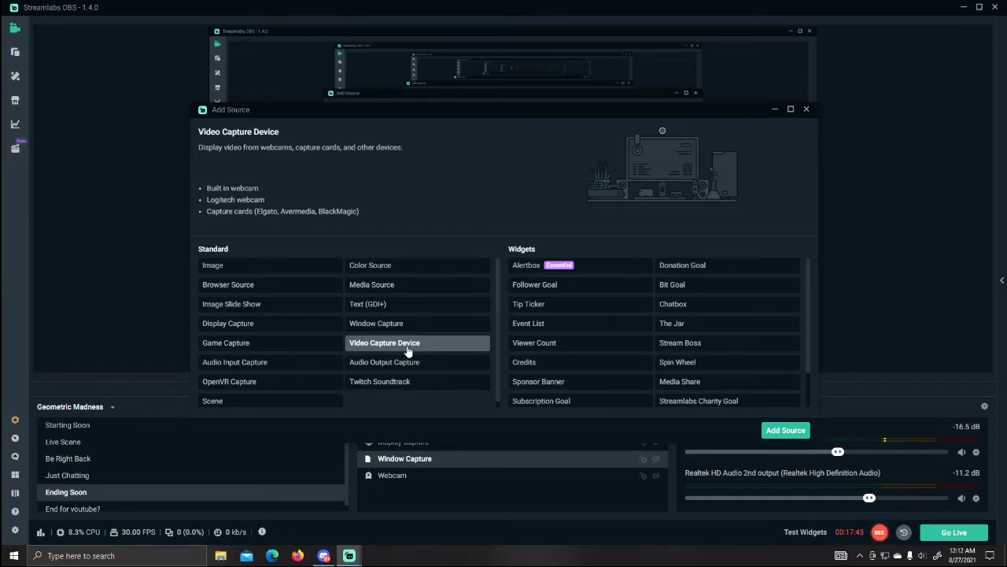
click(778, 430)
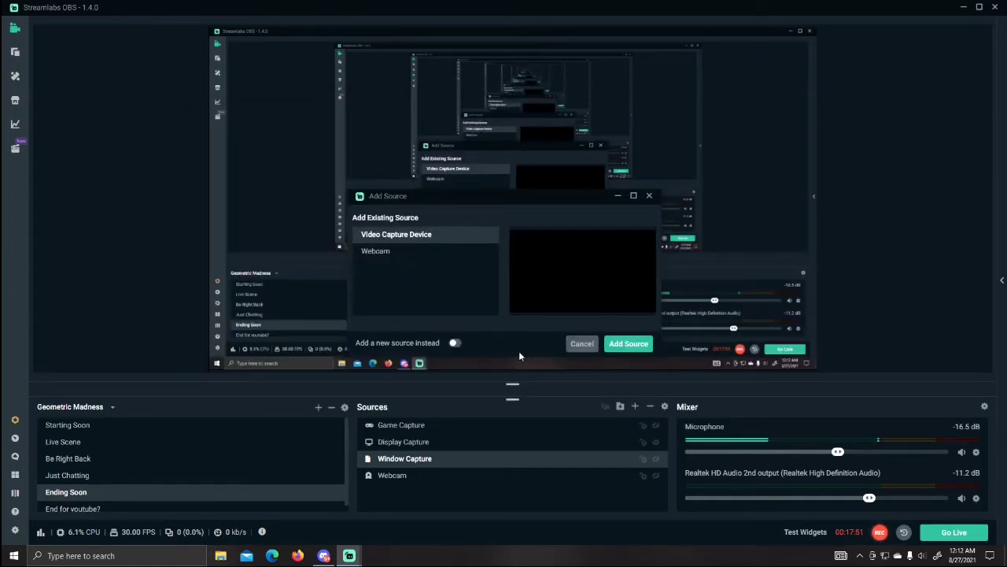
click(581, 344)
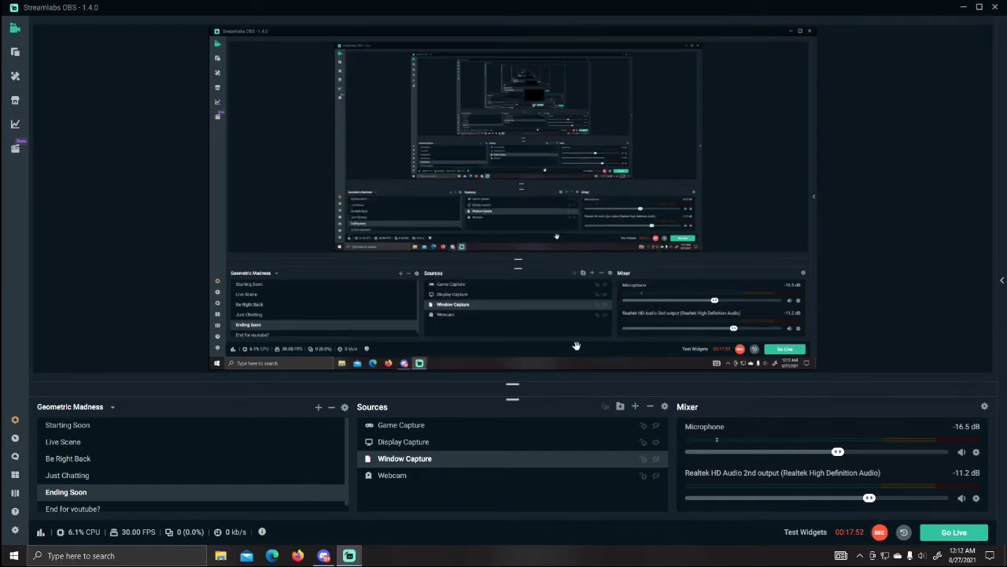
Step: View the descriptions of the Audio Output Capture and Twitch Soundtrack source types
click(635, 406)
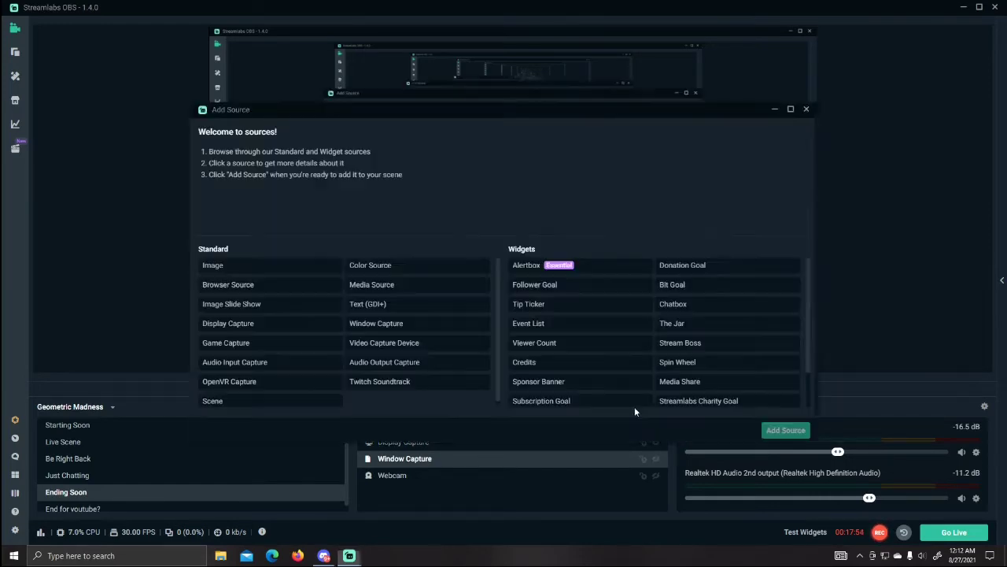
click(385, 366)
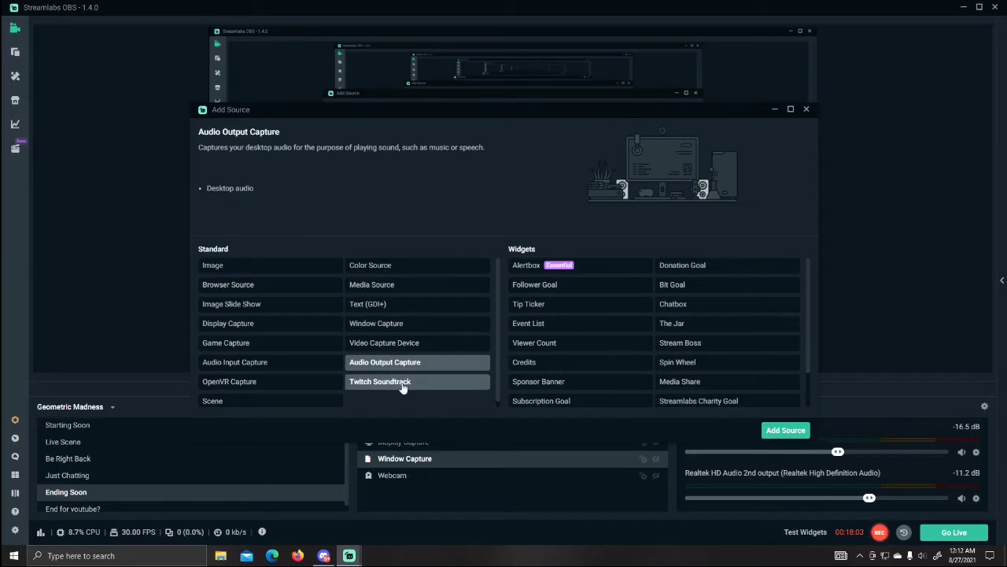
click(402, 384)
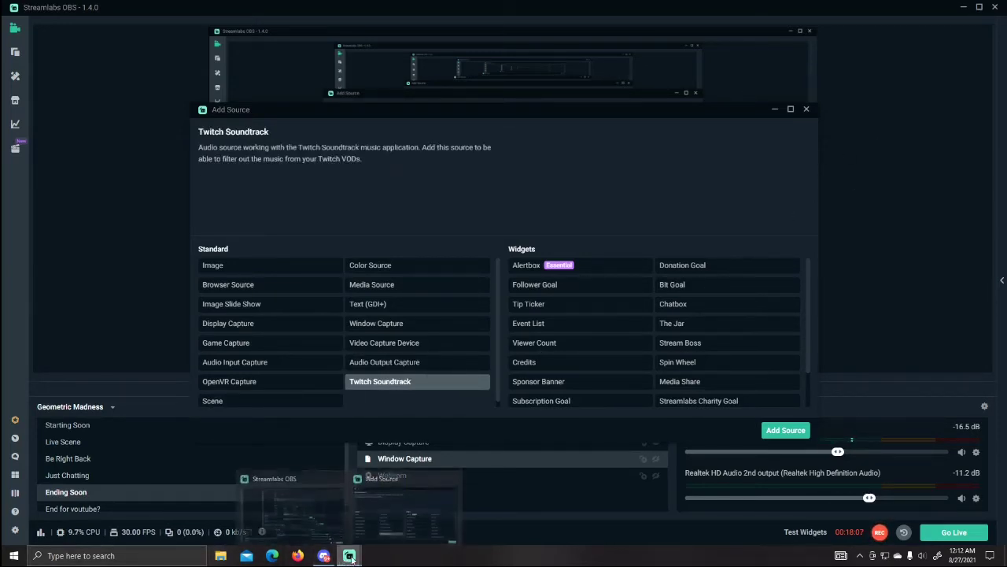
Step: Reveal the desktop to look at the Soundtrack by Twitch shortcut, and return to the main Streamlabs OBS window
click(963, 7)
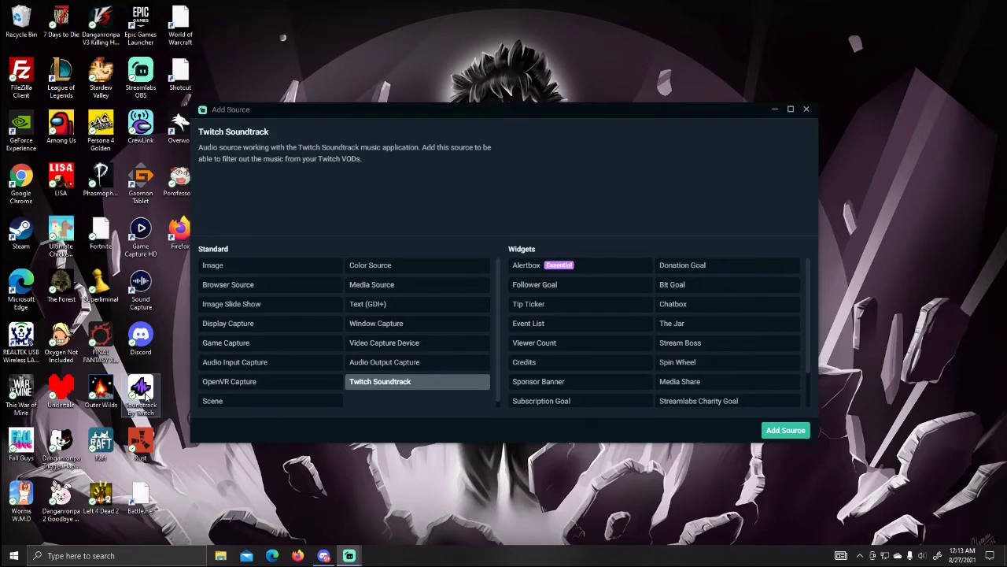
mouse_move(350, 555)
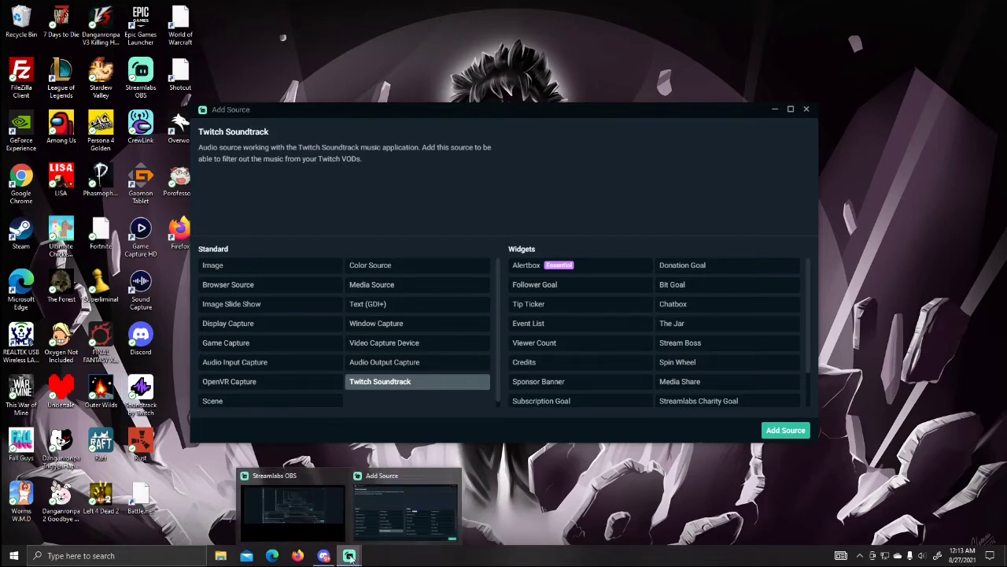
click(309, 528)
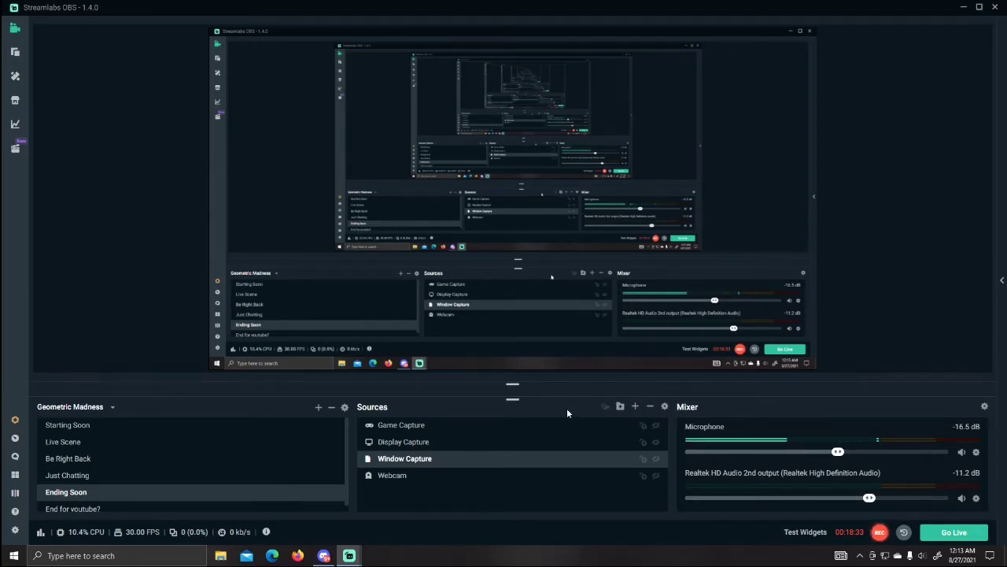
Step: Browse the widget source types and add a Follower Goal widget to the Ending Soon scene, keeping its default name
click(637, 407)
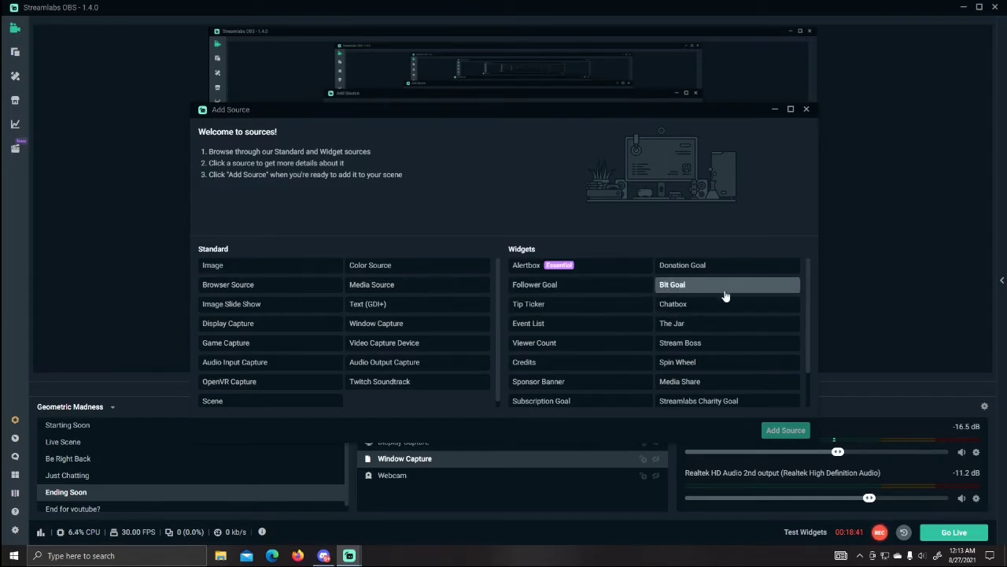
scroll(725, 307, down, 2)
scroll(720, 327, up, 2)
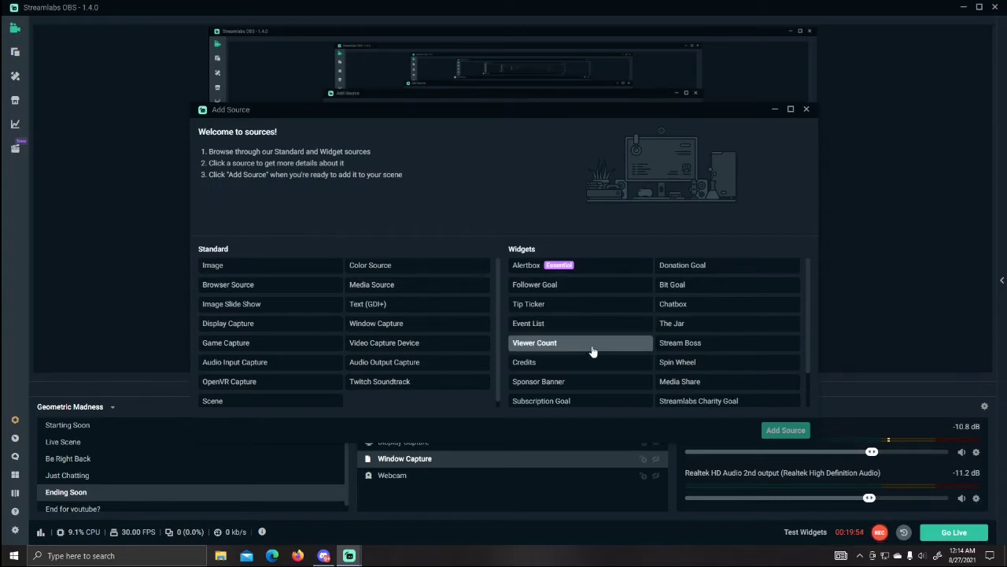
click(588, 288)
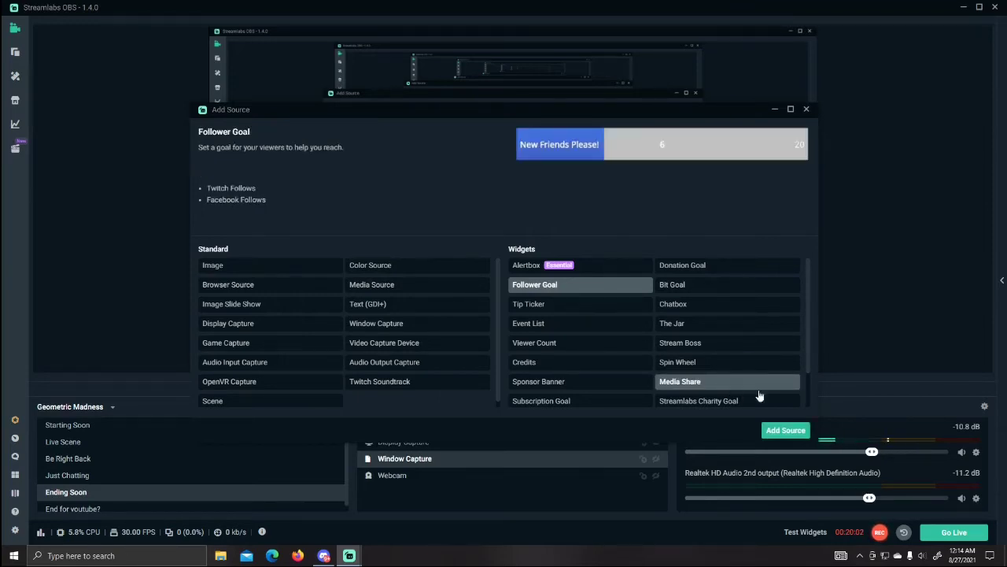
click(786, 430)
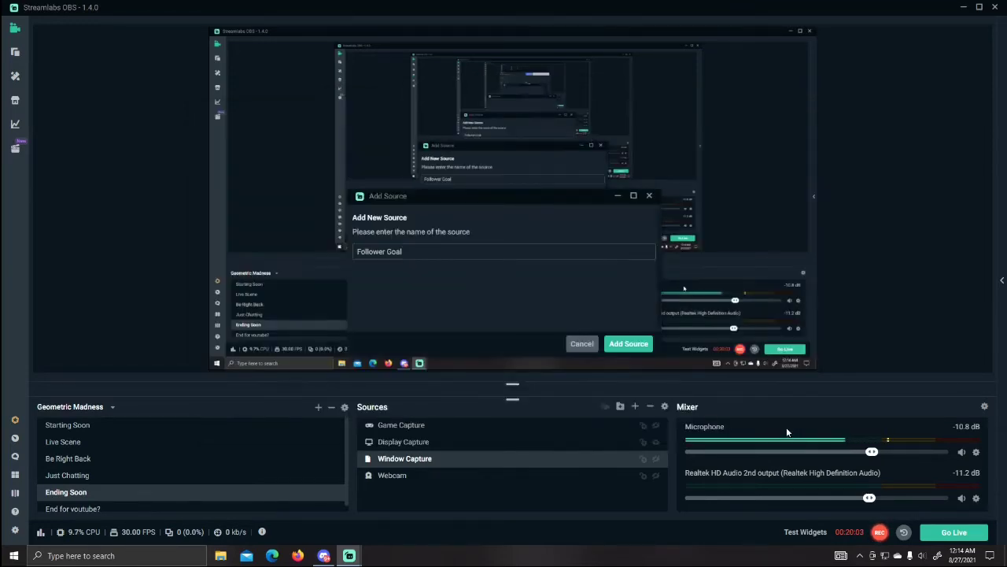
click(628, 343)
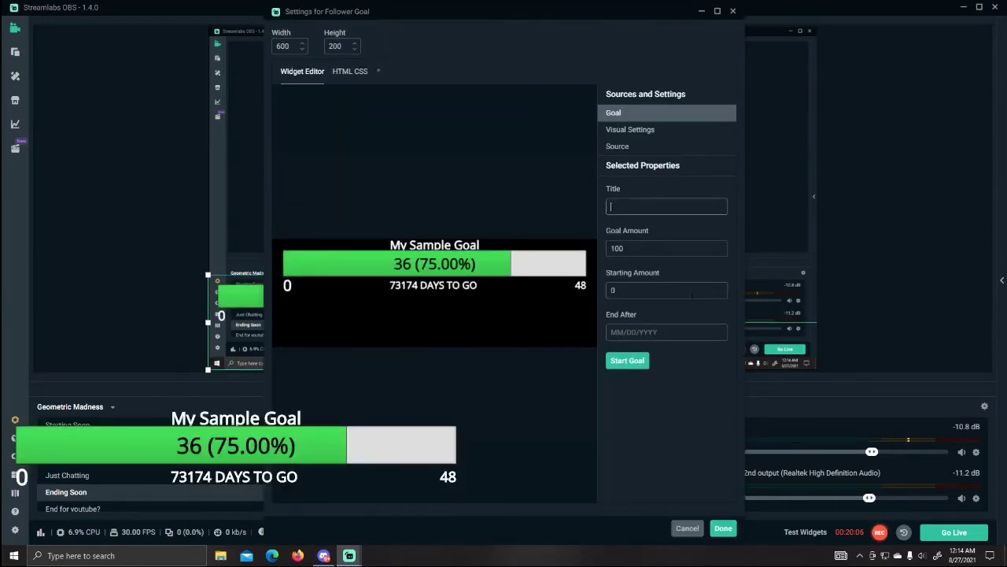
Step: Review the Follower Goal's goal, visual and source settings, and close them without saving changes
click(659, 291)
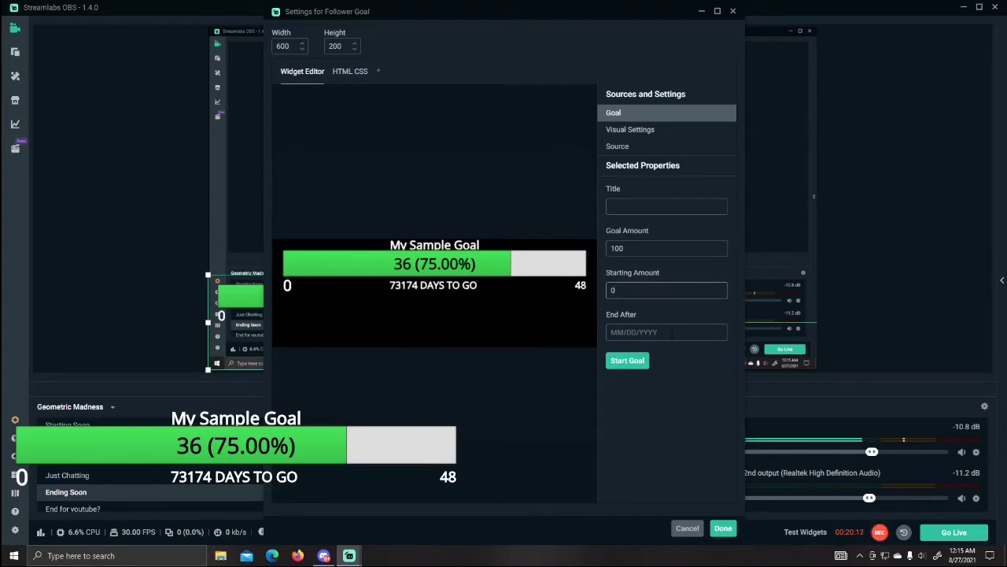
click(655, 207)
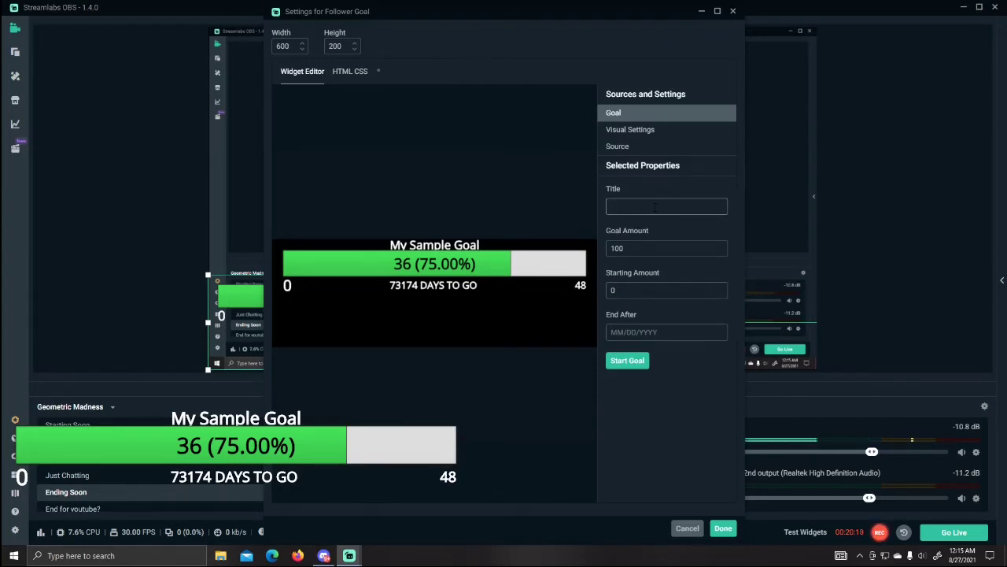
click(641, 131)
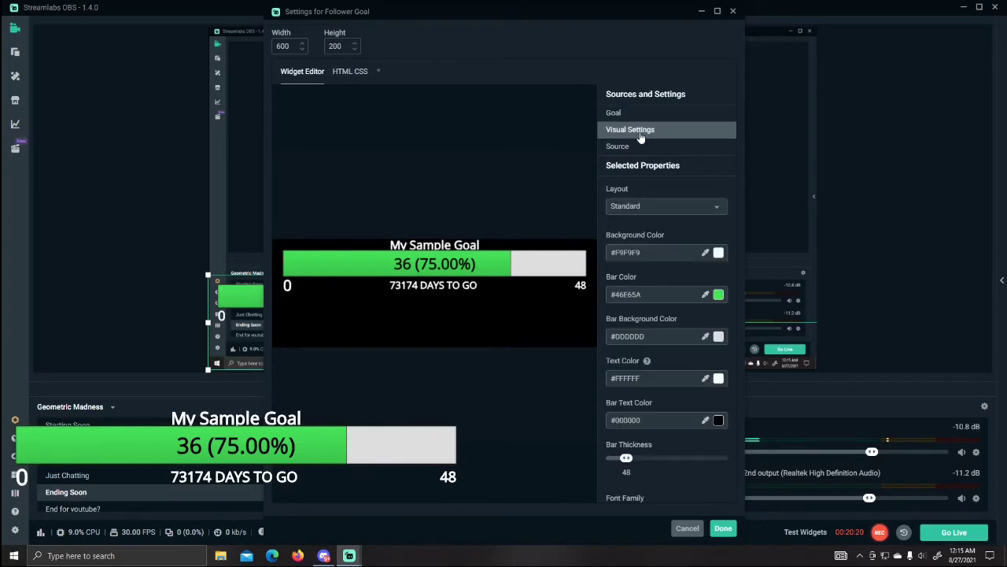
scroll(674, 217, down, 1)
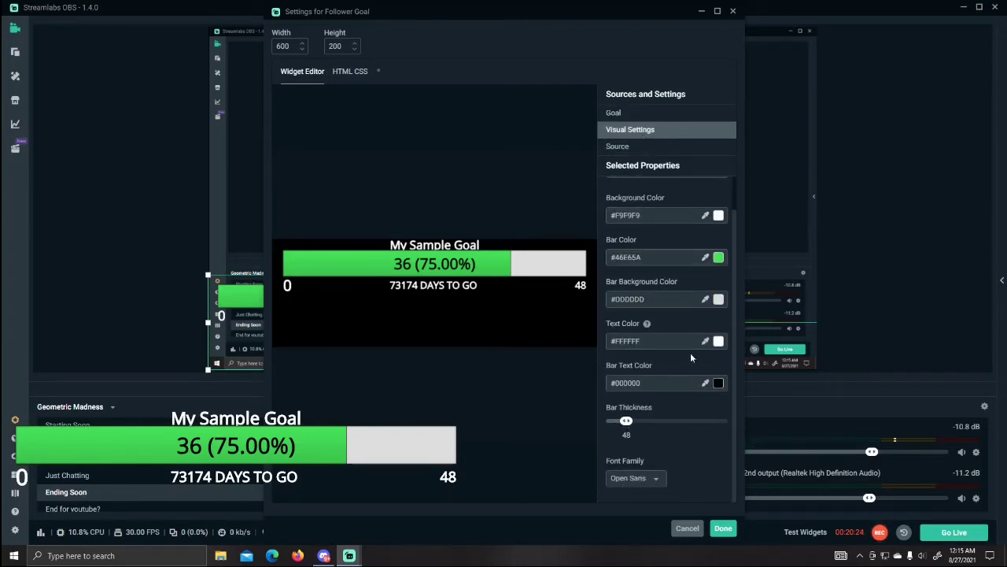
scroll(654, 348, up, 1)
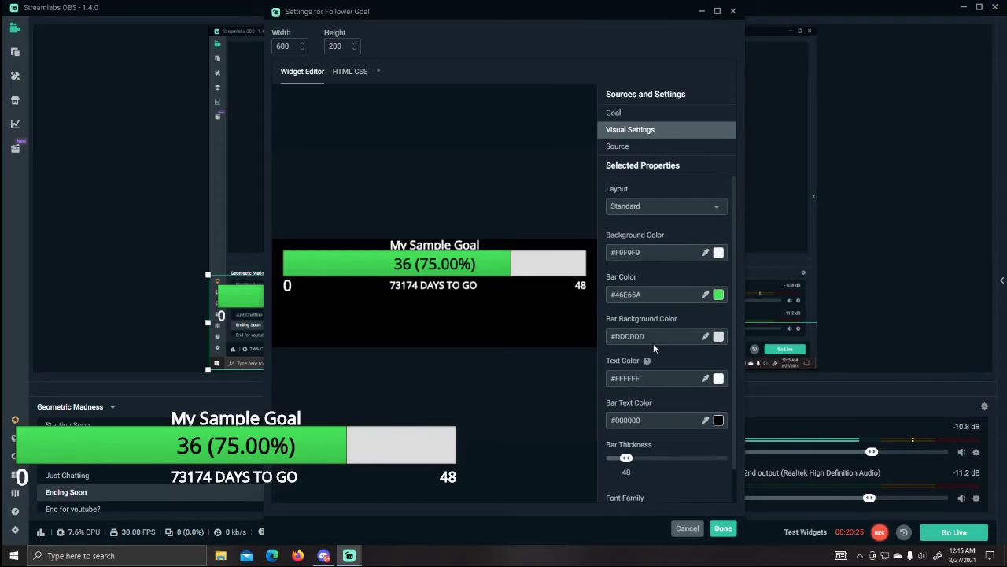
click(638, 148)
click(648, 281)
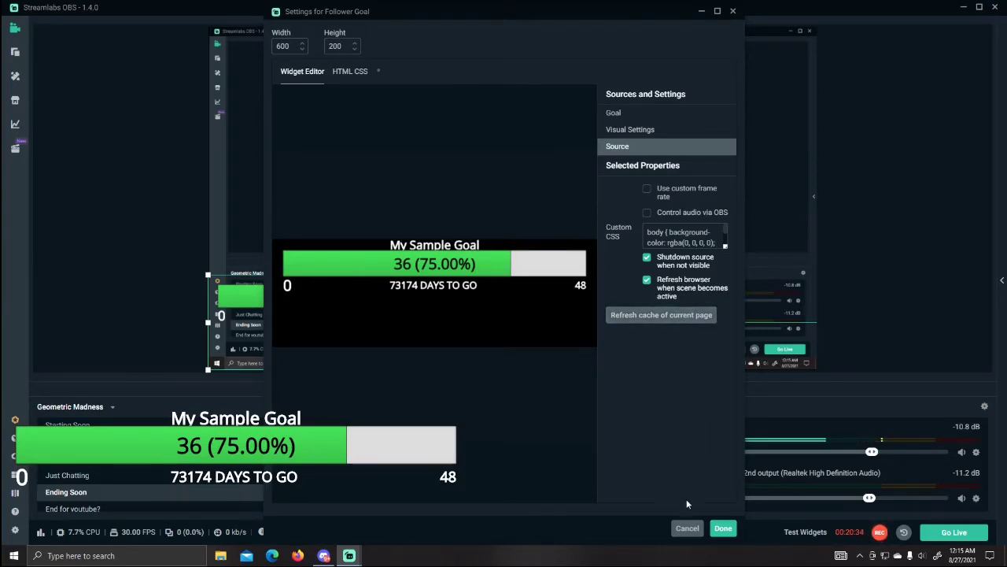
click(687, 528)
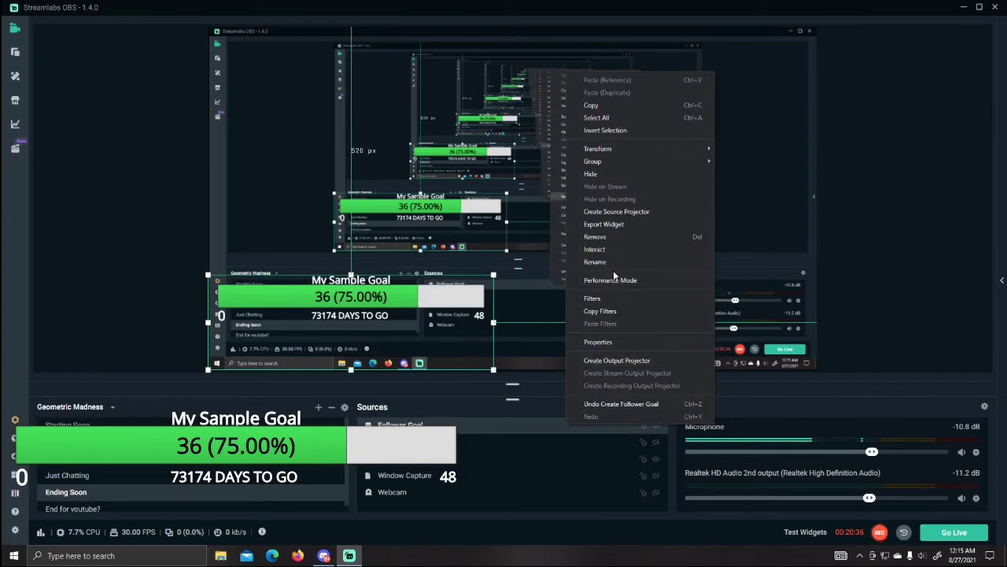
Step: Remove the Follower Goal source from the Ending Soon scene
click(615, 237)
click(532, 279)
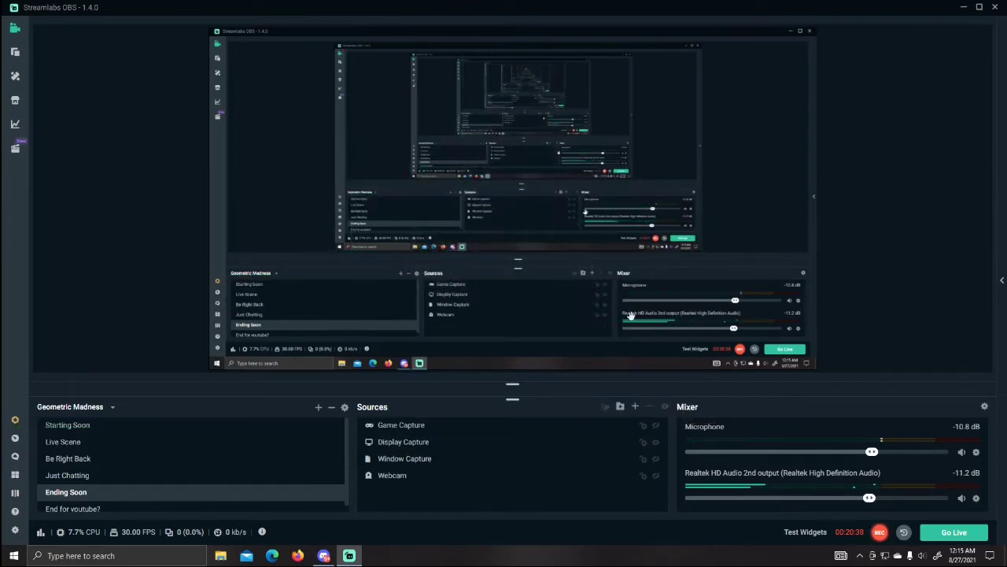
Step: View the Alertbox widget's description and add the existing Alertbox source to the Ending Soon scene
click(637, 408)
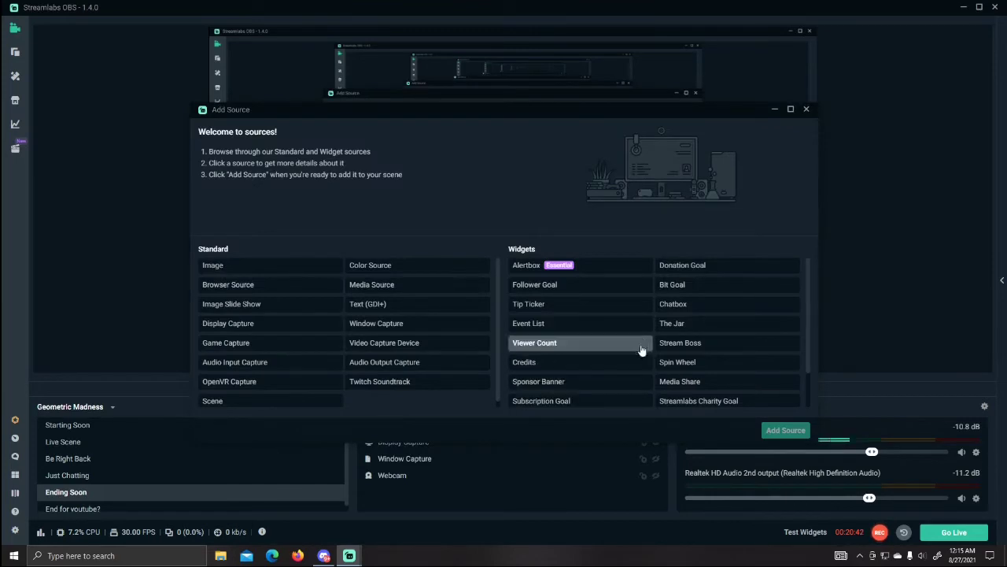
click(597, 269)
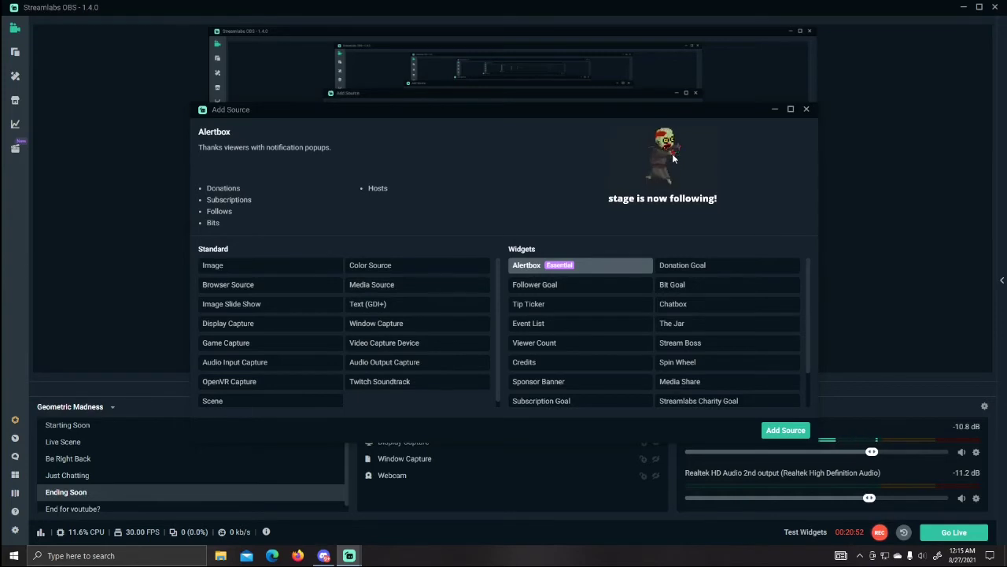
click(785, 430)
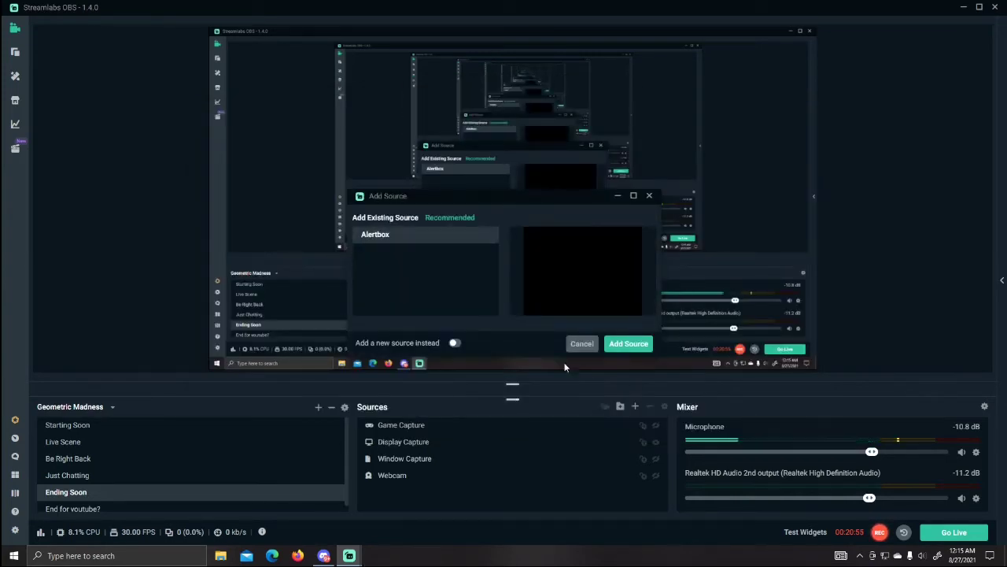
click(629, 344)
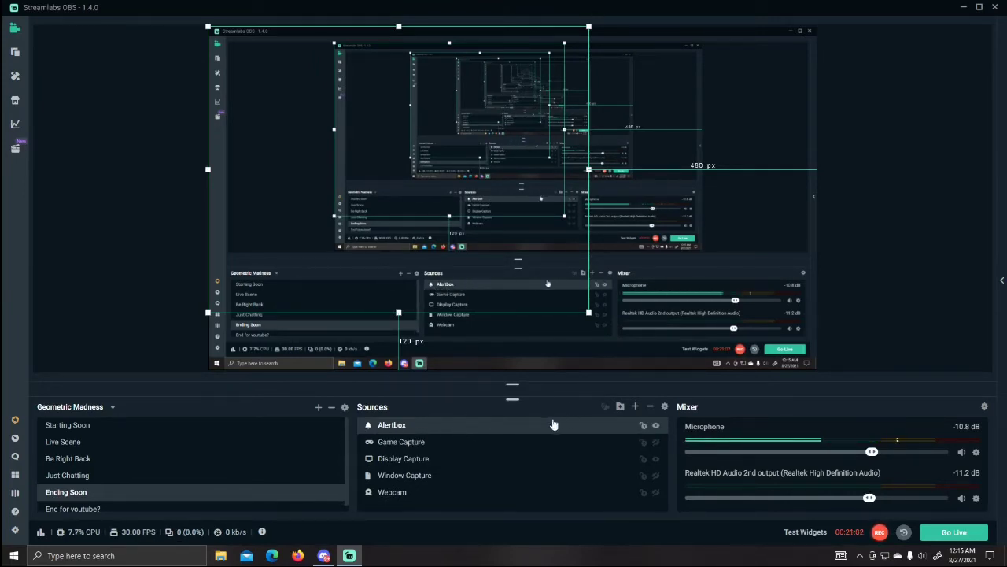
Step: Shrink the Alertbox and place it in the canvas's upper-right corner, about 1060 px from the canvas's left edge
drag(589, 314, 313, 105)
drag(249, 85, 754, 84)
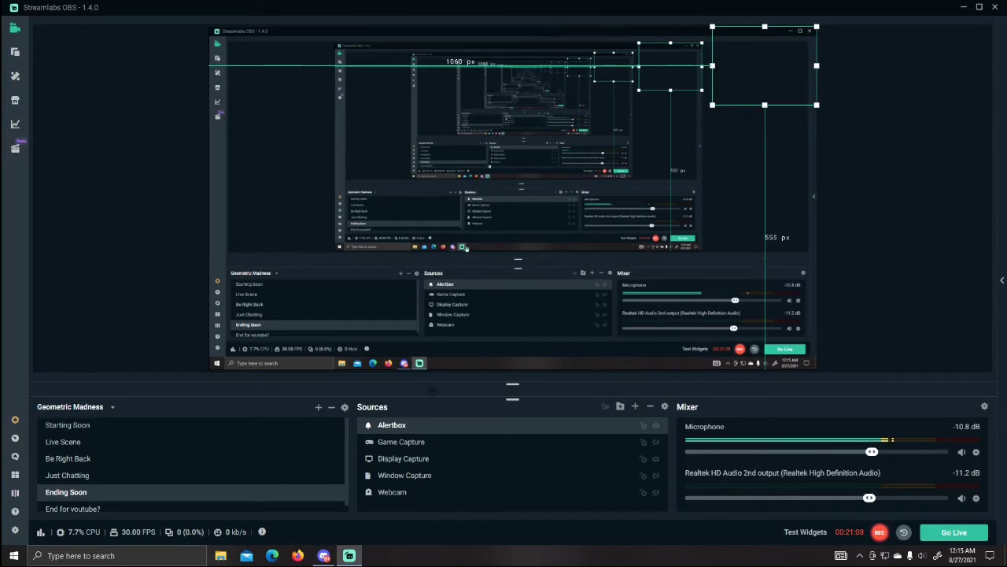
Step: Open the Alertbox properties and review its general settings, moderator tools and source options
right_click(436, 425)
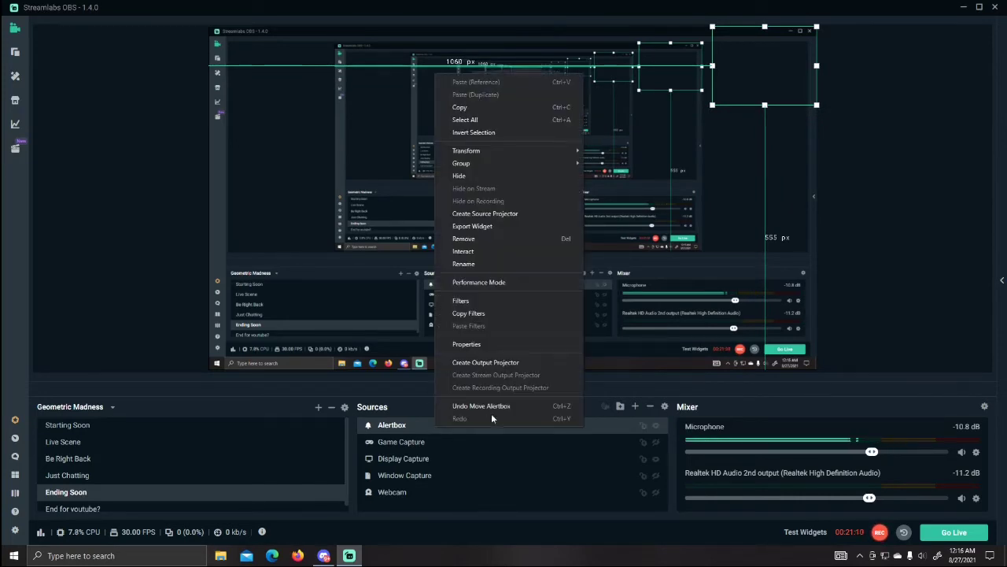
click(492, 344)
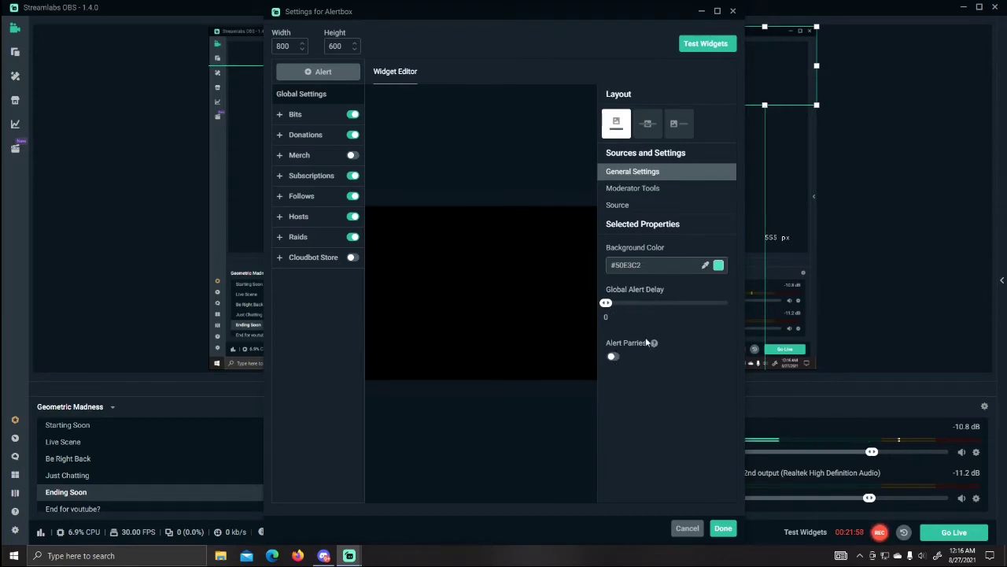
click(650, 190)
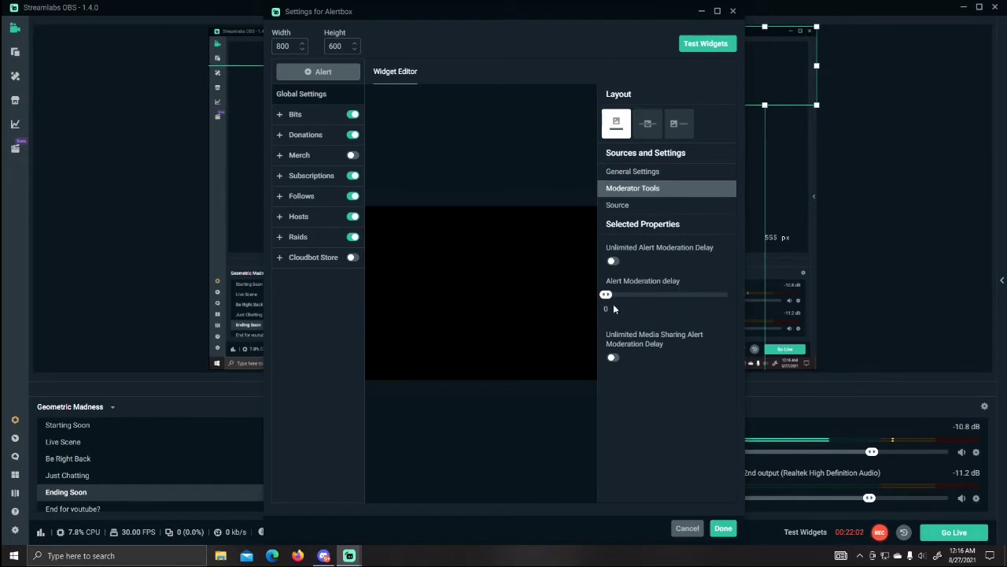
click(620, 206)
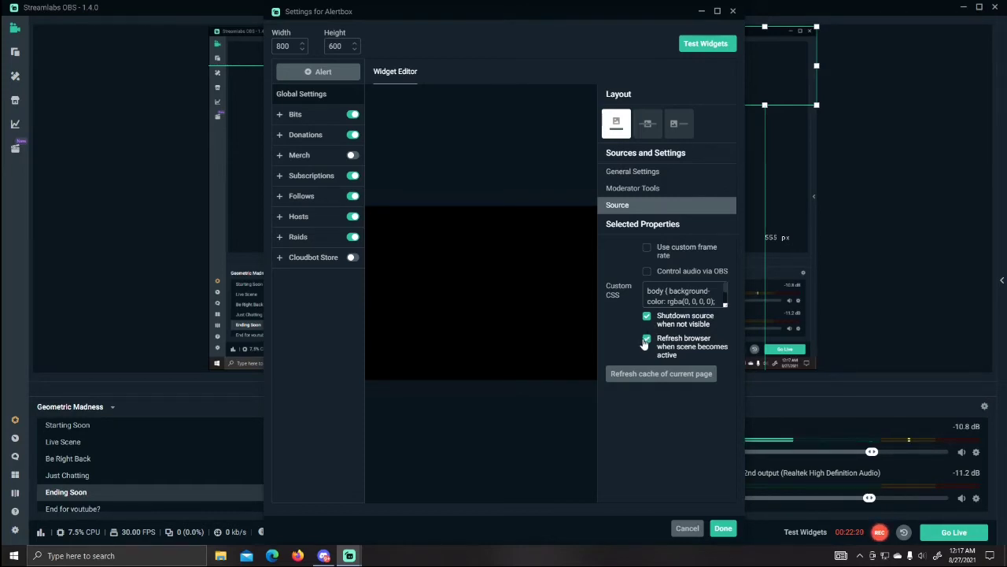
click(629, 174)
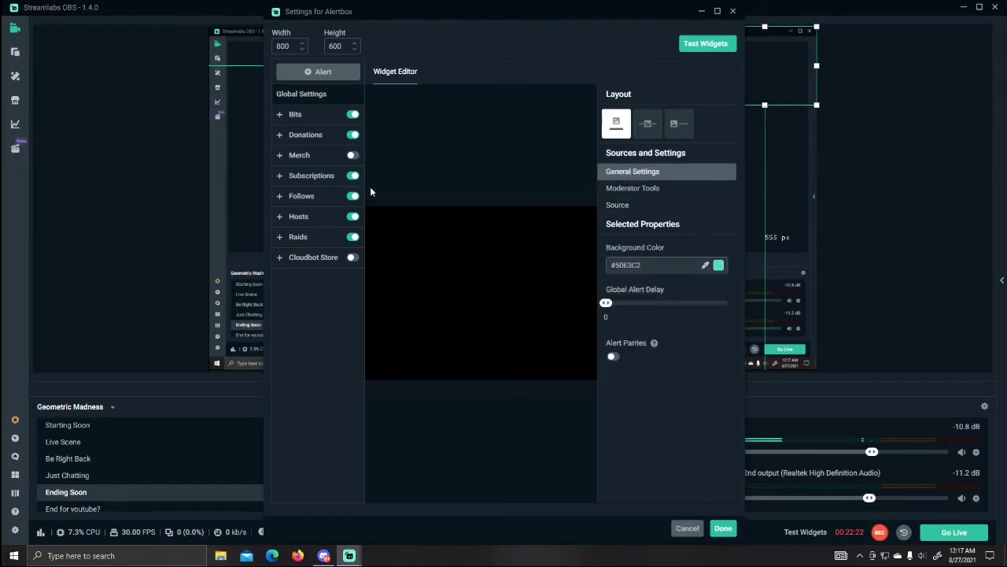
Step: Expand the Bits alert and examine its title message template, font and text color settings
click(315, 119)
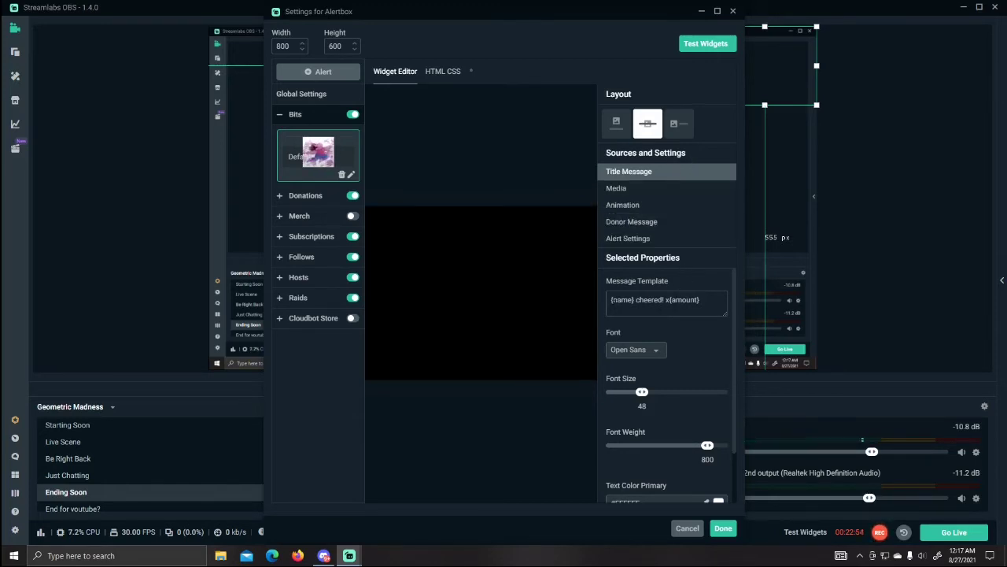
drag(636, 300, 692, 300)
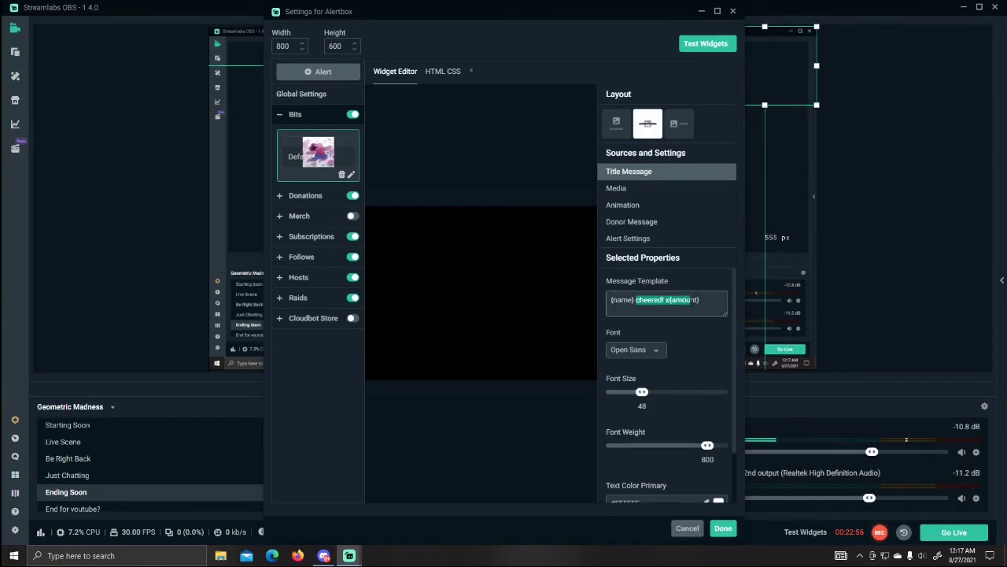
click(675, 307)
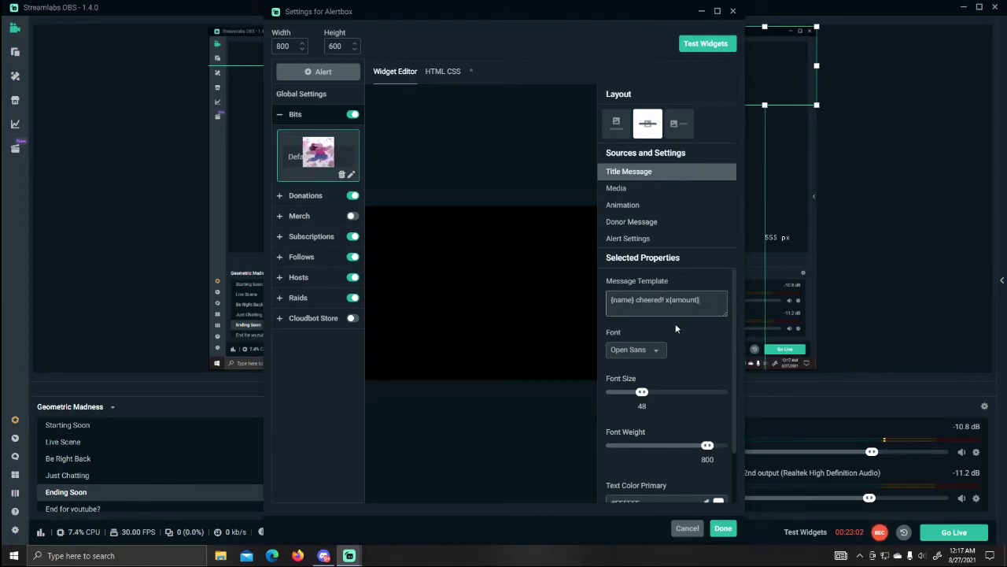
scroll(675, 322, down, 2)
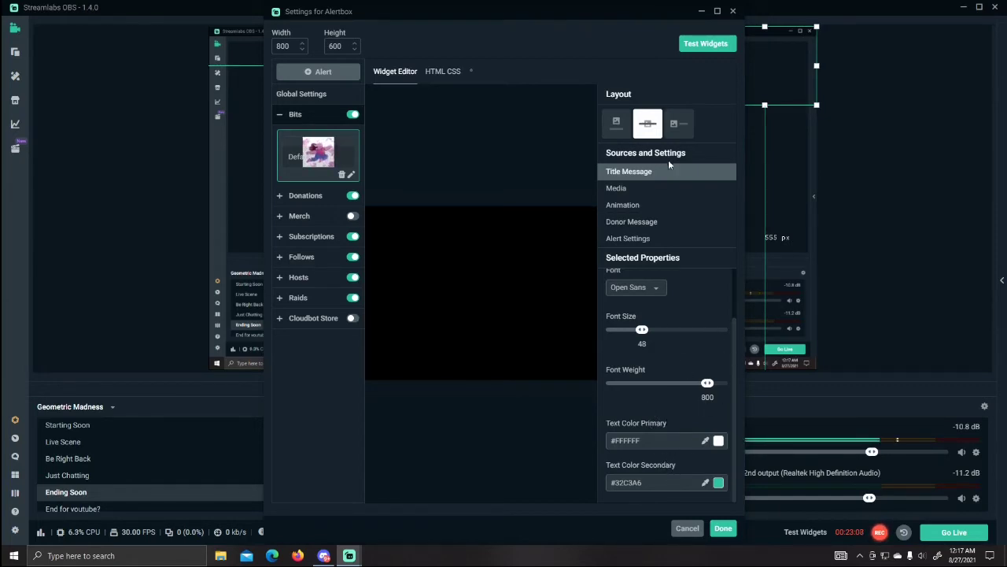
Step: Inspect the Bits alert's media settings, including the Media Gallery and the image URL option, without changing the media
click(667, 189)
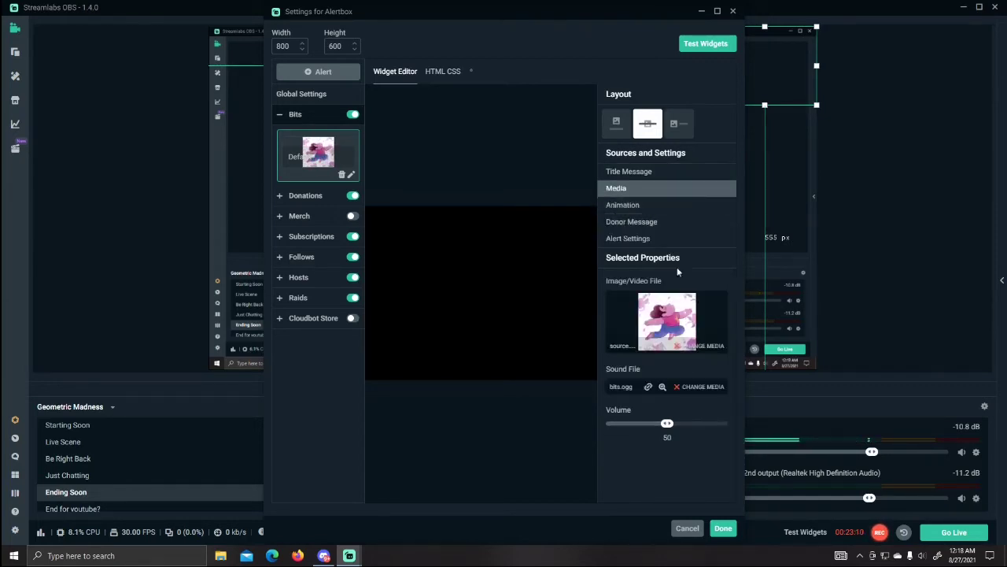
click(703, 346)
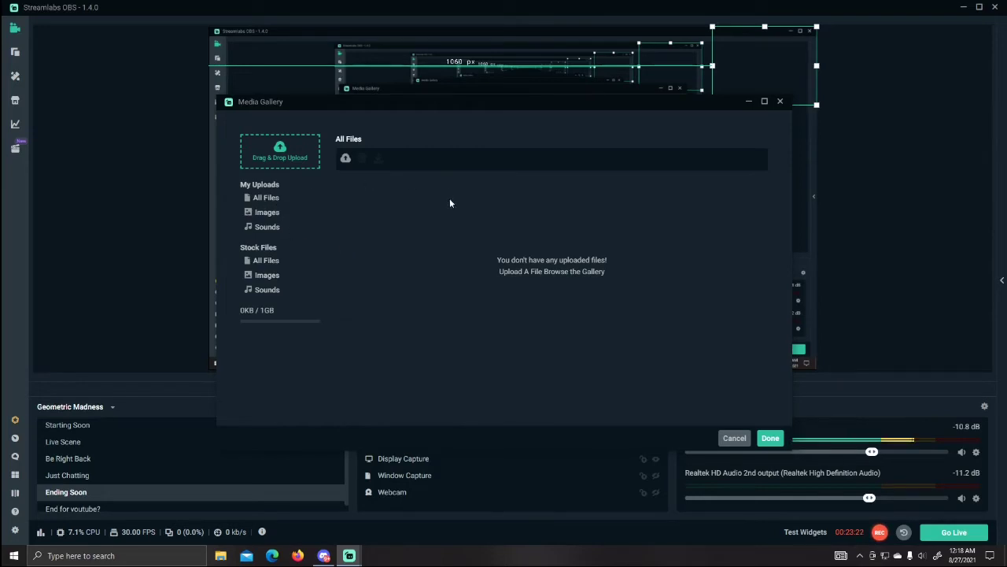
click(764, 440)
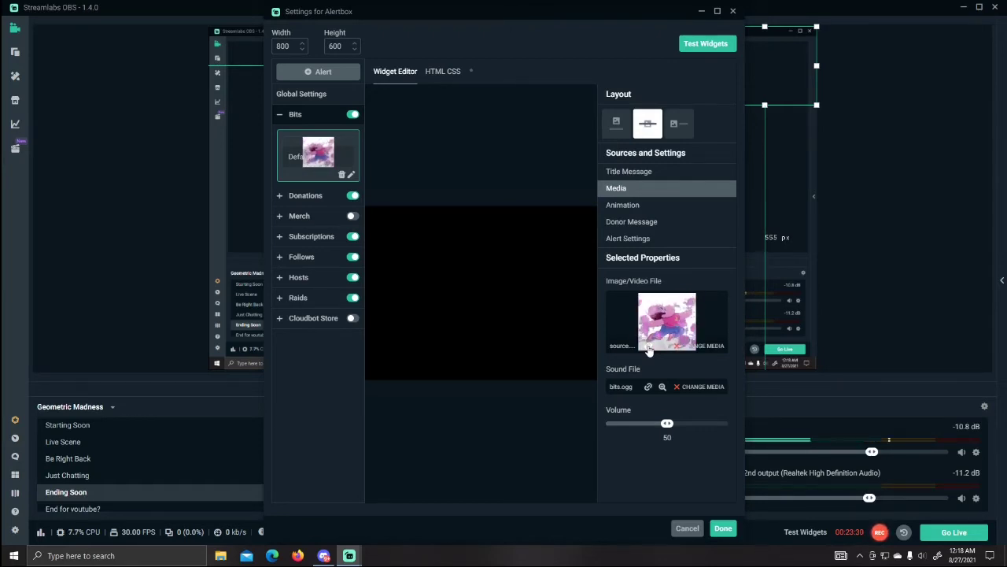
click(648, 346)
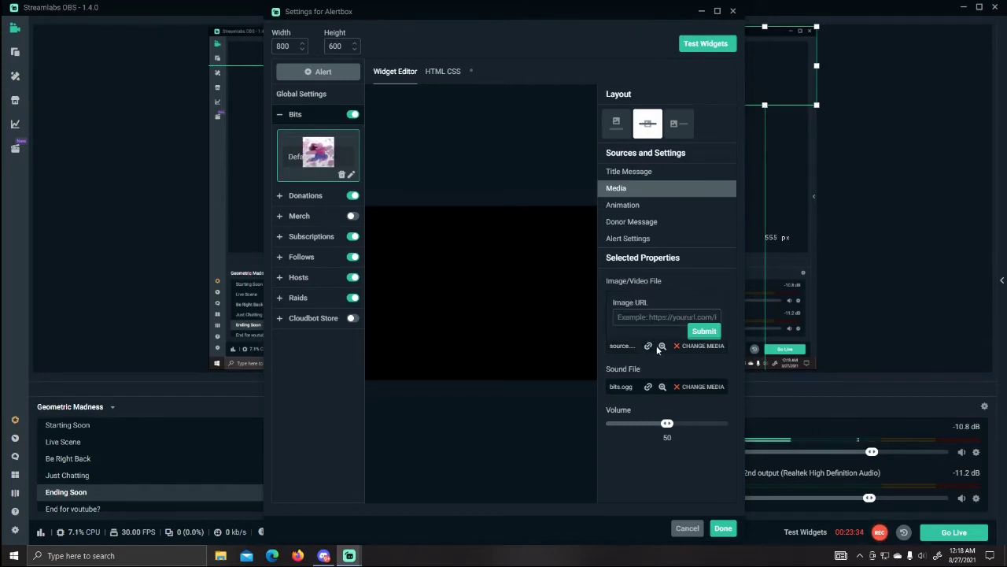
click(624, 317)
Step: Review the Bits alert's animation settings and its donor message options
click(641, 207)
scroll(684, 313, down, 1)
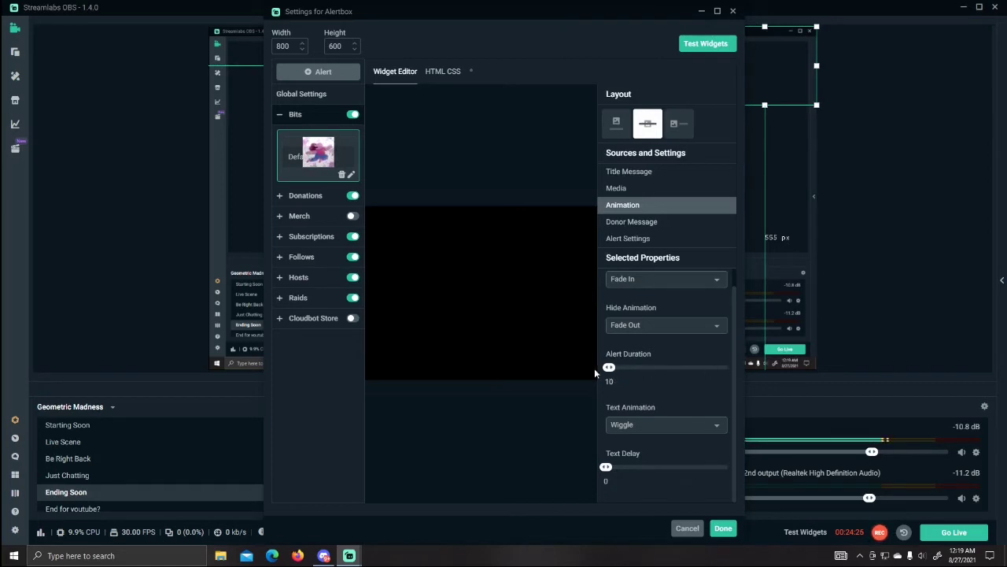
click(682, 224)
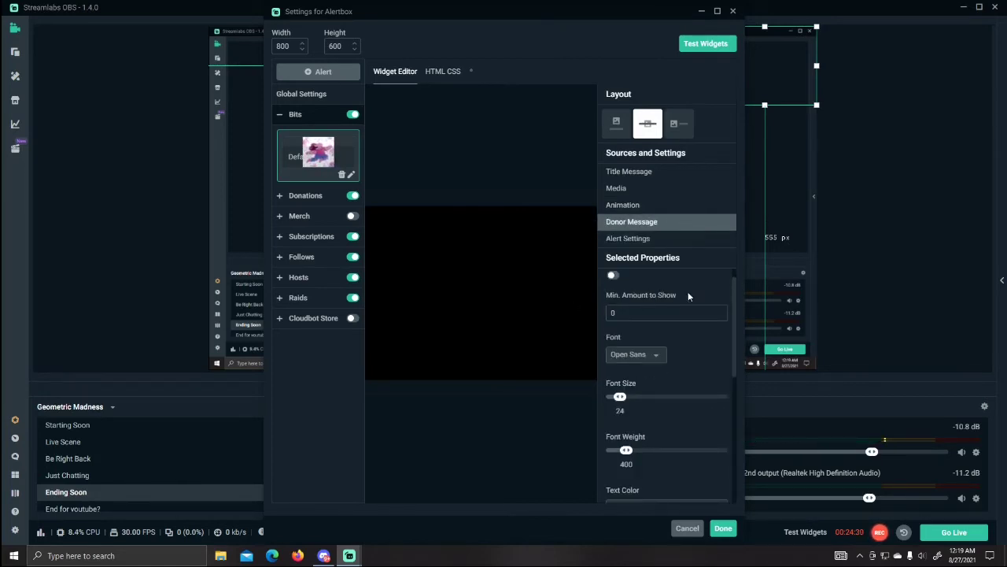
scroll(704, 292, down, 2)
scroll(703, 292, up, 3)
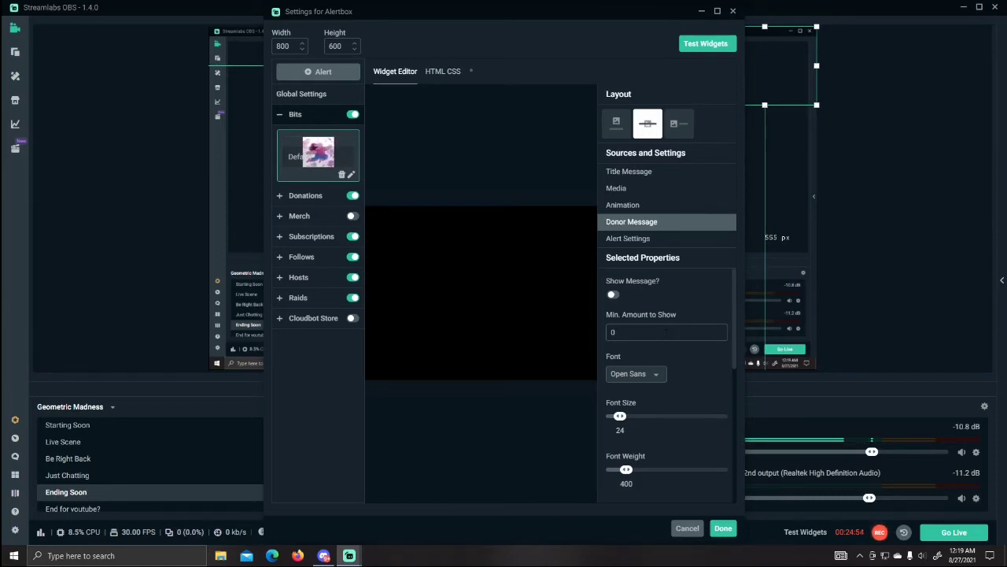
scroll(667, 331, down, 1)
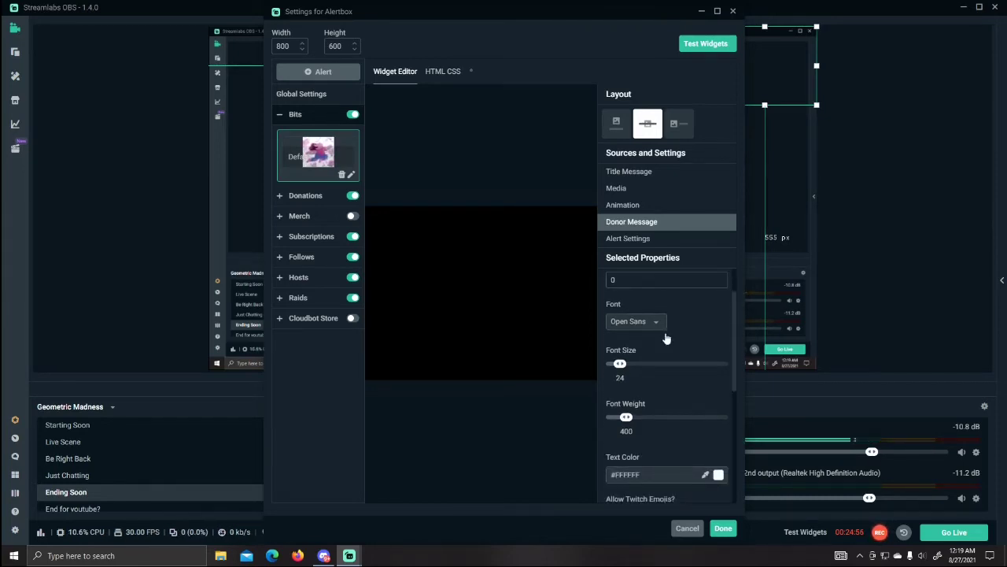
Step: Examine the Bits alert's donor message font, text-to-speech and spam security options, and its minimum amount to trigger
scroll(684, 318, up, 1)
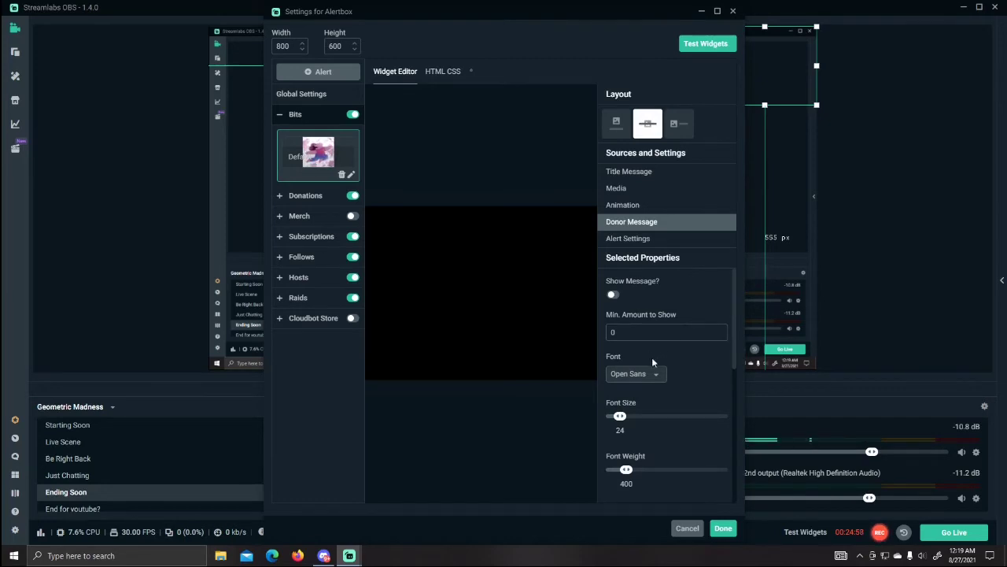
scroll(652, 417, down, 1)
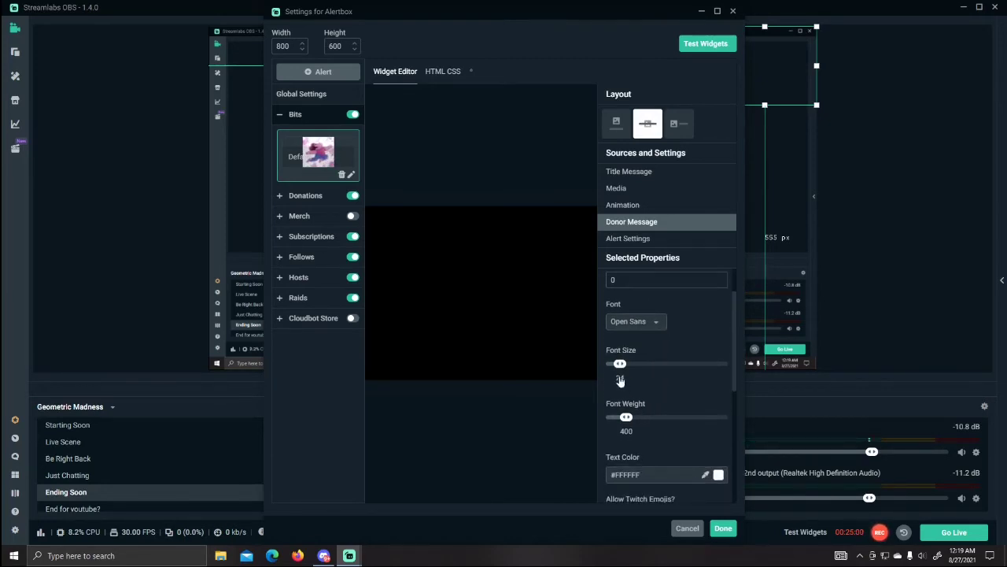
scroll(631, 378, down, 3)
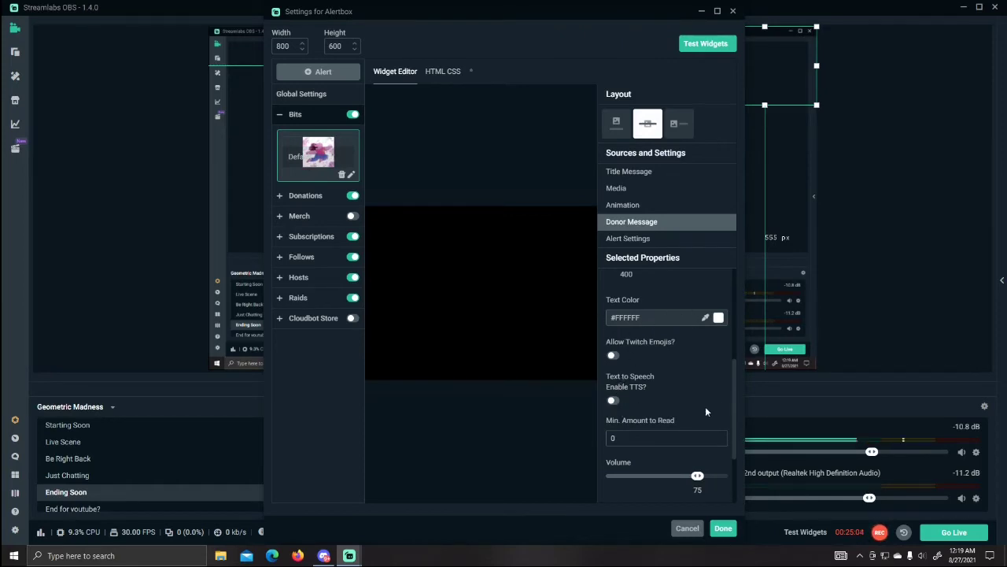
scroll(647, 471, down, 2)
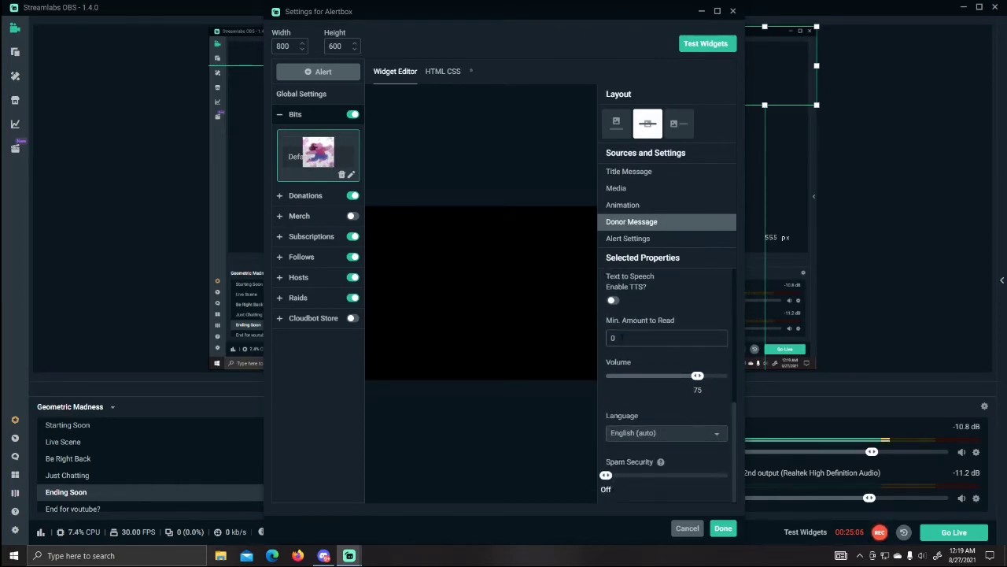
scroll(666, 385, up, 7)
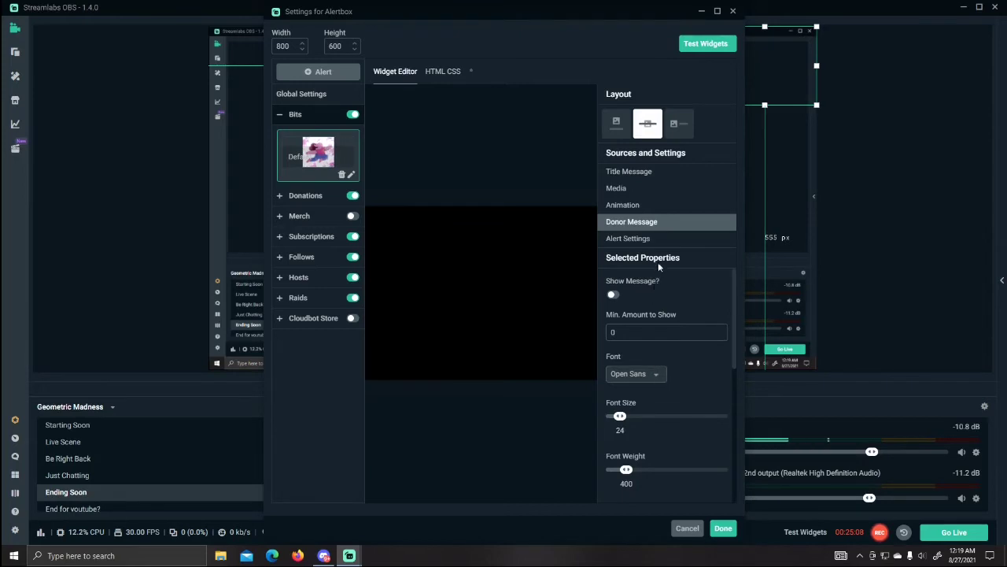
click(634, 237)
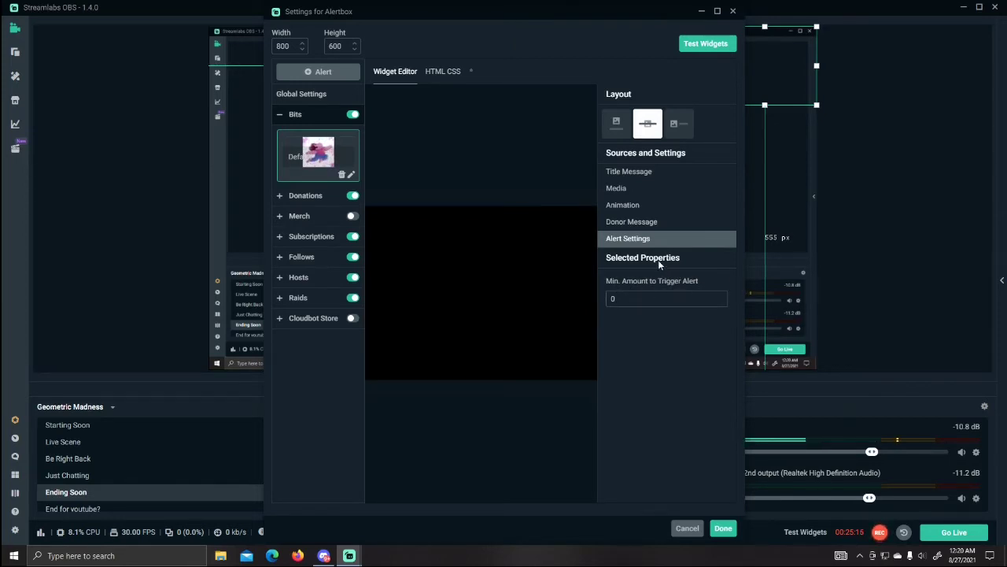
click(639, 175)
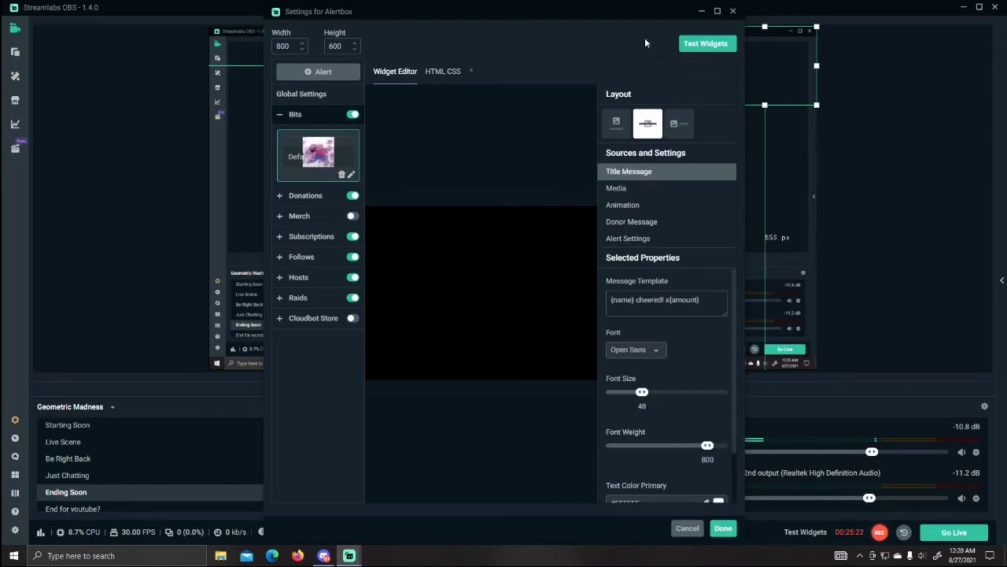
Step: Trigger a test Bits alert and move the Alertbox settings window aside to view the alert on the canvas
drag(581, 15, 491, 31)
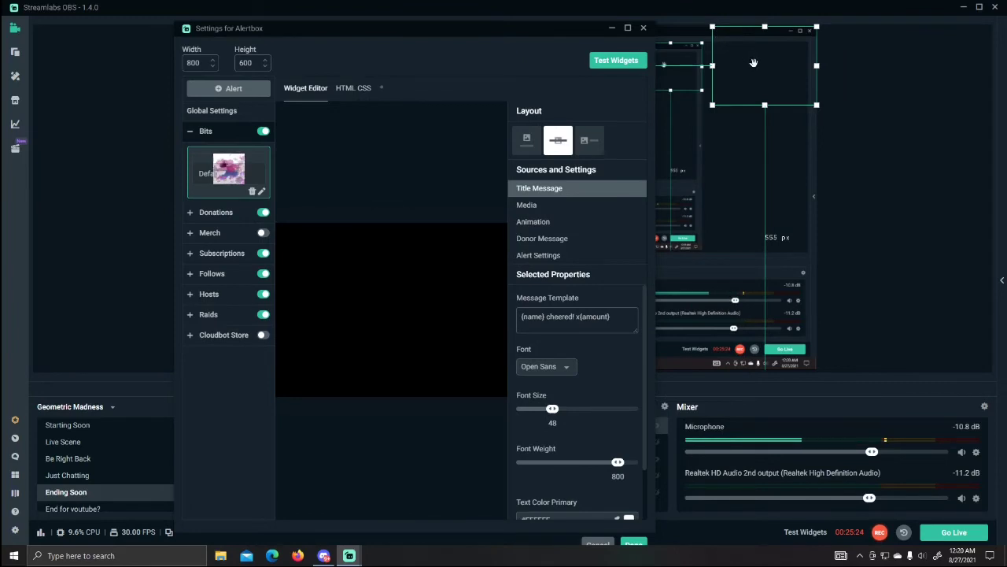
click(616, 62)
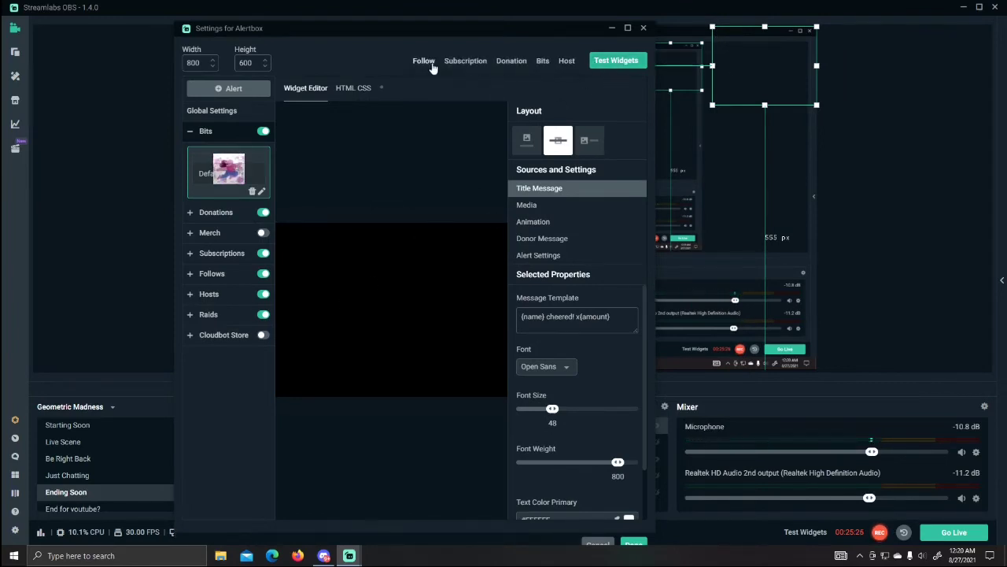
click(539, 63)
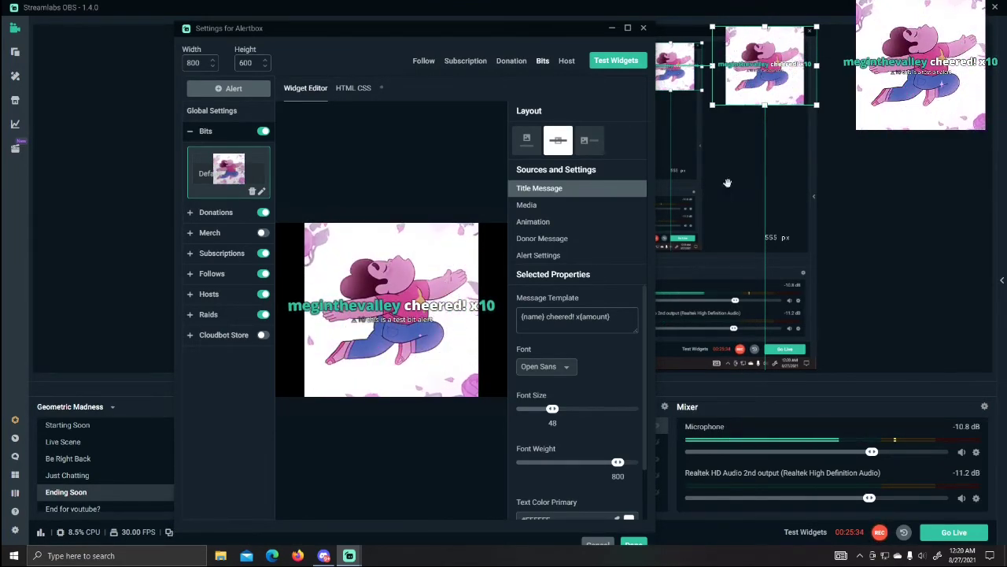
drag(492, 34, 327, 36)
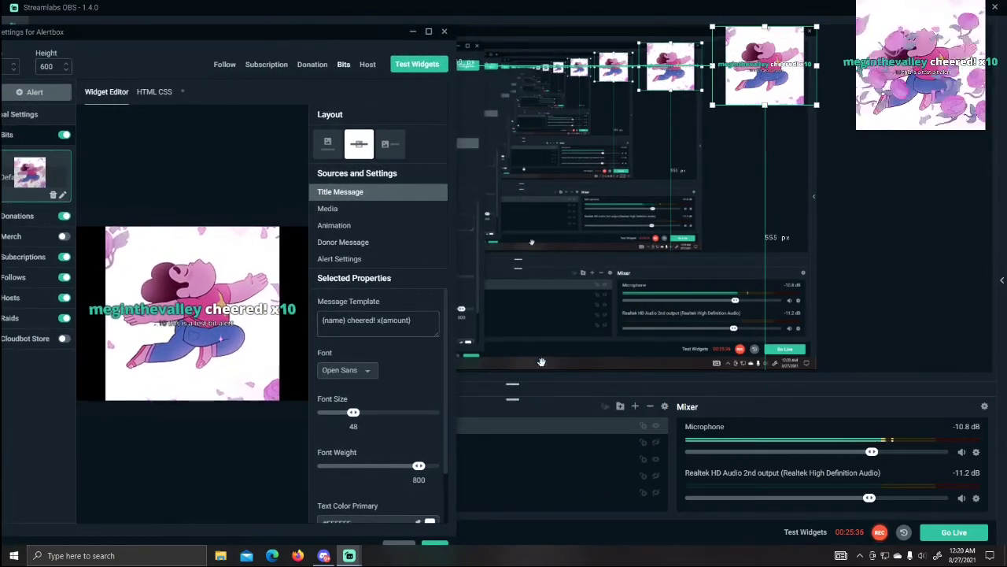
Step: Move the Alertbox below Display Capture in the source order
click(551, 429)
drag(550, 450, 546, 468)
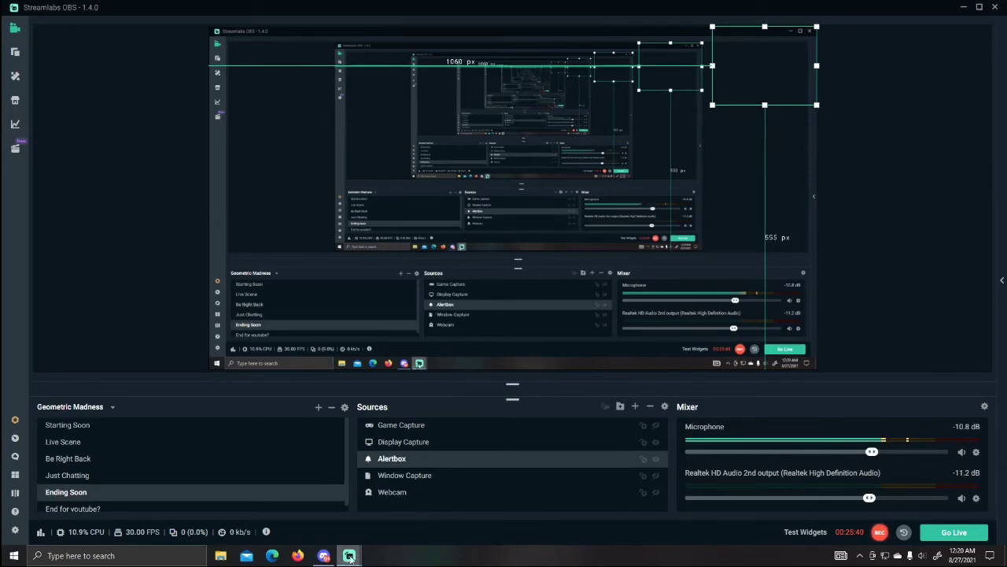
Step: Trigger a test Follow alert from the Alertbox settings and move the Alertbox to the top of the source order
mouse_move(358, 560)
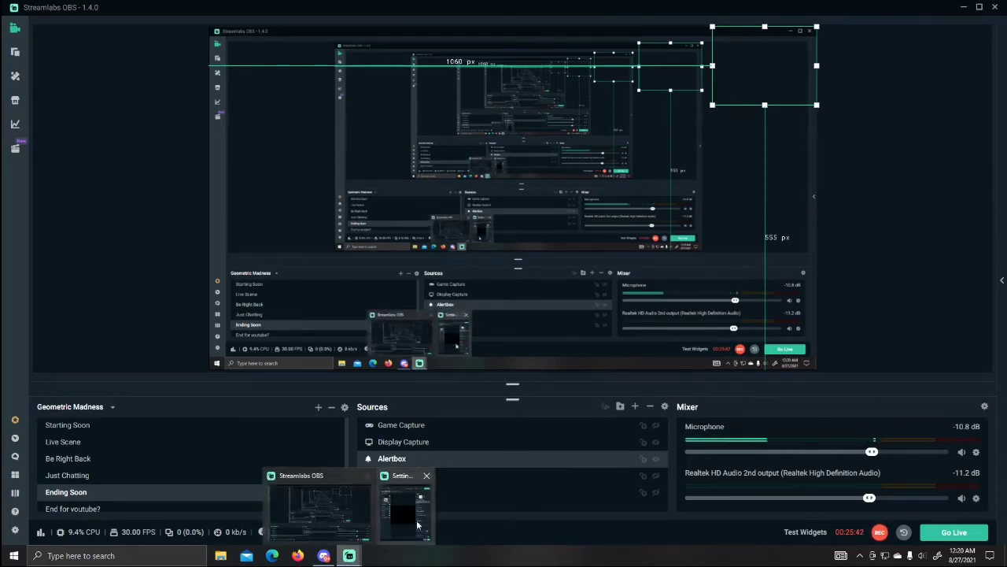
click(406, 508)
drag(305, 32, 366, 24)
click(288, 60)
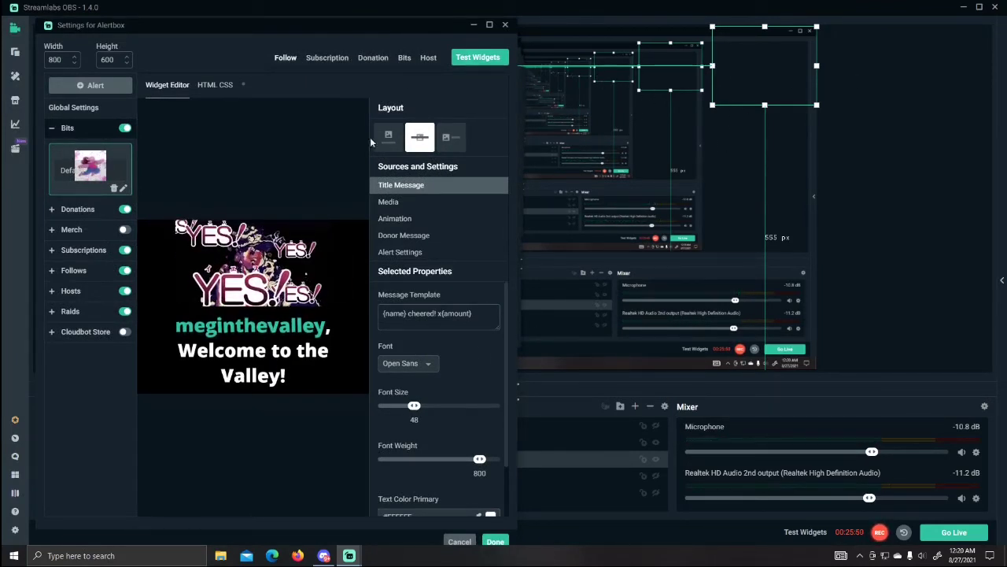
drag(421, 28, 400, 26)
drag(603, 462, 603, 422)
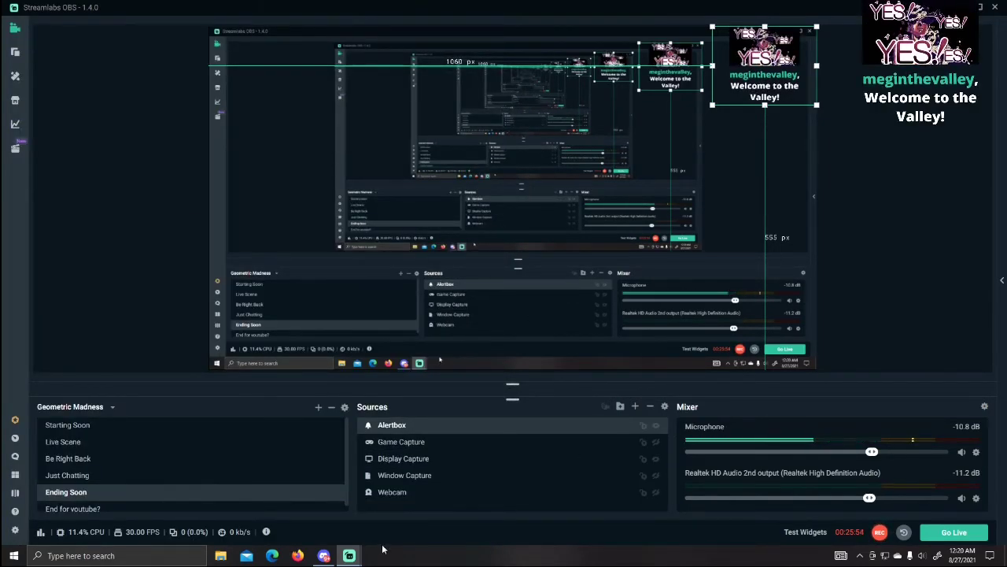
Step: Return to the Alertbox settings and examine the Subscriptions alert variations, including the gift sub versions
mouse_move(349, 552)
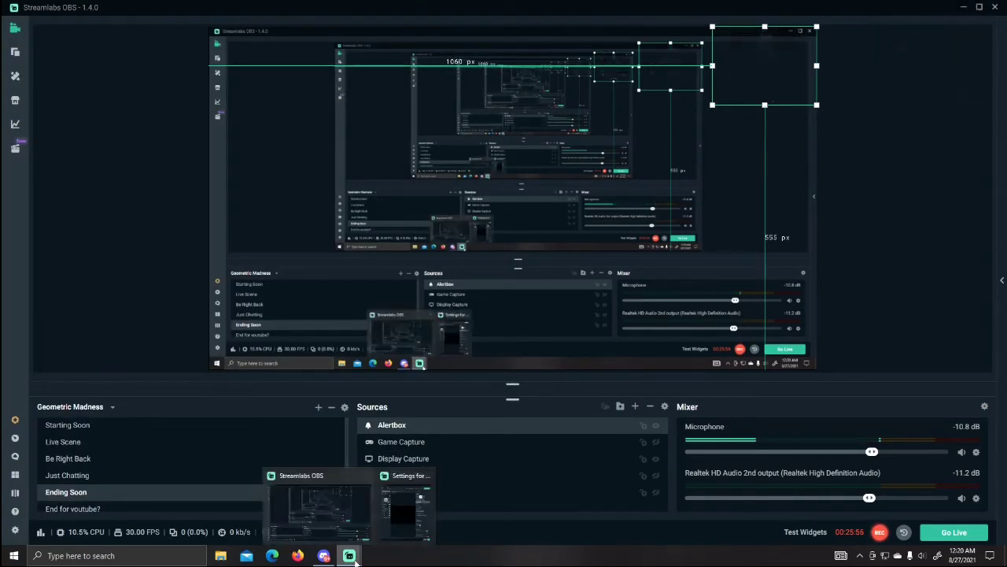
click(406, 515)
drag(299, 35, 509, 25)
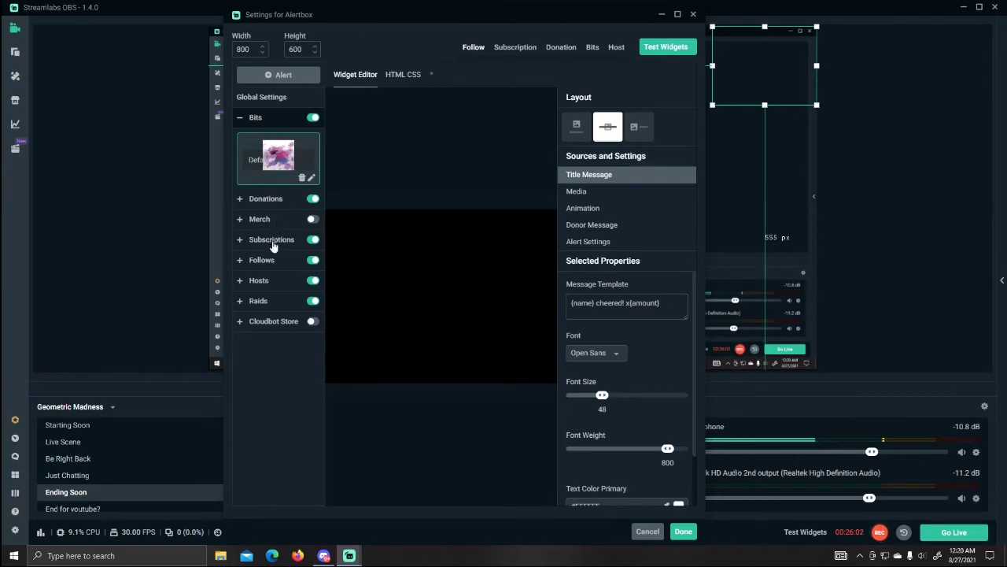
click(275, 242)
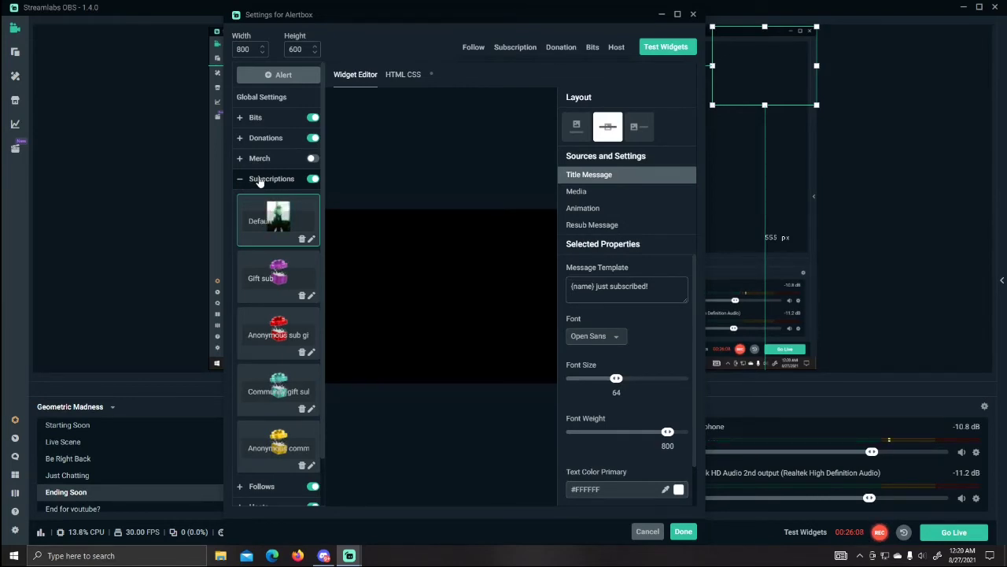
scroll(277, 248, down, 1)
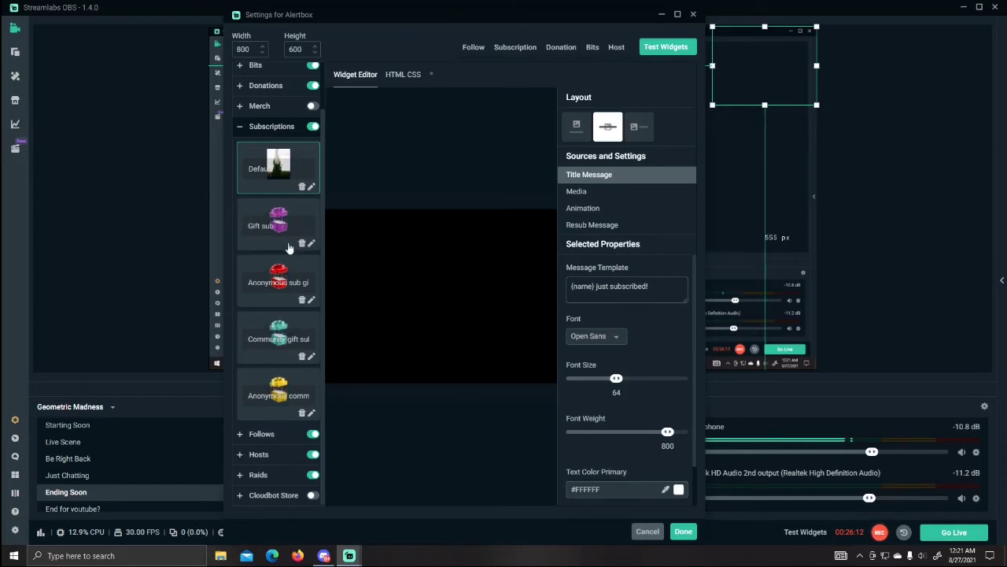
click(263, 127)
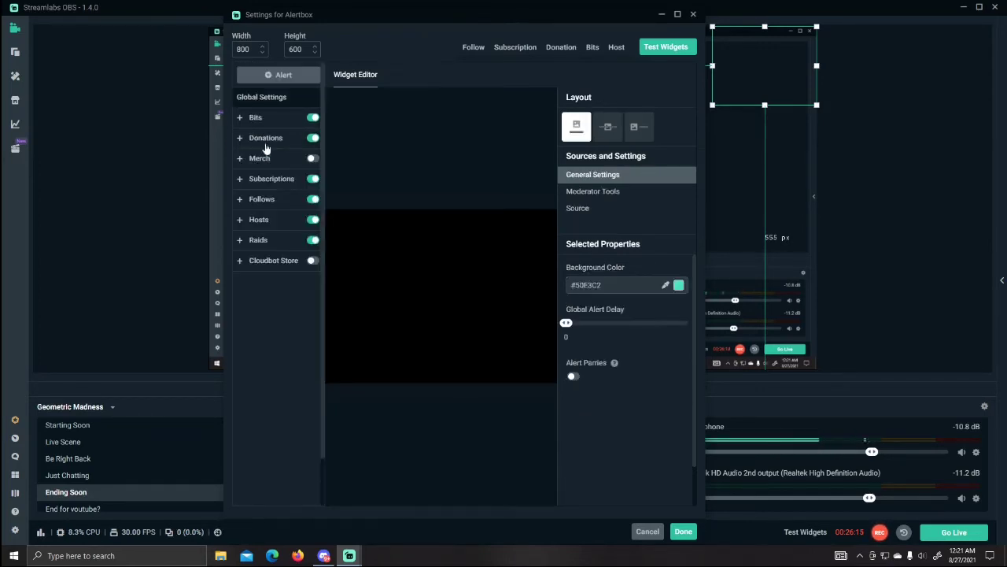
Step: Review the title message settings of the Follows, Hosts and Raids alerts, triggering a test Follow alert along the way
click(262, 199)
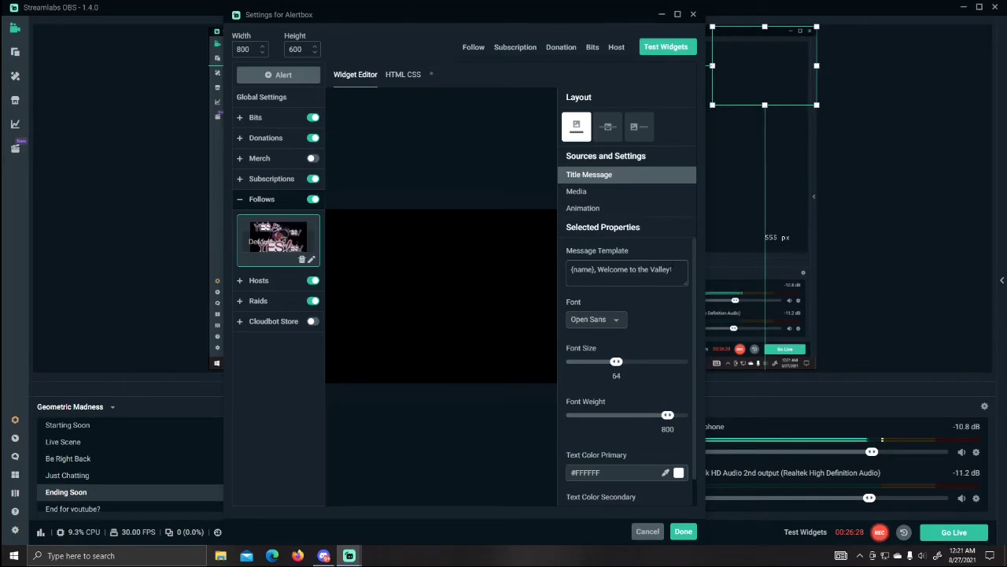
click(474, 48)
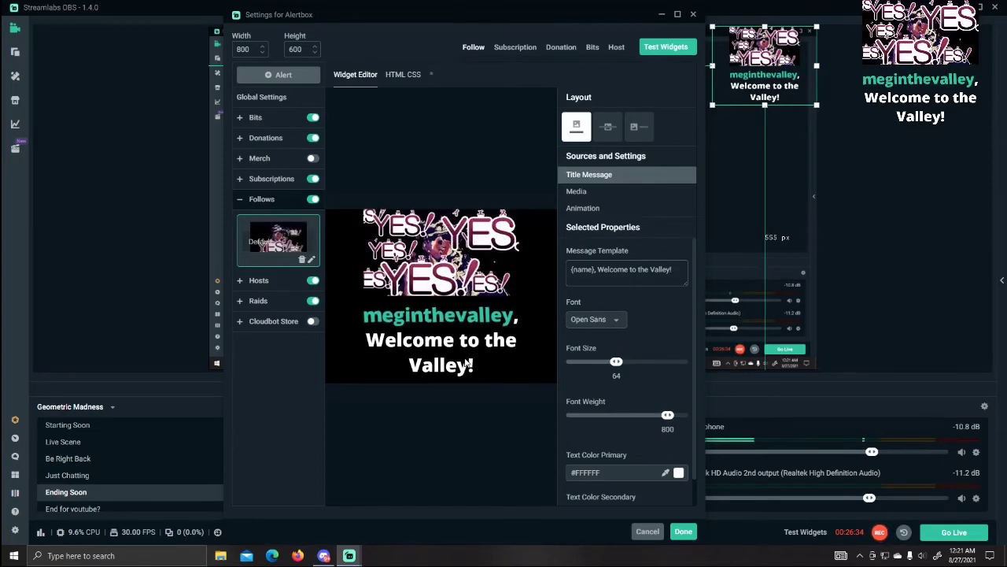
click(259, 280)
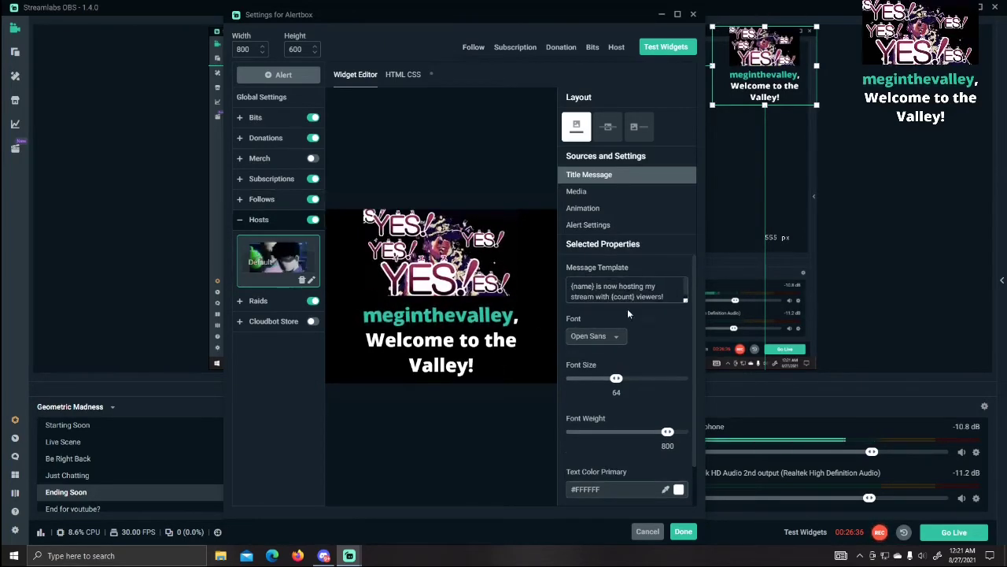
scroll(610, 307, down, 2)
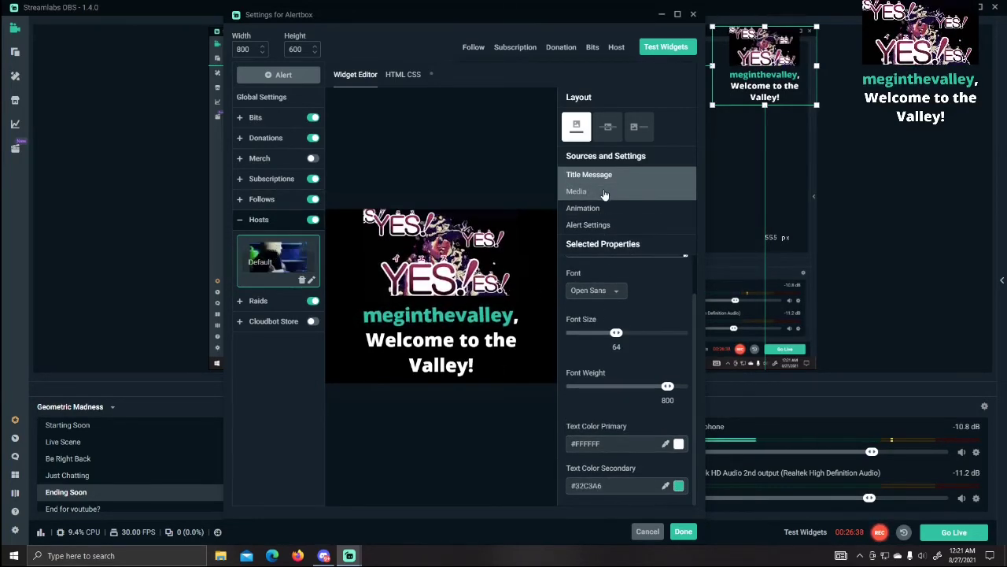
click(260, 301)
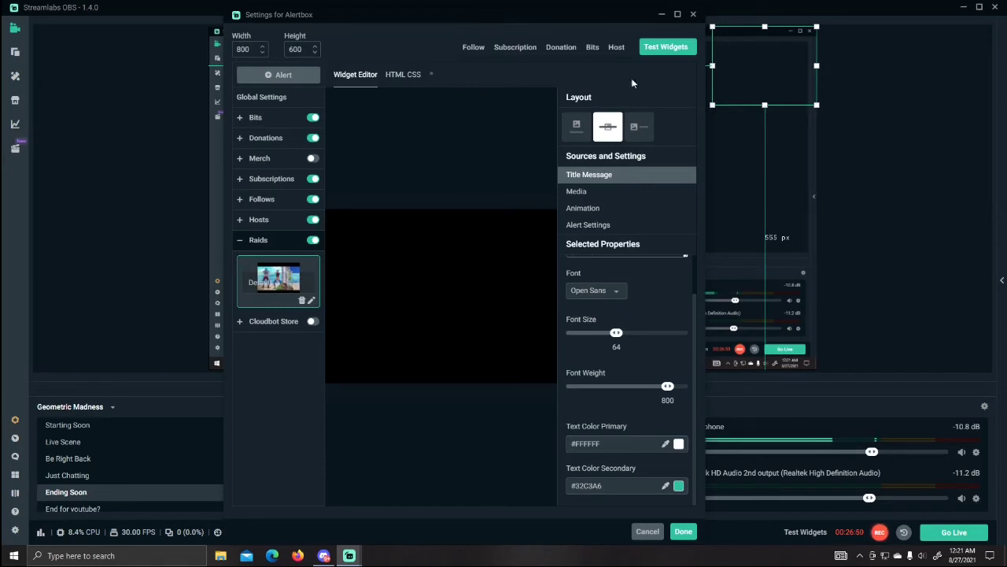
Step: Shrink the Alertbox slightly on the canvas and finish its settings
mouse_move(713, 103)
mouse_down()
mouse_move(729, 92)
mouse_move(716, 103)
mouse_up()
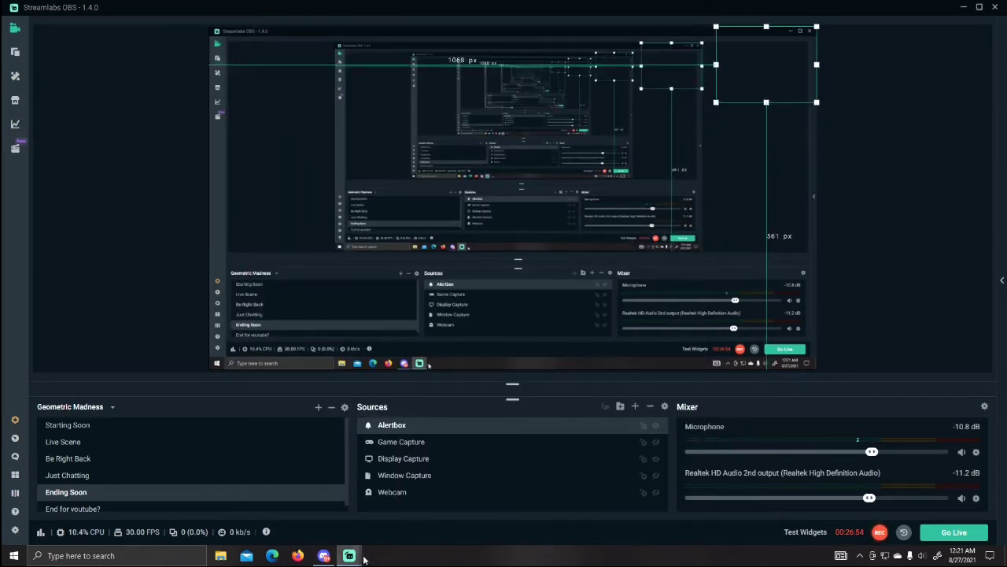
mouse_move(350, 555)
click(402, 507)
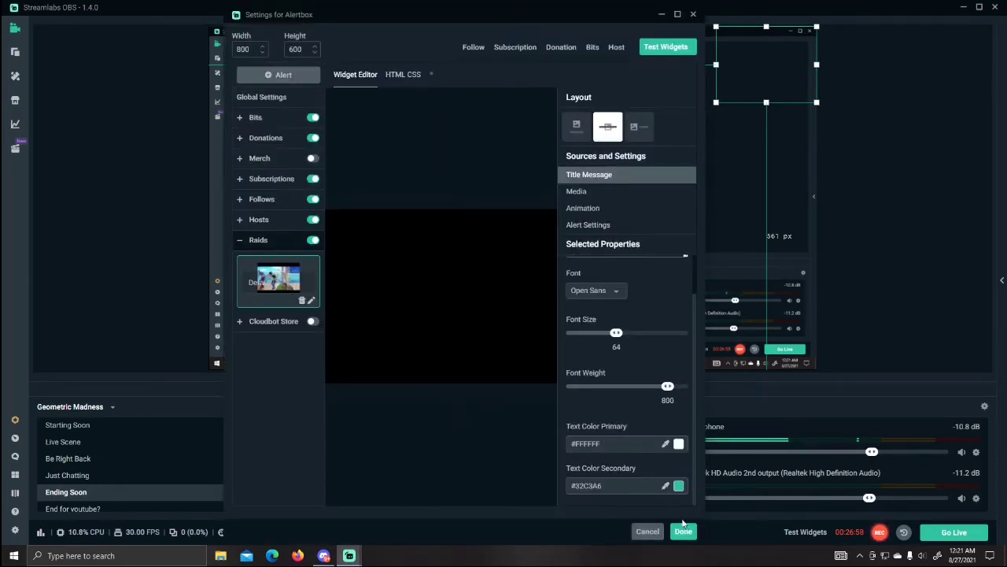
click(681, 531)
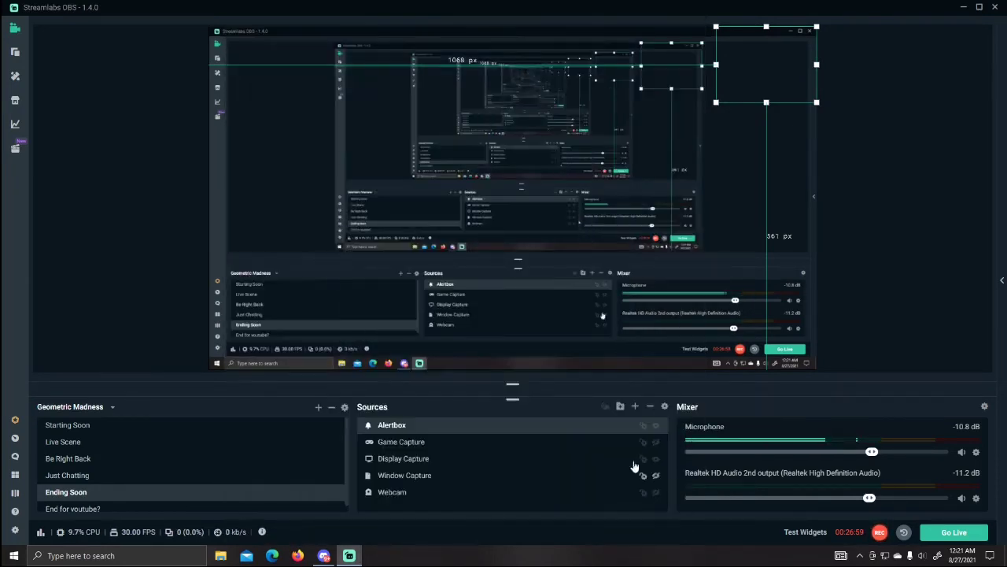
Step: Add the existing Chatbox widget as a source to the Ending Soon scene
click(637, 407)
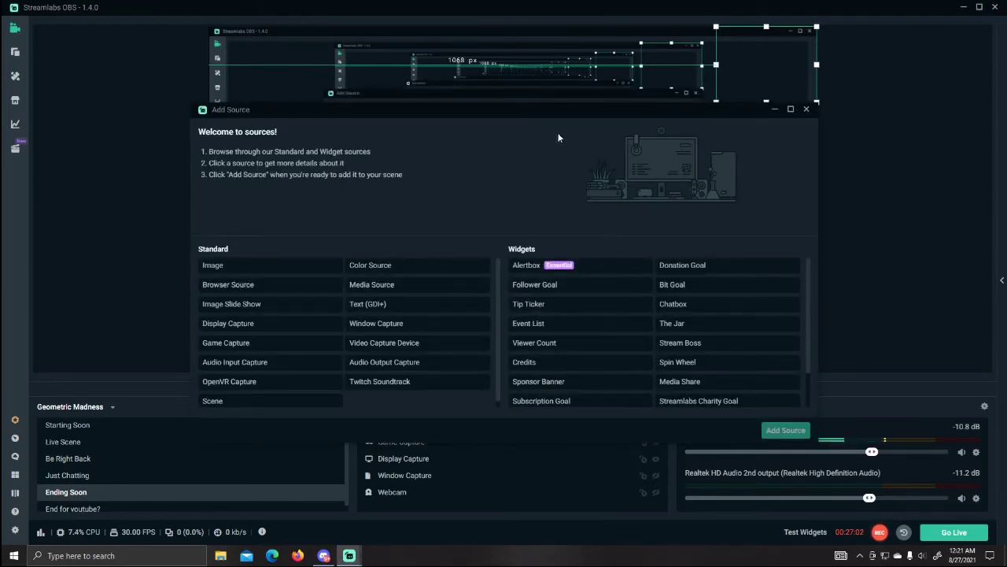
drag(569, 115, 497, 93)
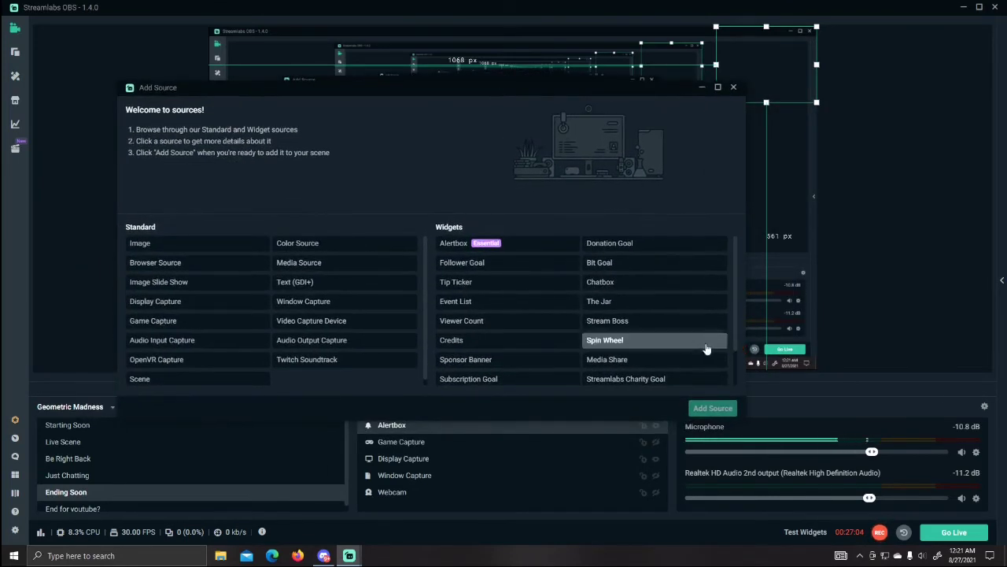
click(653, 281)
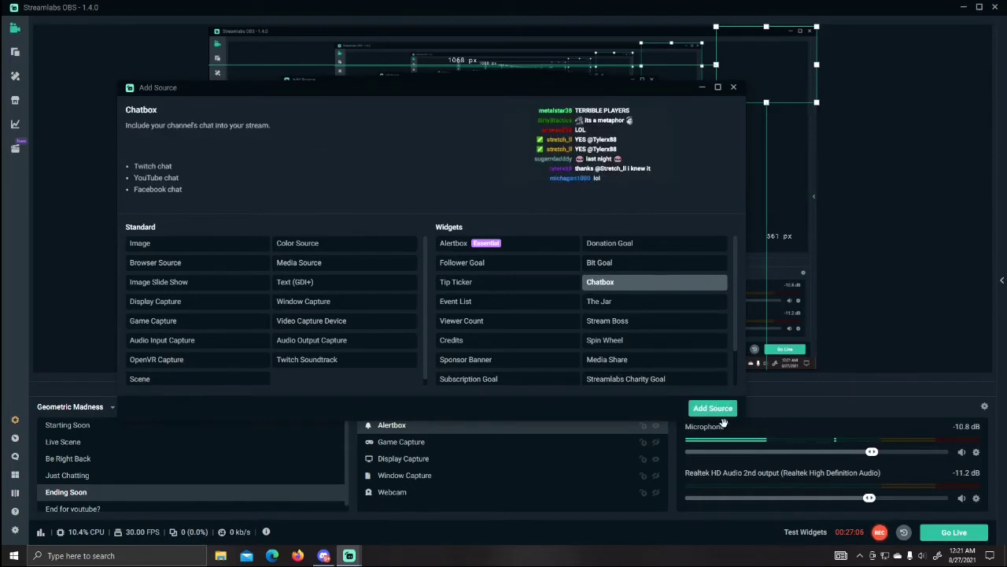
click(712, 409)
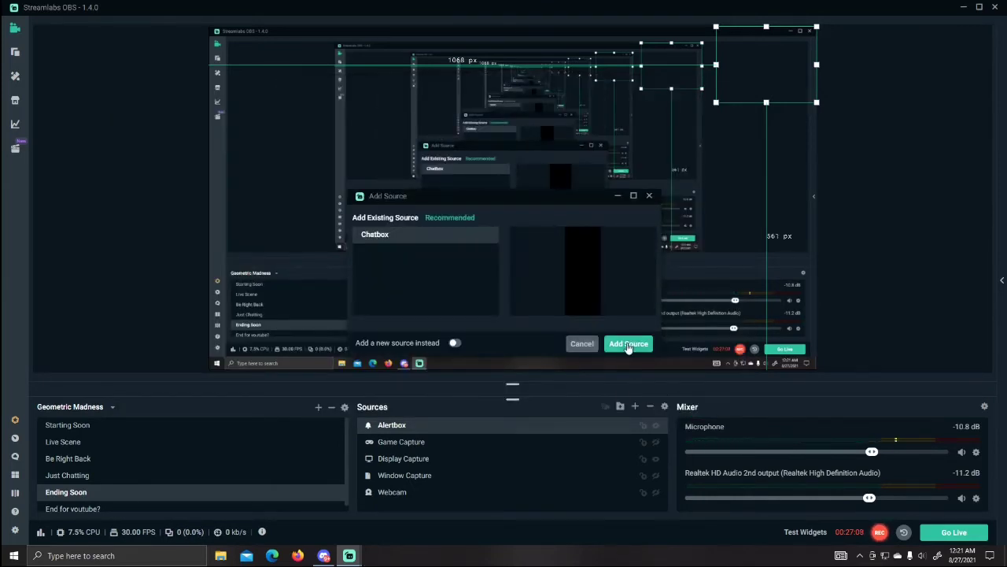
click(627, 345)
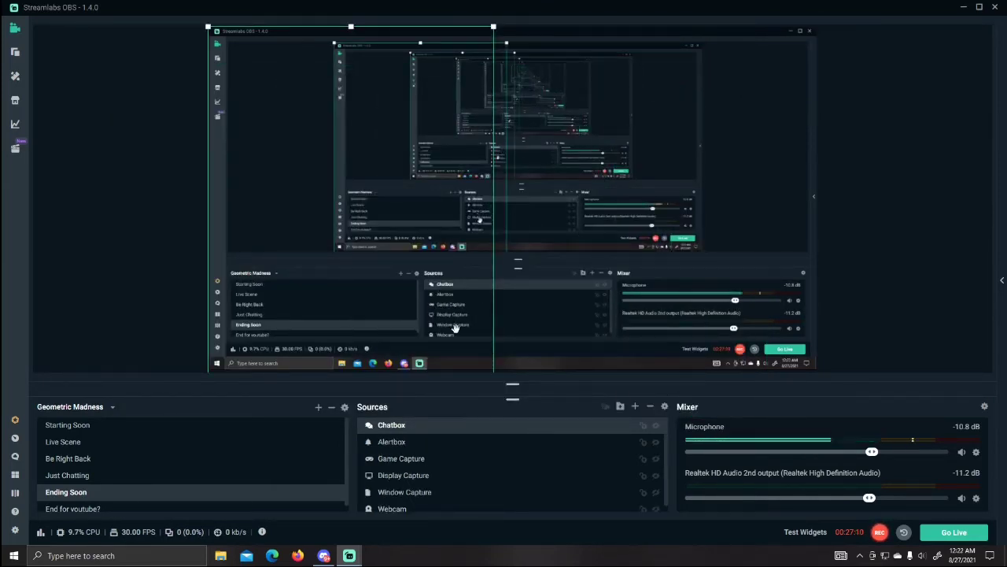
Step: Shrink the Chatbox to a narrow upright box and place it in the canvas's upper-left corner
drag(493, 26, 241, 349)
drag(307, 358, 326, 82)
drag(374, 68, 251, 38)
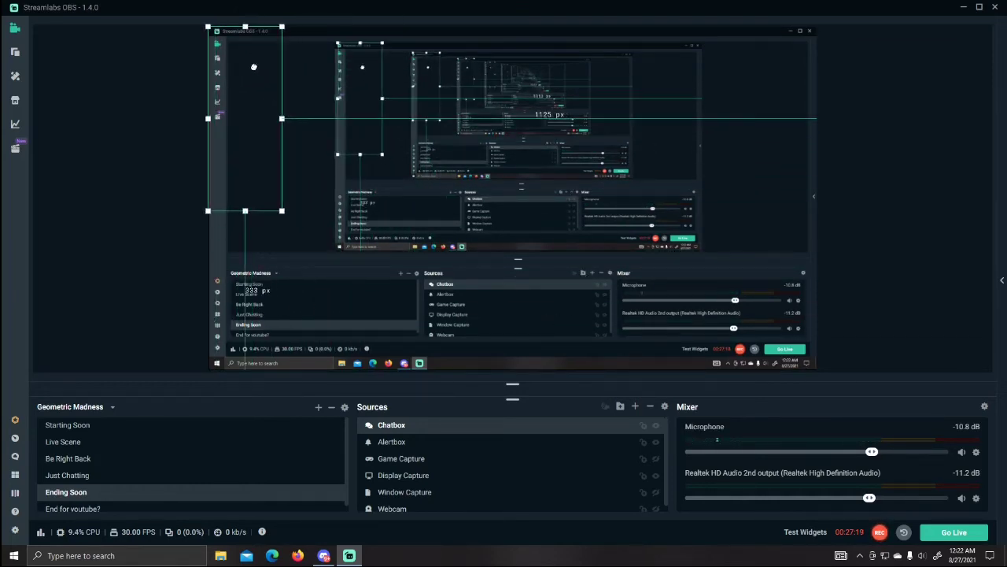
Step: Review the Chatbox's visual settings, then slightly resize its narrow box at the canvas's upper-left corner
right_click(438, 431)
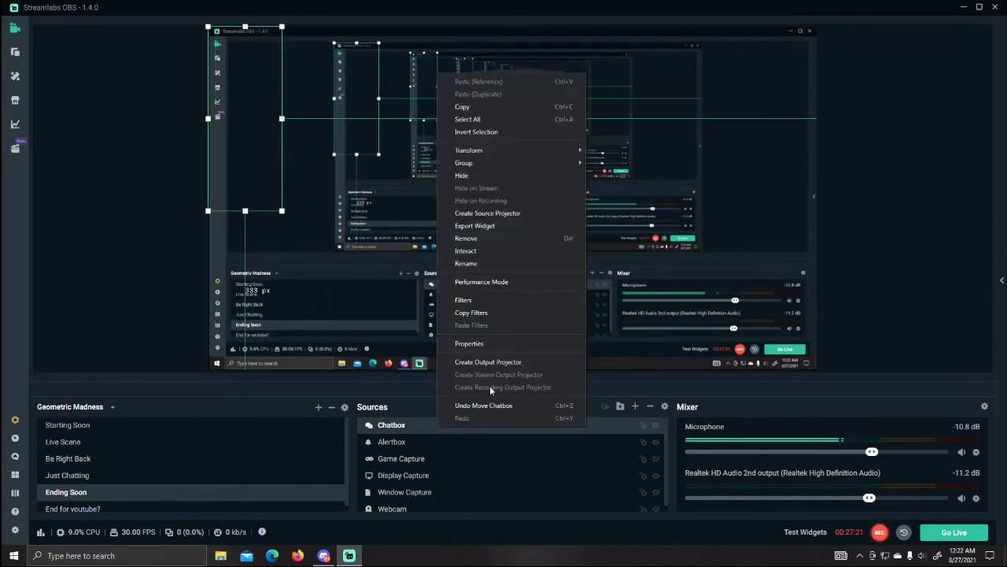
click(494, 344)
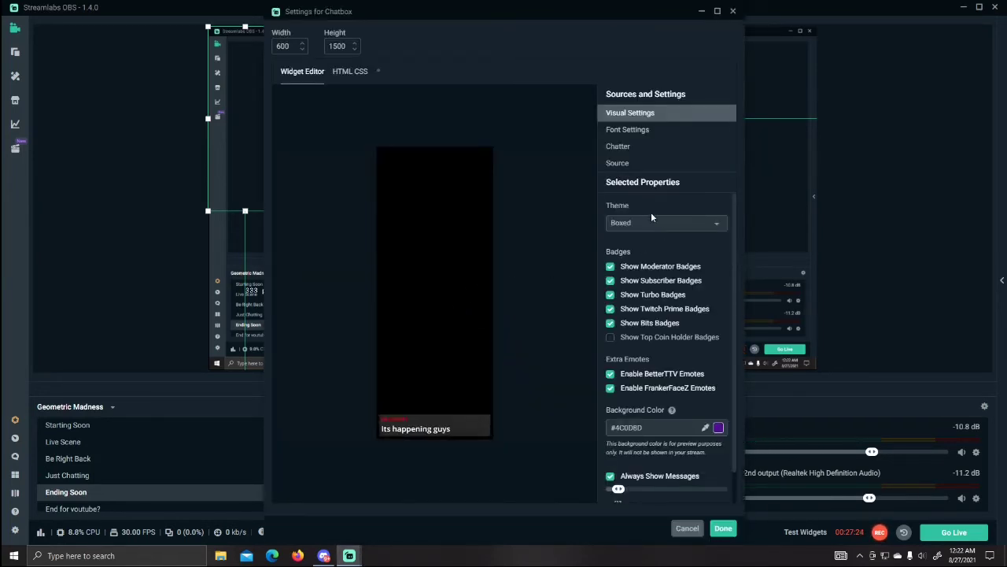
scroll(660, 250, down, 2)
scroll(660, 249, up, 2)
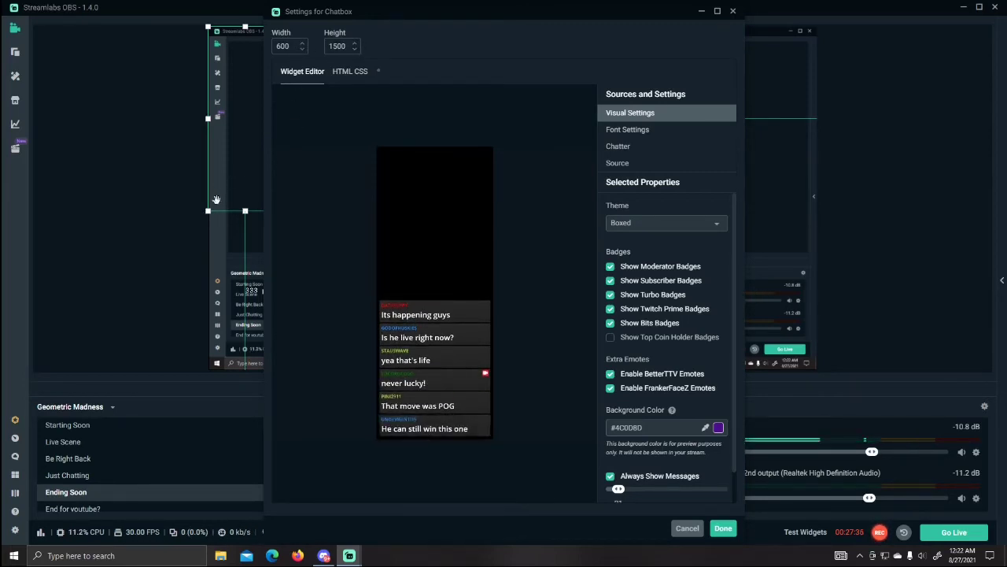
drag(209, 213, 245, 210)
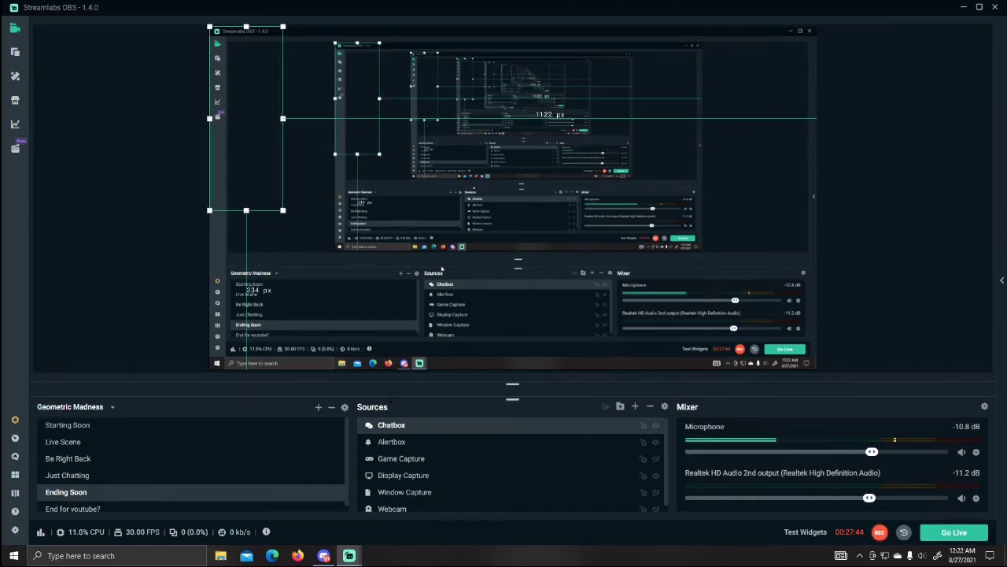
Step: Try the Twitch and Old School themes in the Chatbox's visual settings, and set the theme back to Boxed
right_click(405, 421)
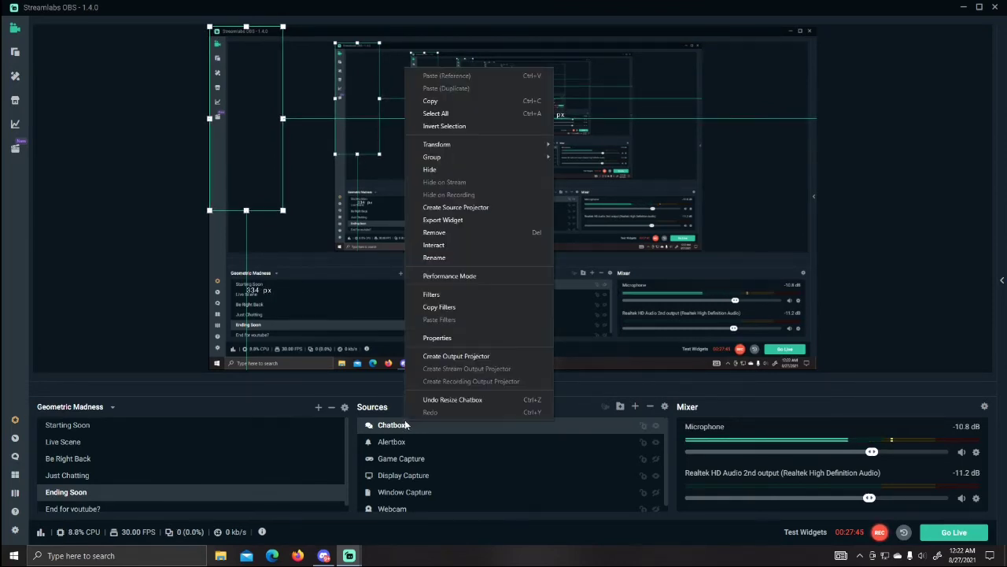
click(454, 337)
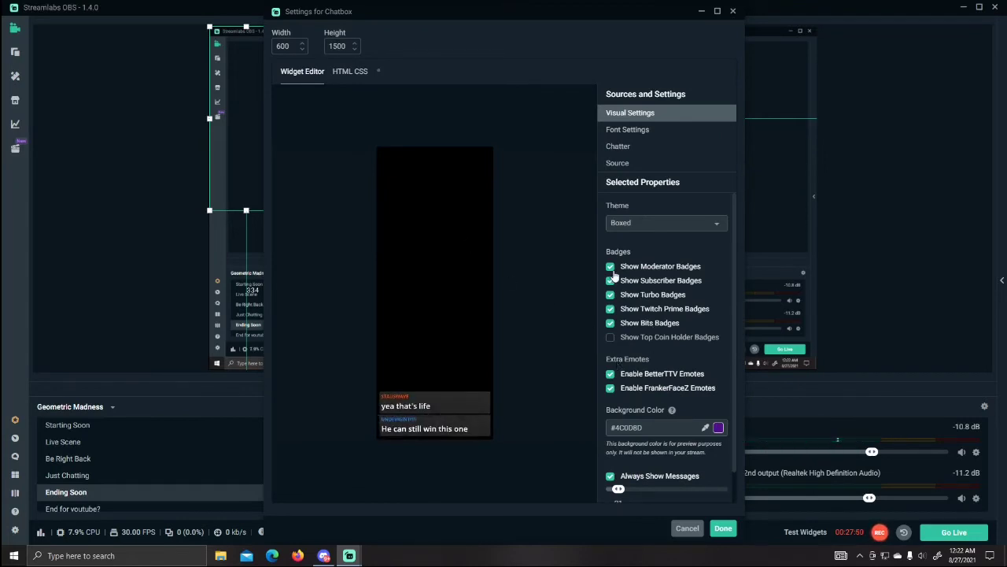
click(703, 225)
click(650, 281)
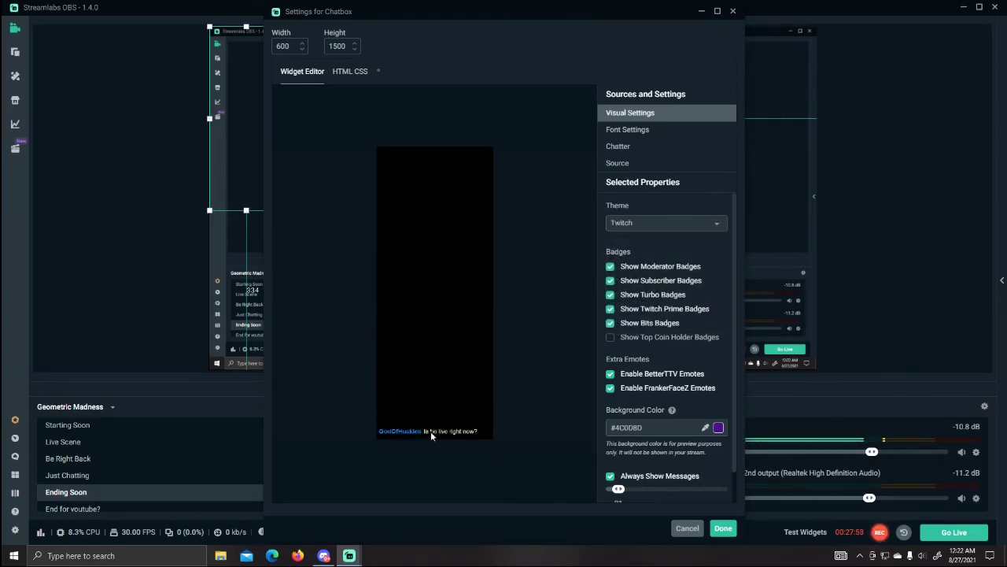
click(700, 224)
click(657, 299)
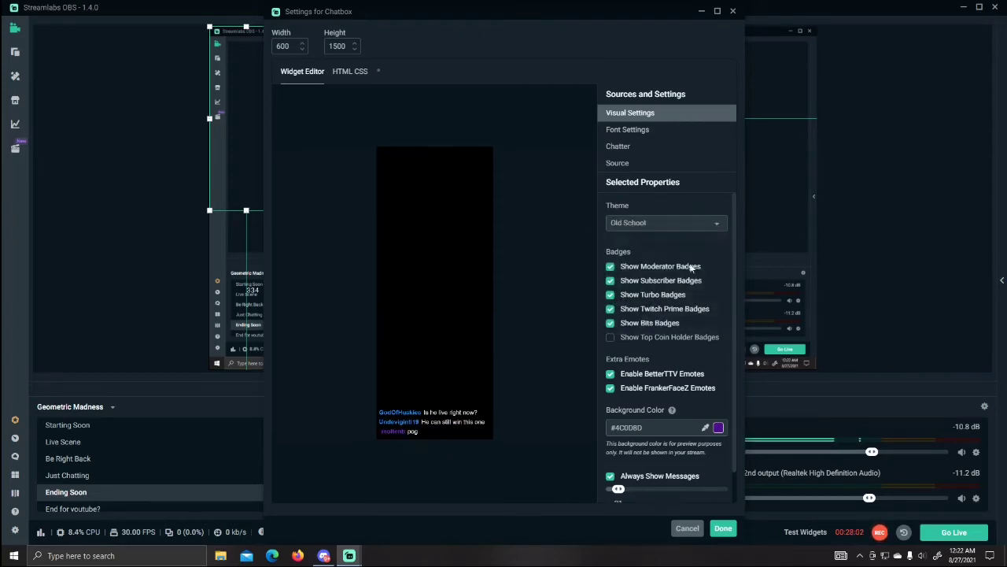
click(712, 224)
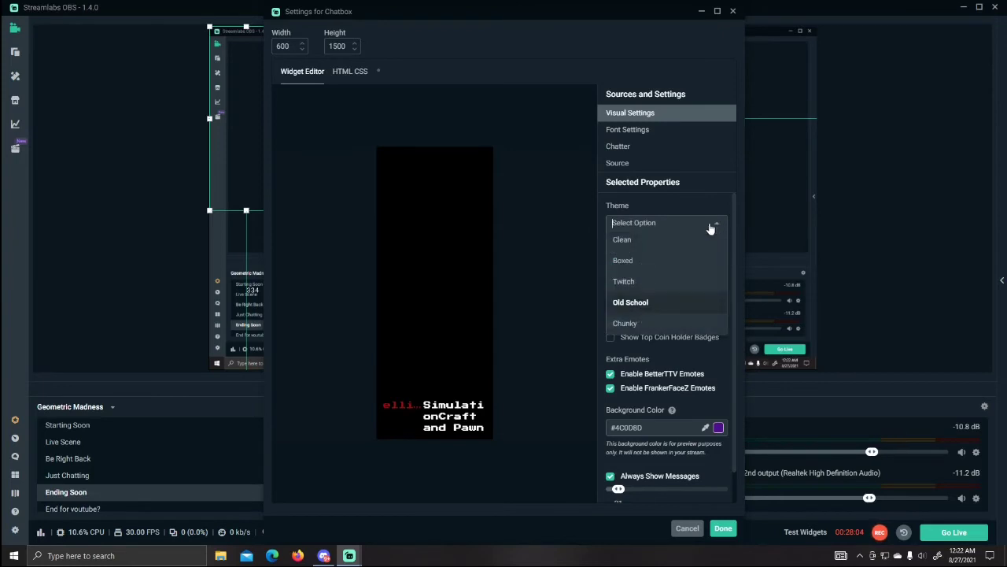
click(654, 260)
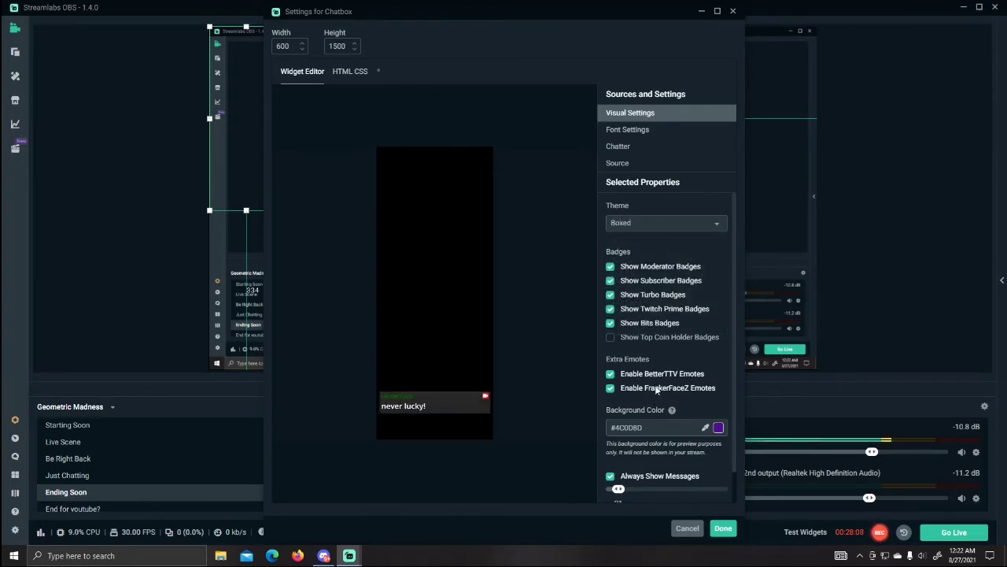
Step: Review the Chatbox's font and chatter settings, and disable Refresh browser when scene becomes active in its source settings
scroll(661, 362, down, 1)
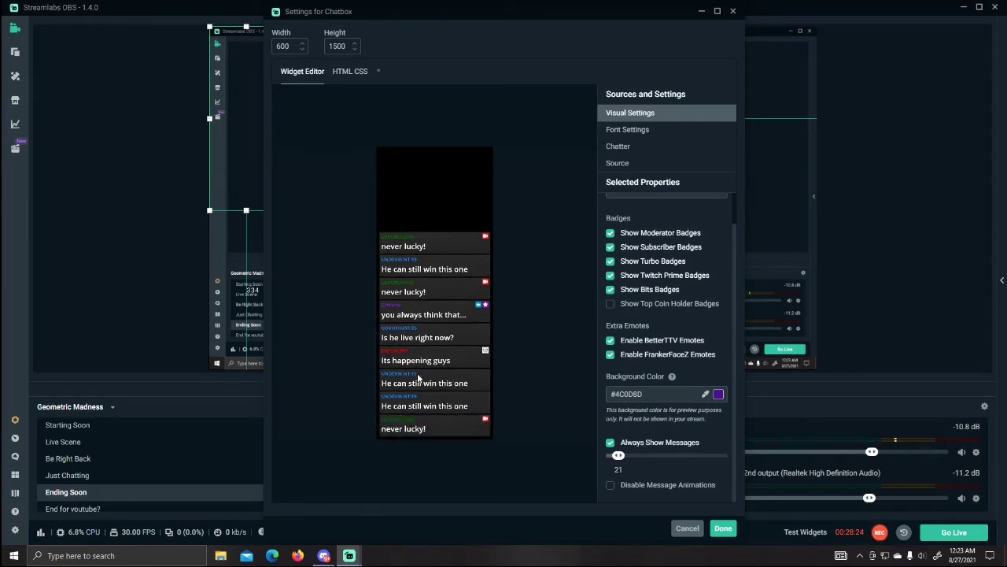
click(622, 130)
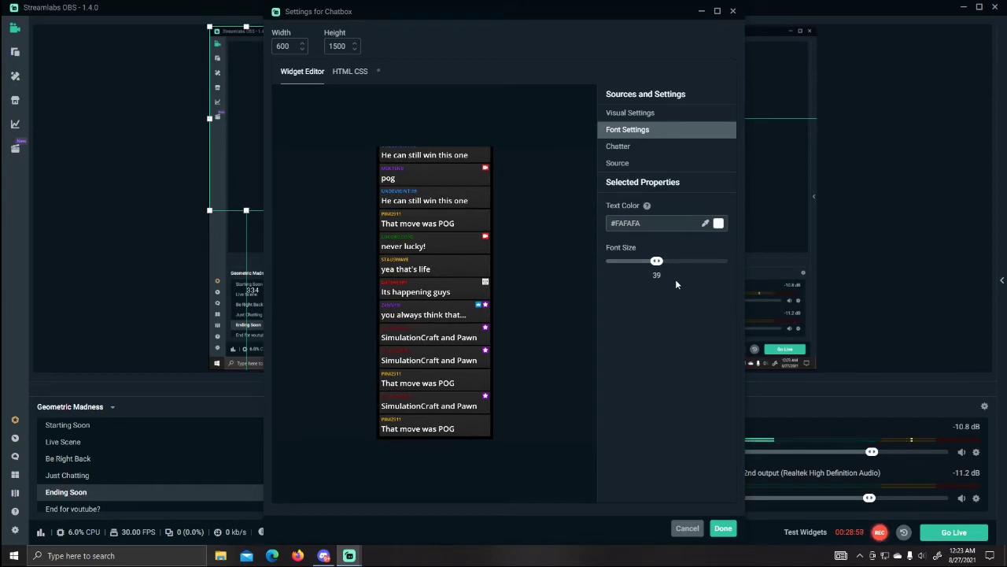
click(670, 148)
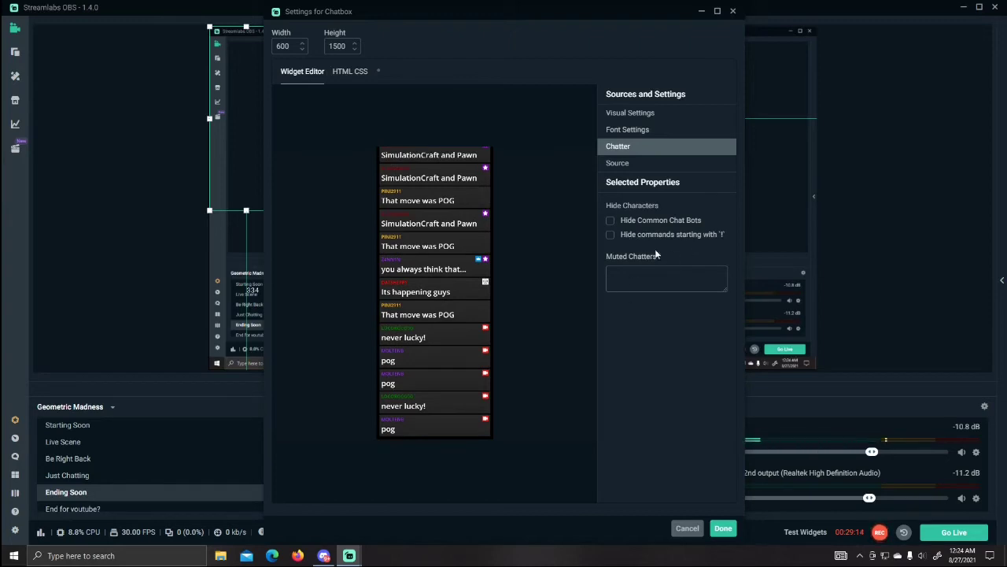
click(622, 164)
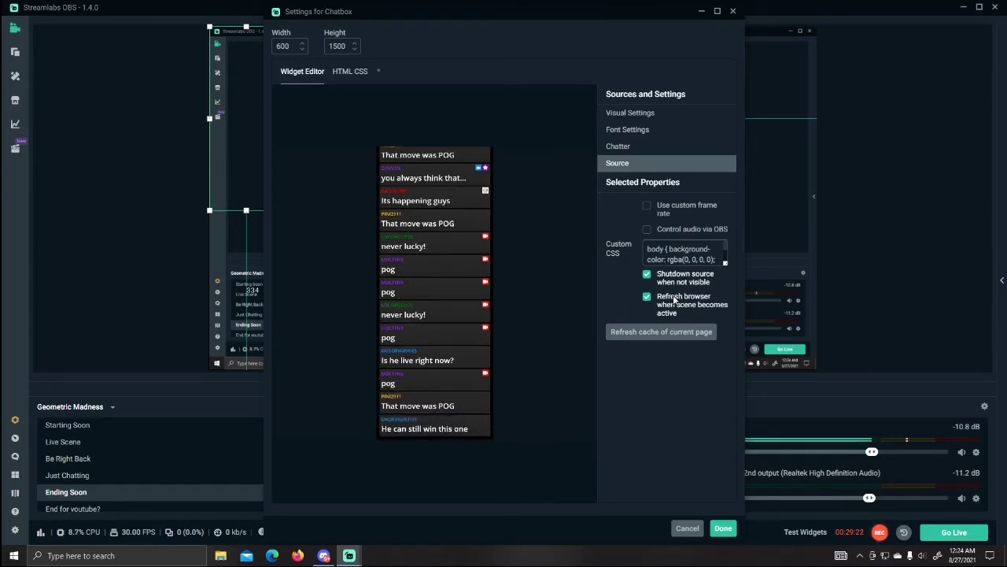
click(647, 298)
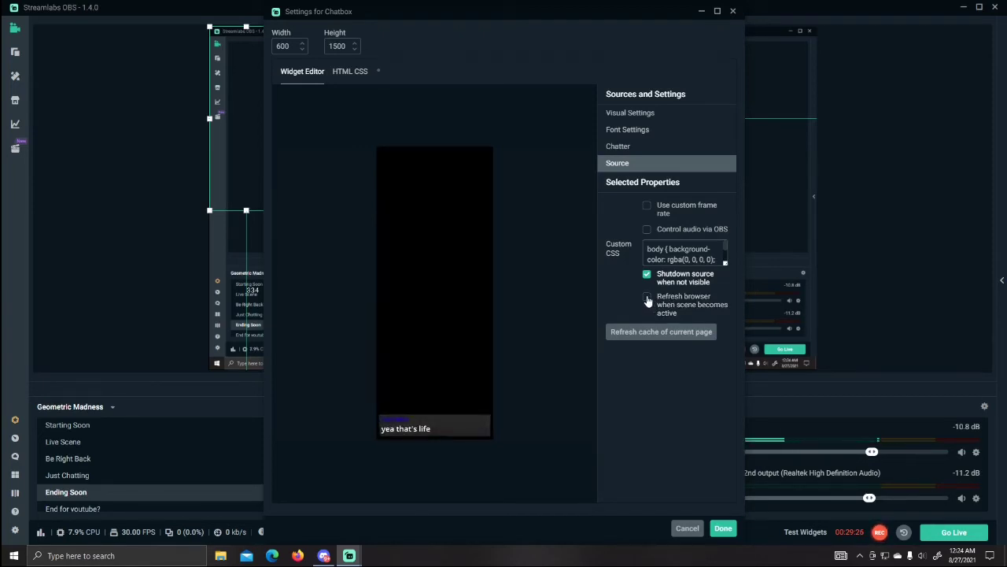
click(718, 528)
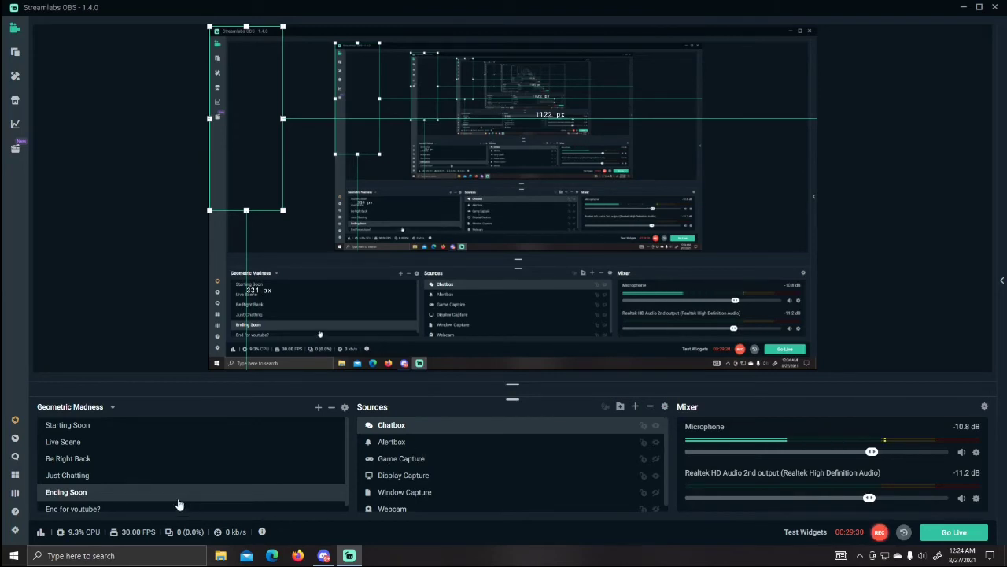
Step: Add the existing Event List widget to the Ending Soon scene and place it in the canvas's lower-right corner
click(636, 407)
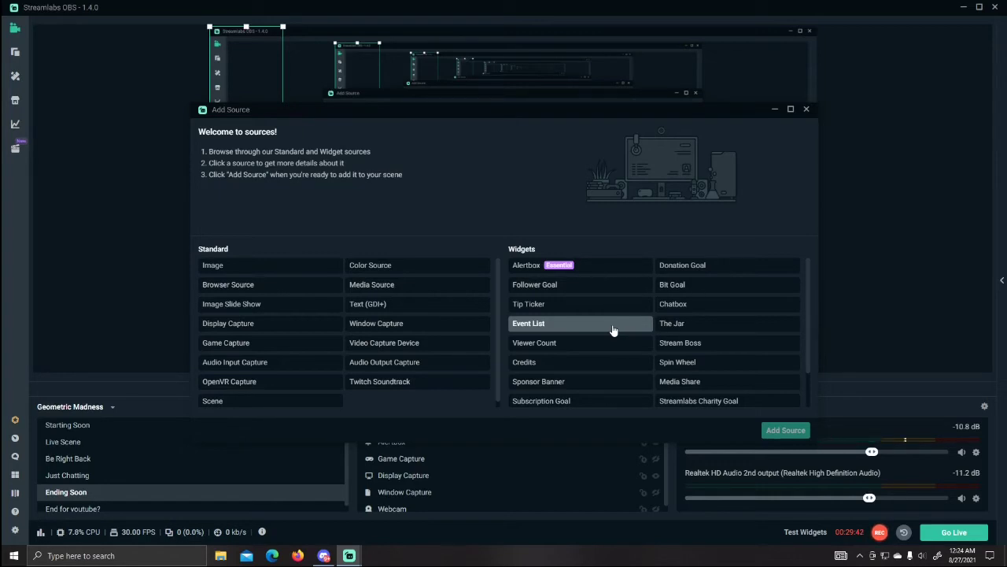
drag(398, 108, 510, 37)
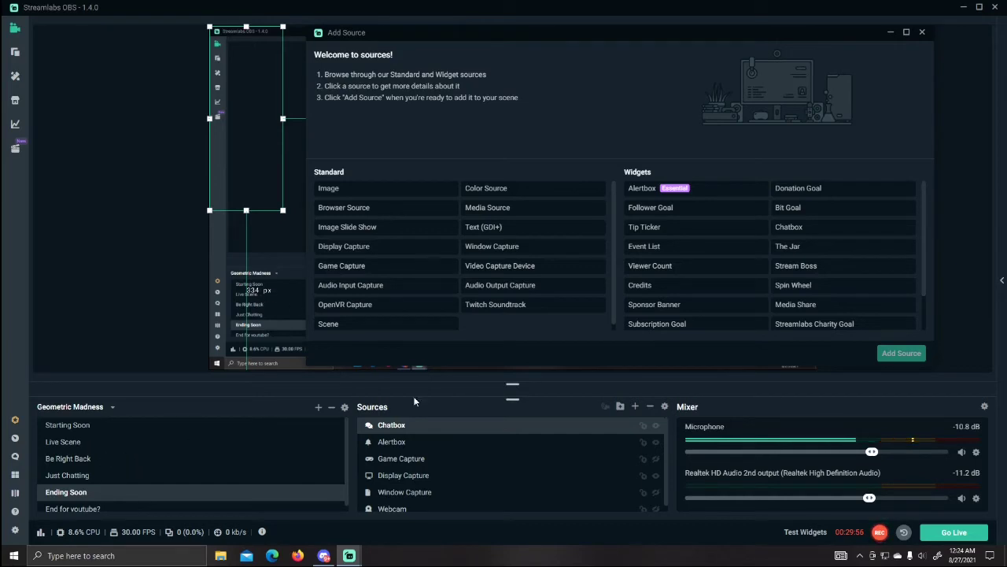
click(669, 253)
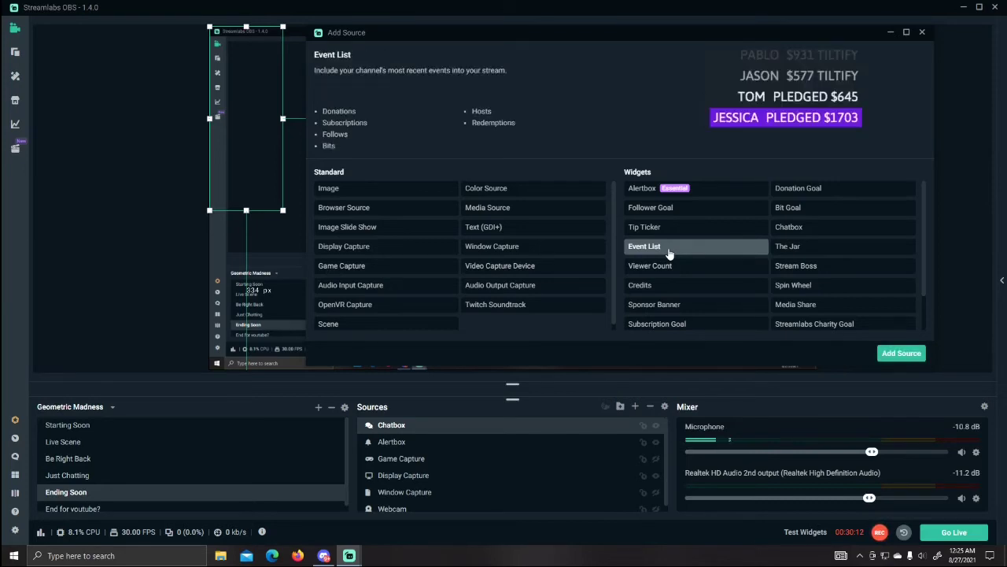
click(901, 354)
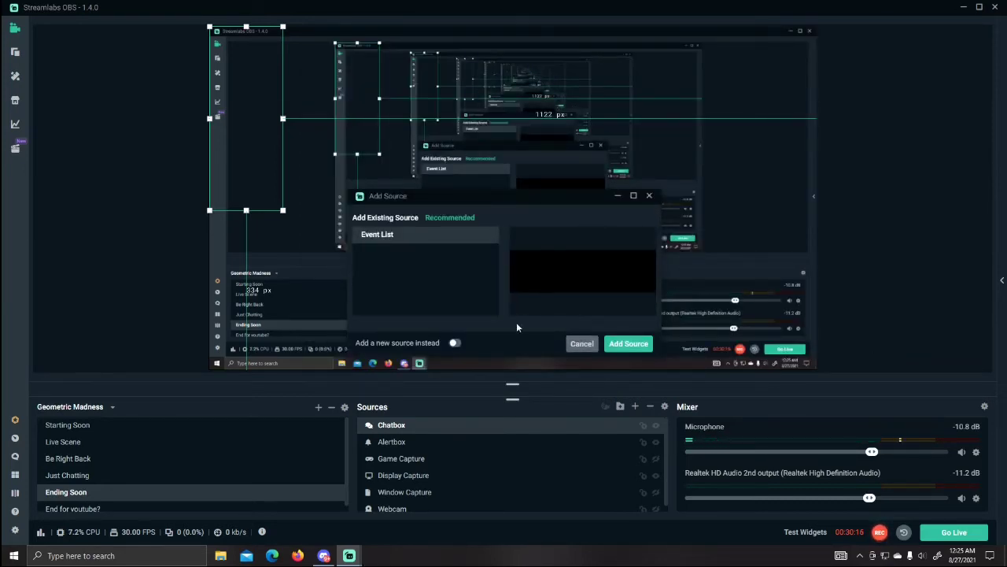
click(627, 343)
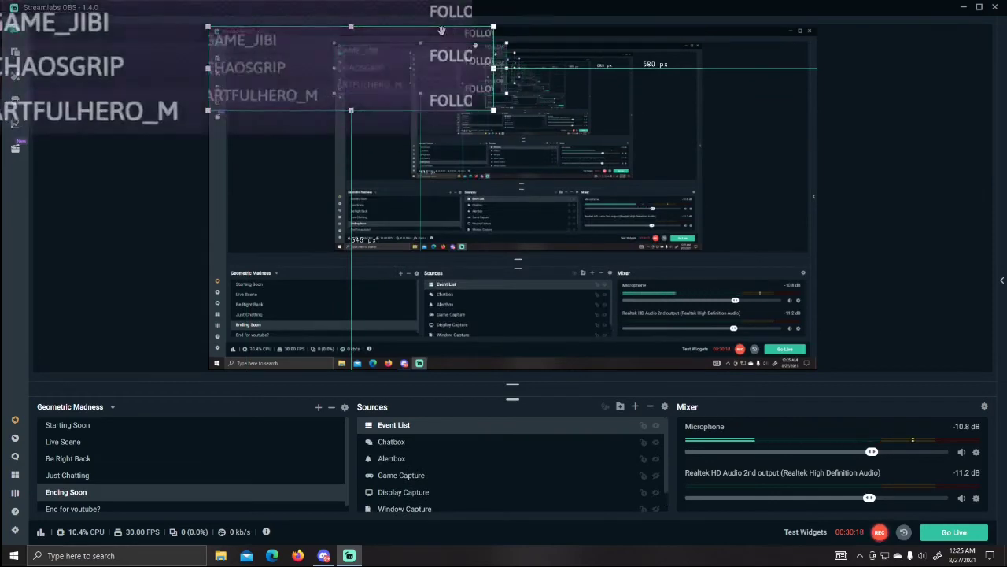
drag(418, 46, 747, 302)
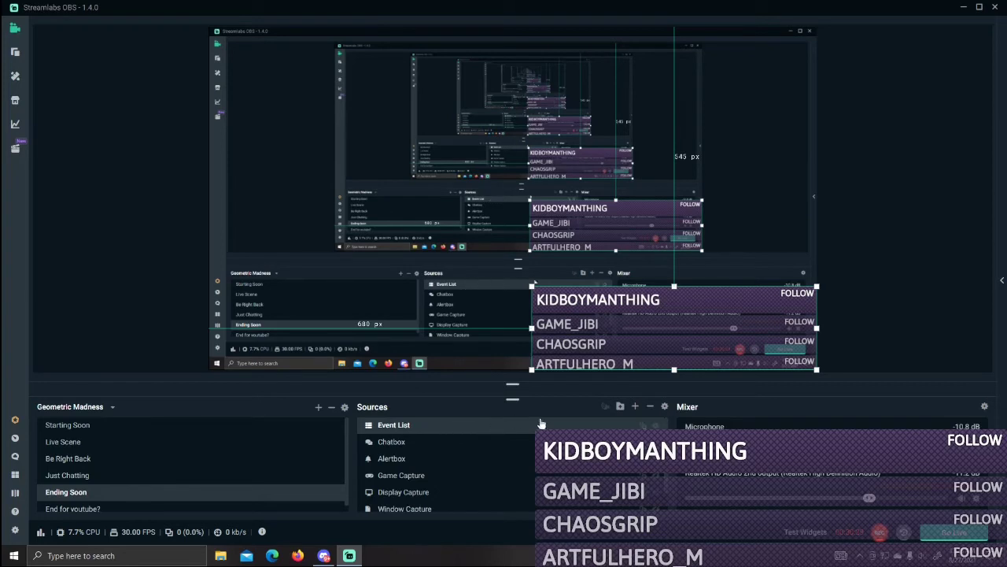
Step: Hide the Event List source and review its event, font, visual and source settings
click(656, 425)
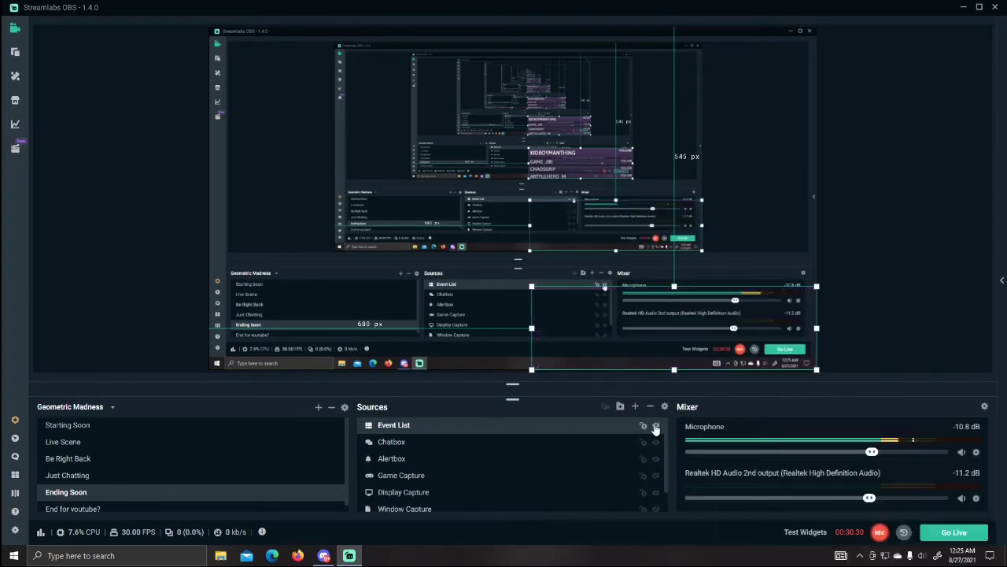
right_click(531, 424)
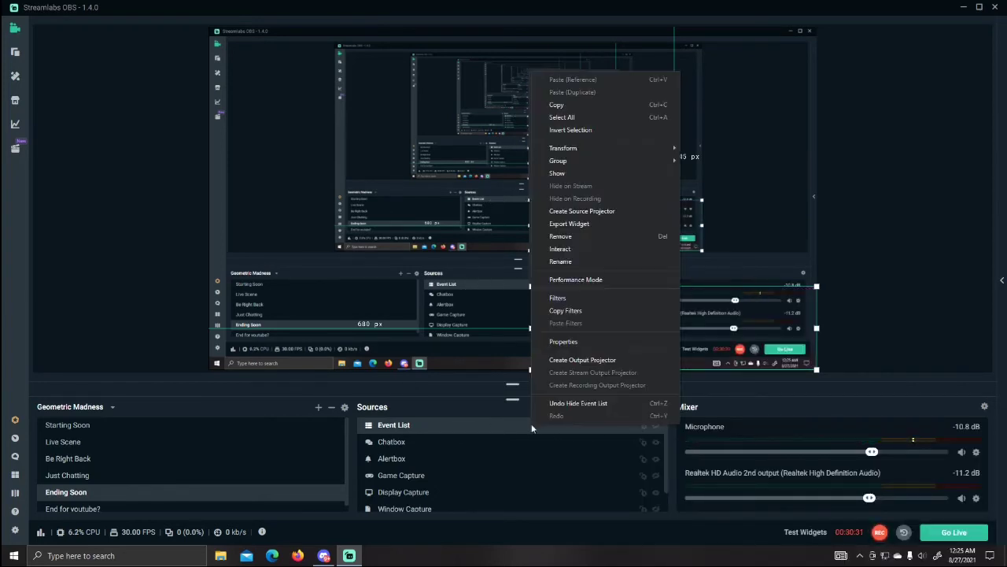
click(584, 341)
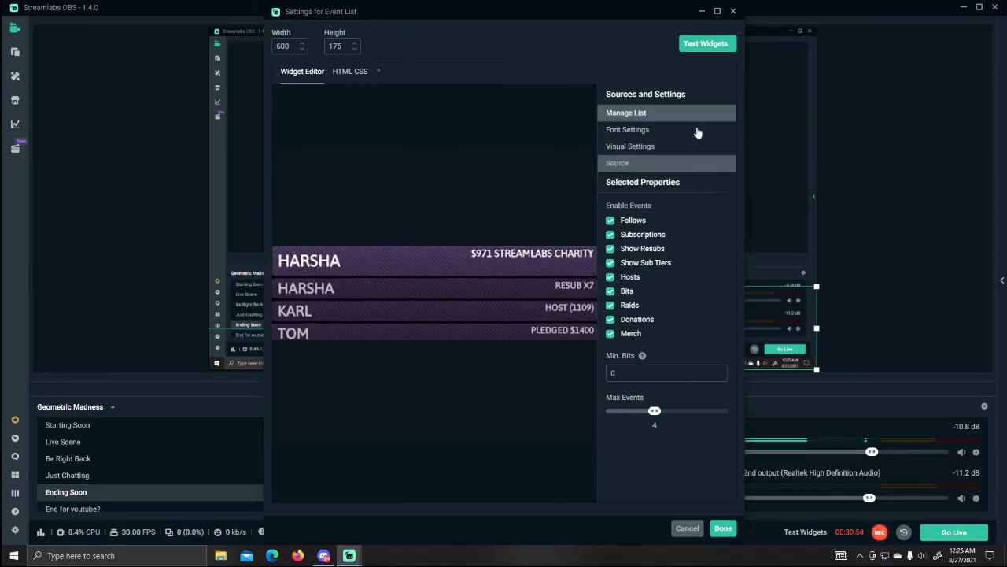
click(665, 131)
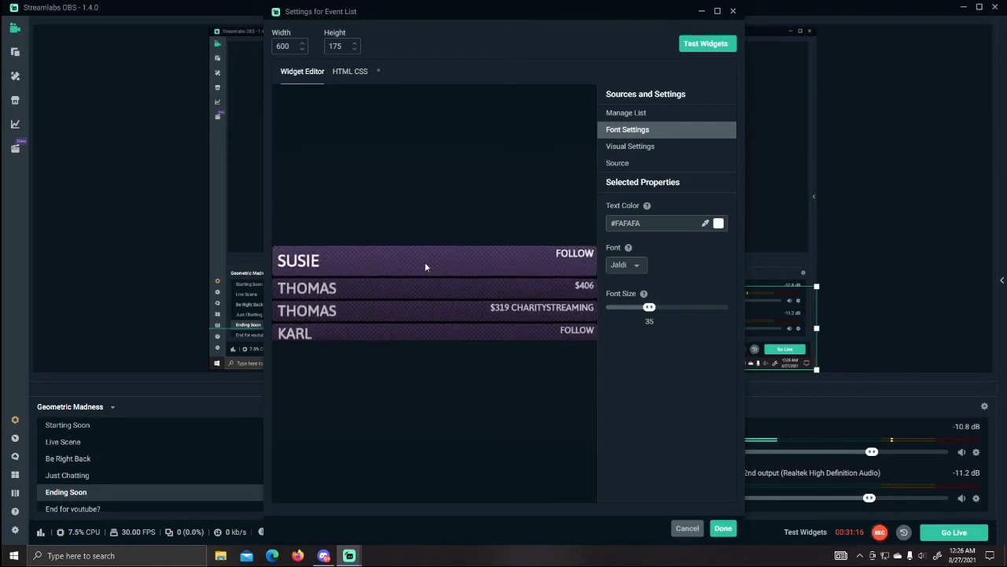
click(642, 147)
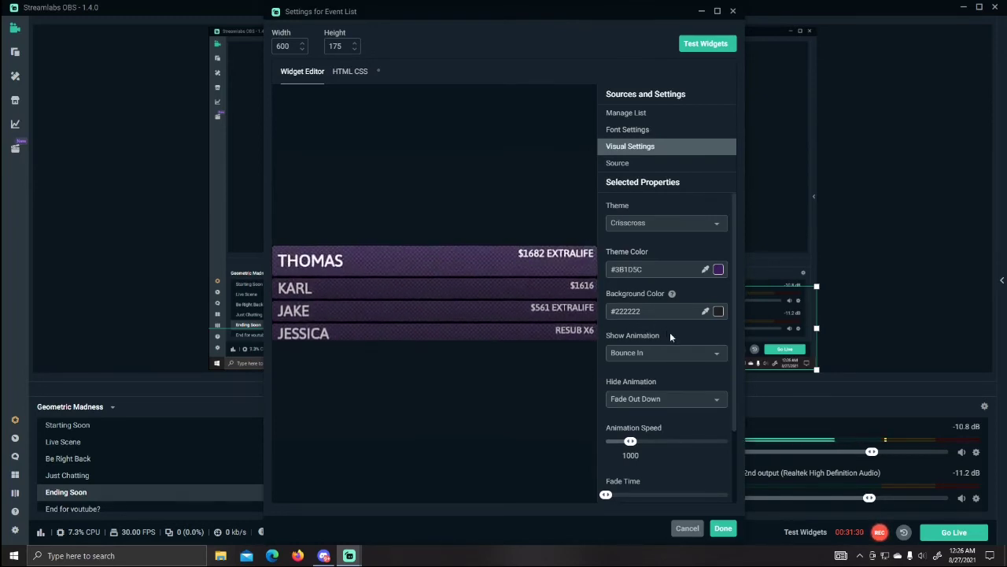
scroll(673, 335, down, 1)
scroll(677, 338, down, 1)
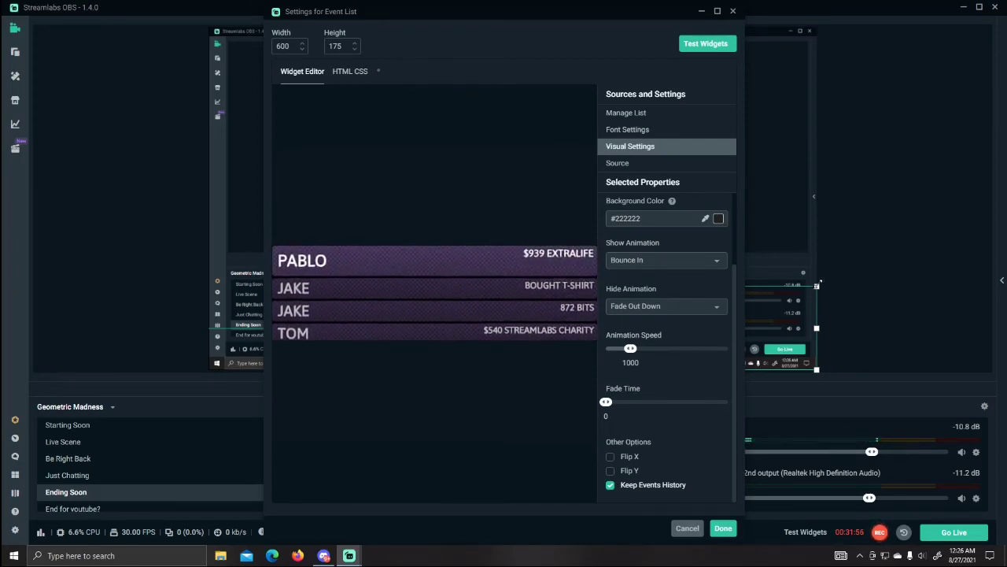
click(652, 165)
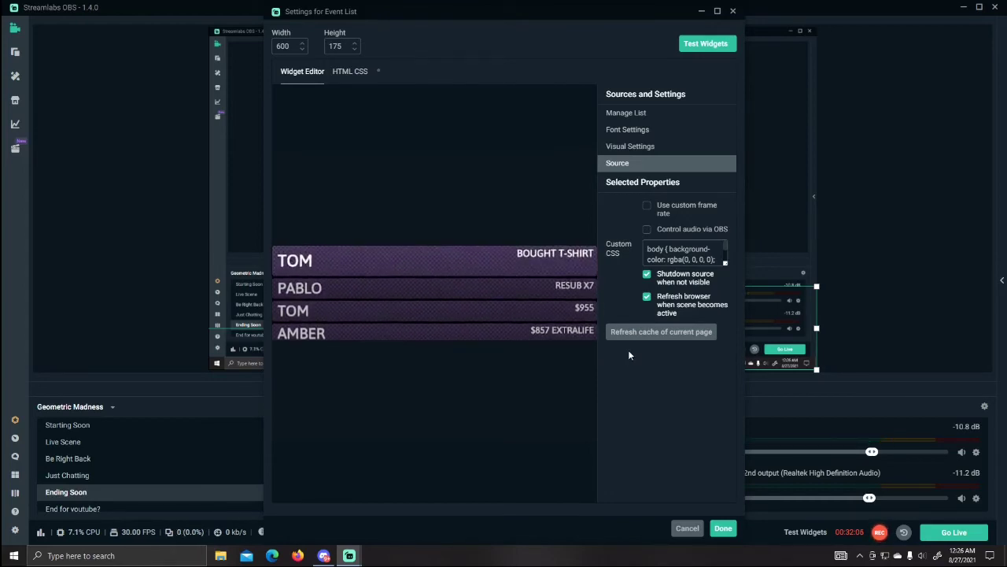
click(719, 529)
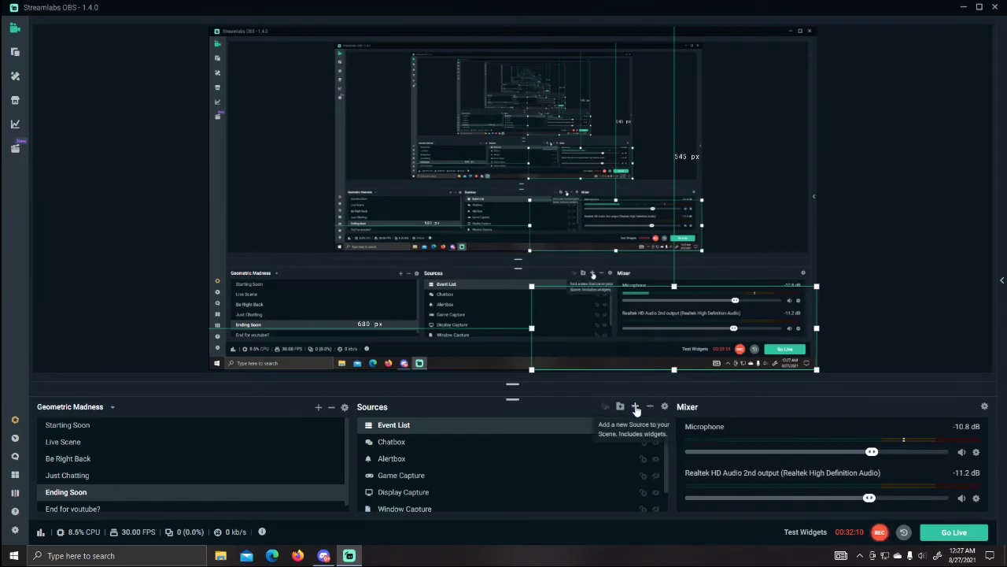
Step: Browse the available widgets and read the descriptions of Donation Goal, Bit Goal, Tip Ticker, Chatbox, The Jar and Viewer Count
click(636, 406)
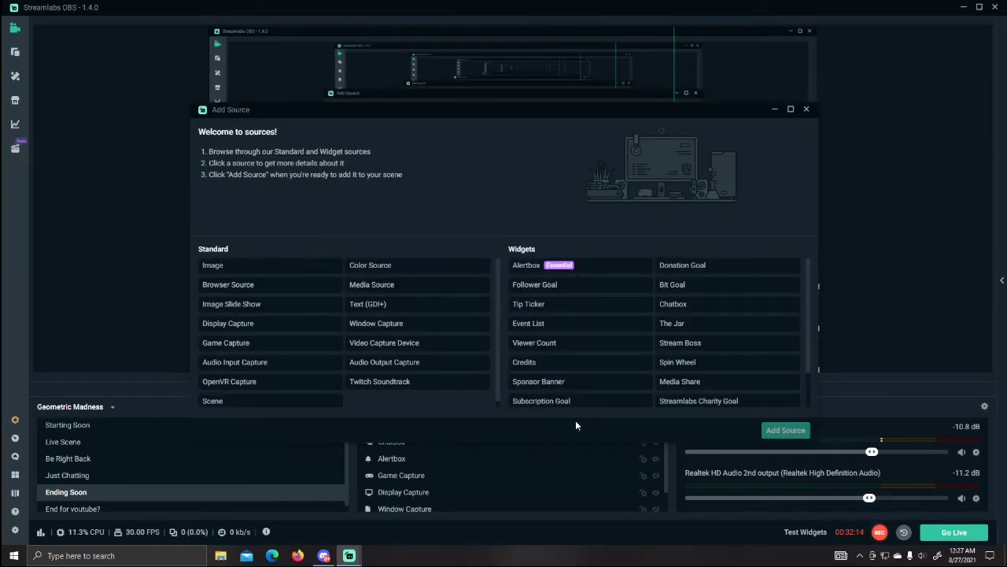
scroll(647, 354, down, 2)
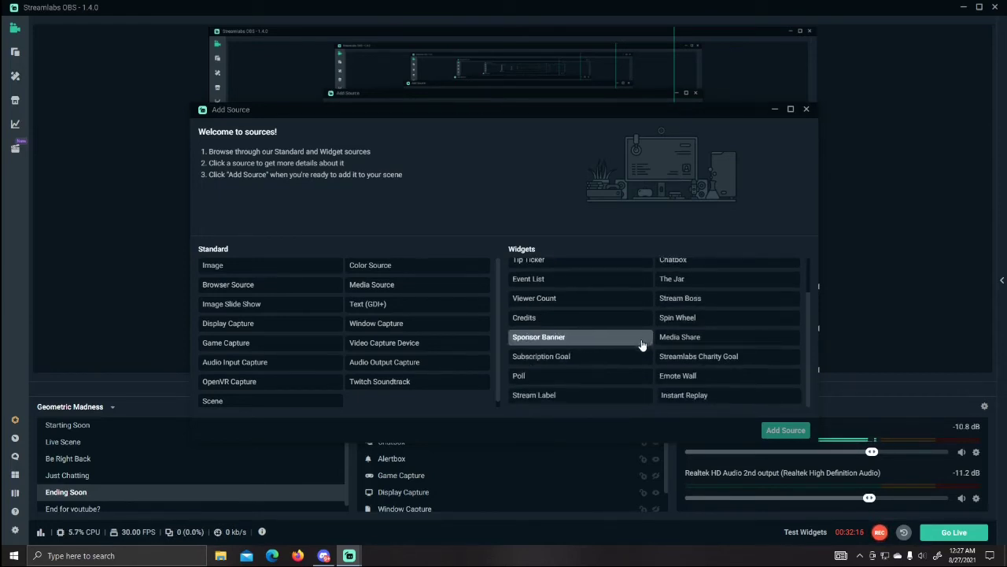
scroll(647, 368, up, 2)
scroll(642, 376, down, 2)
scroll(641, 378, up, 2)
click(696, 268)
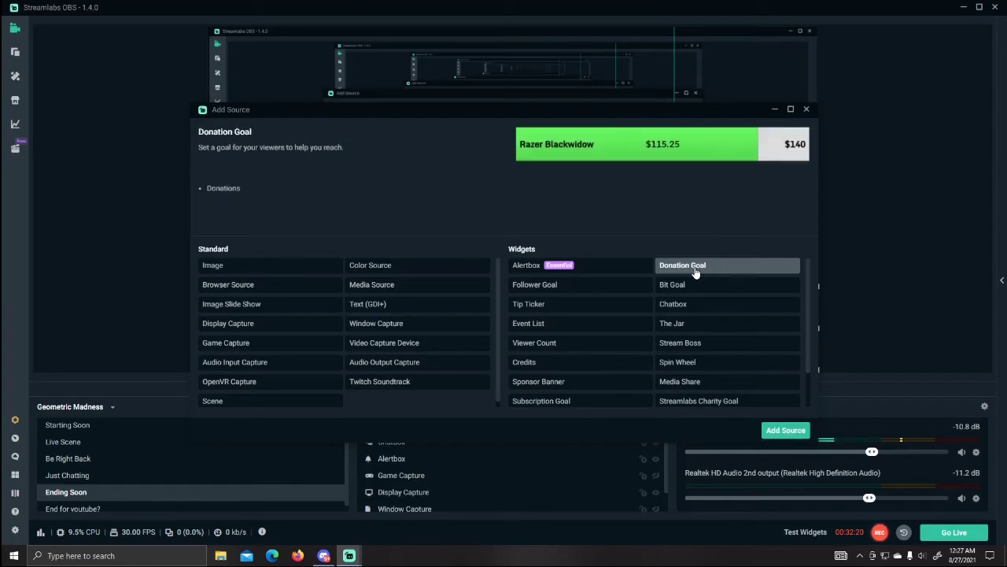
click(685, 288)
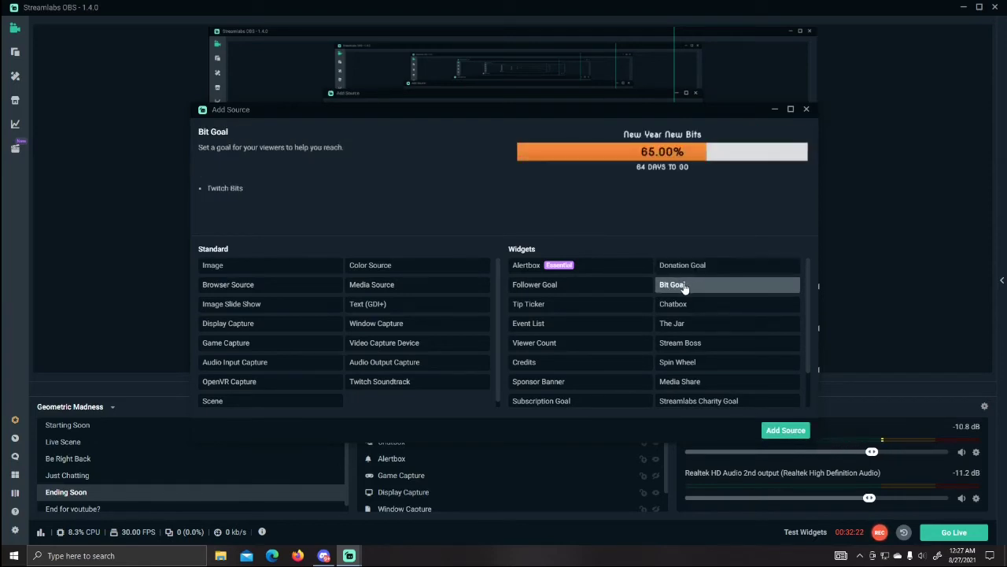
click(625, 305)
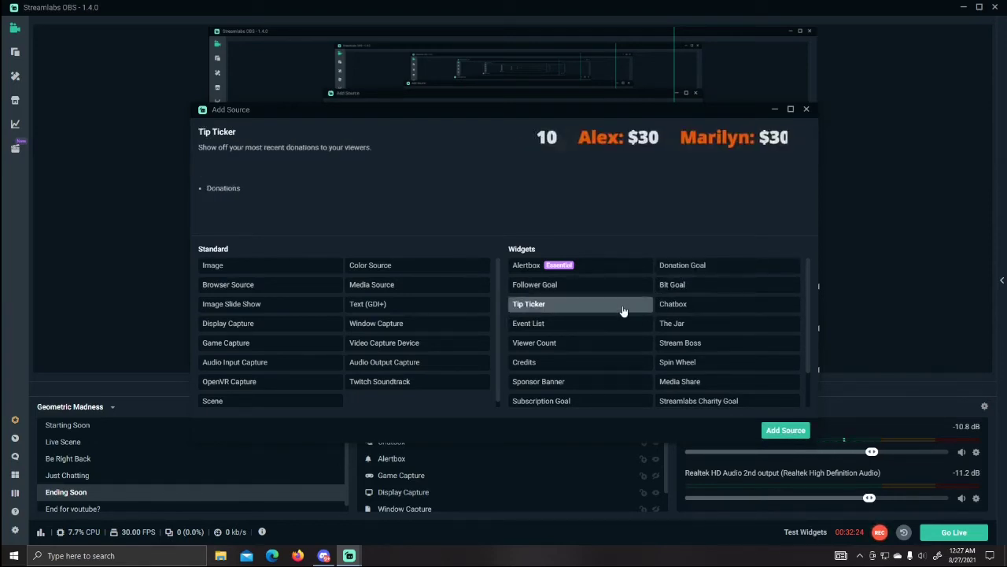
click(685, 305)
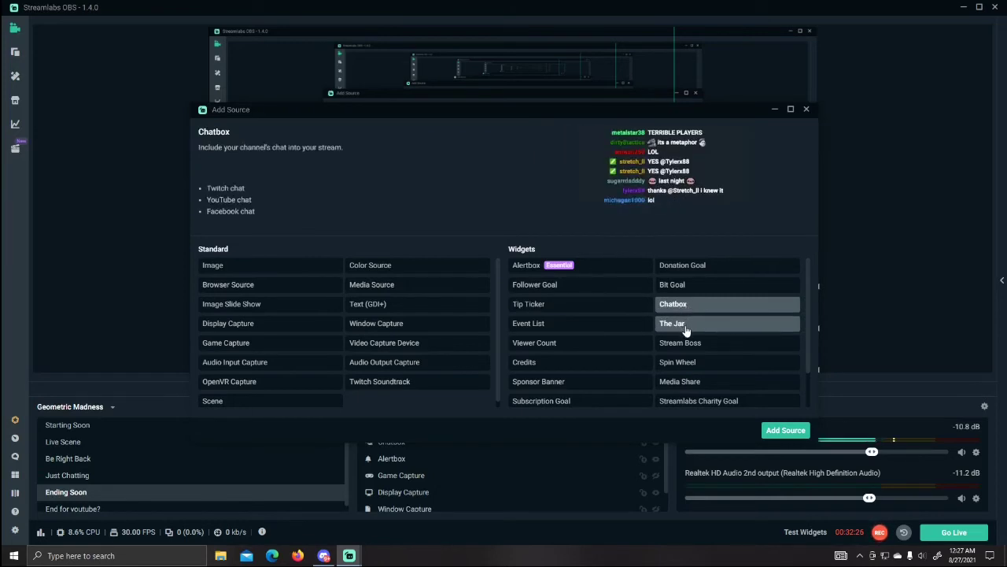
click(685, 329)
click(612, 347)
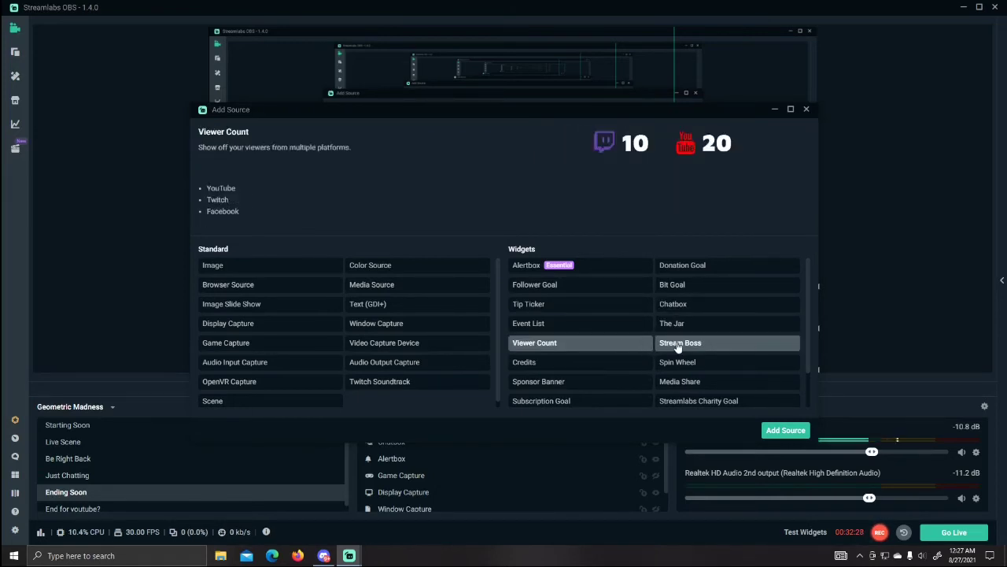
Step: Read the descriptions of the Event List, Chatbox, Alertbox, Viewer Count, Stream Boss, Credits and Spin Wheel widgets
click(586, 329)
click(690, 306)
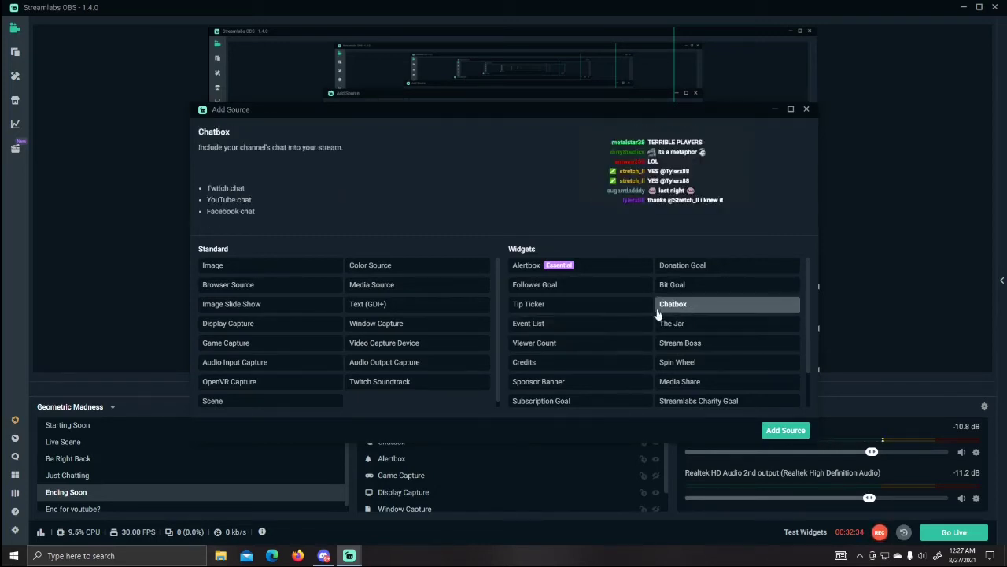
click(577, 272)
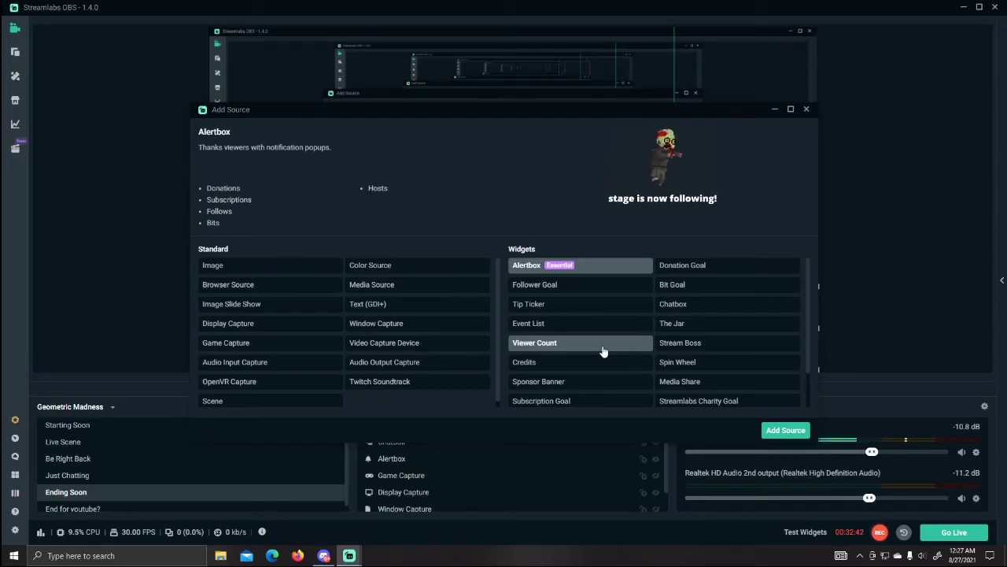
click(603, 351)
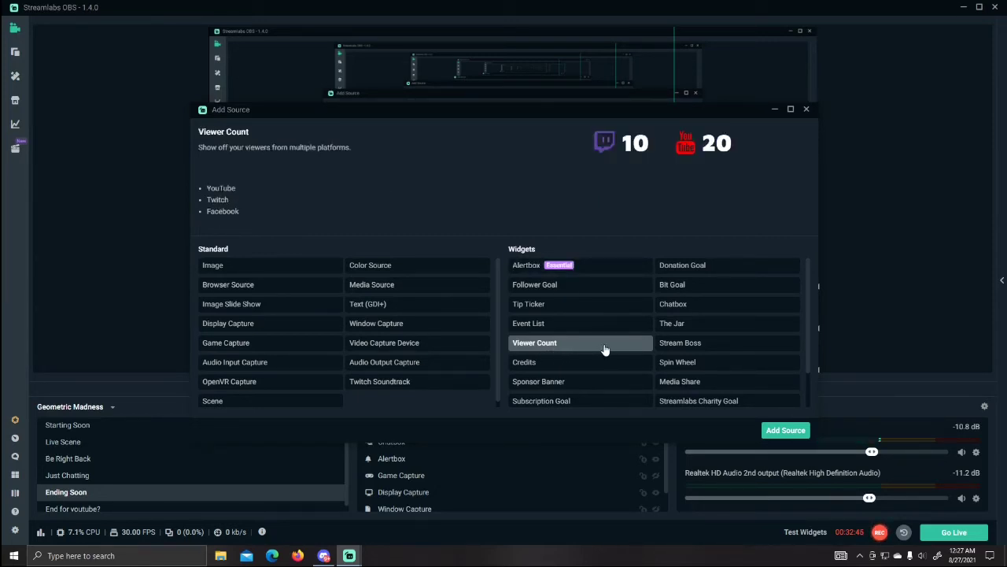
click(695, 351)
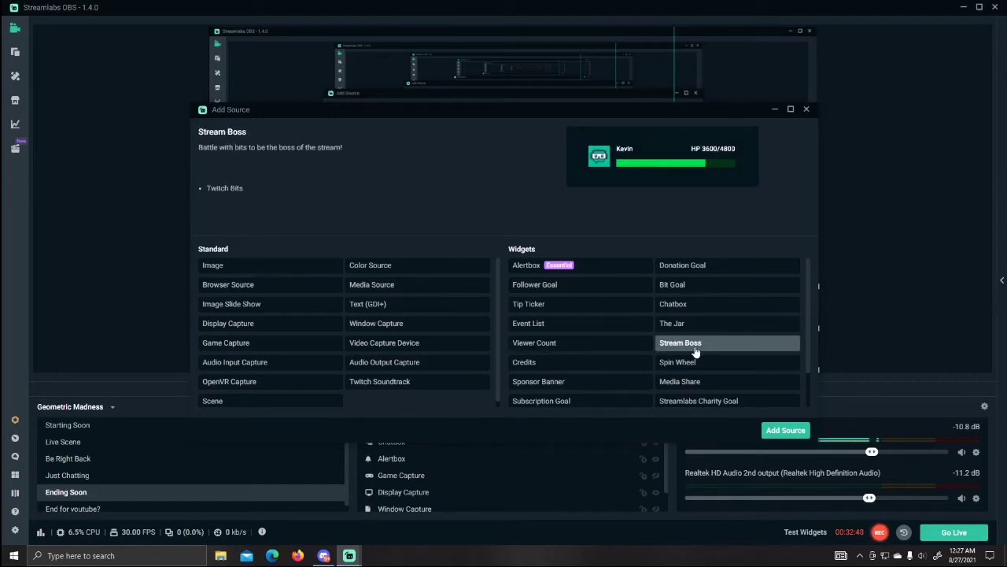
click(633, 368)
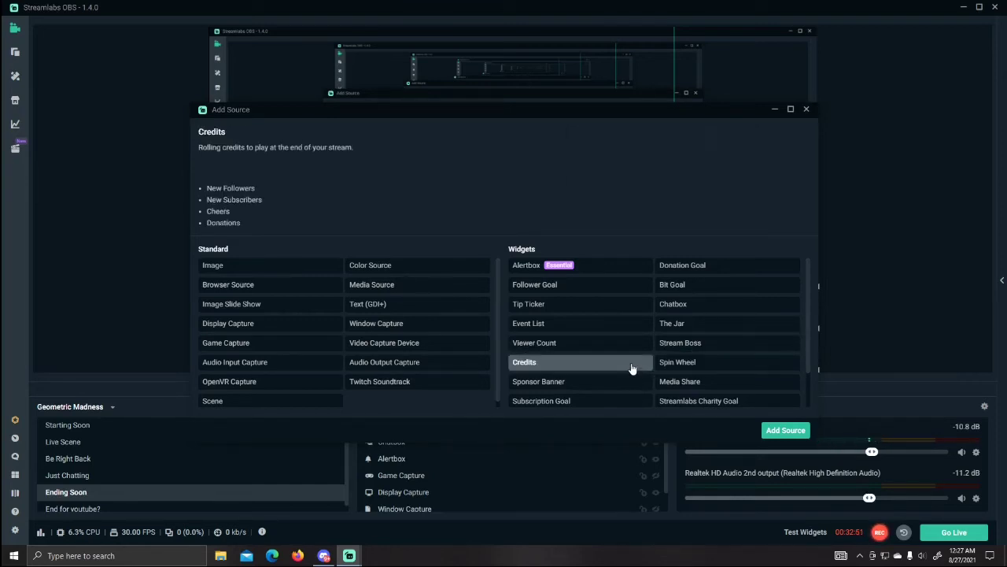
click(679, 368)
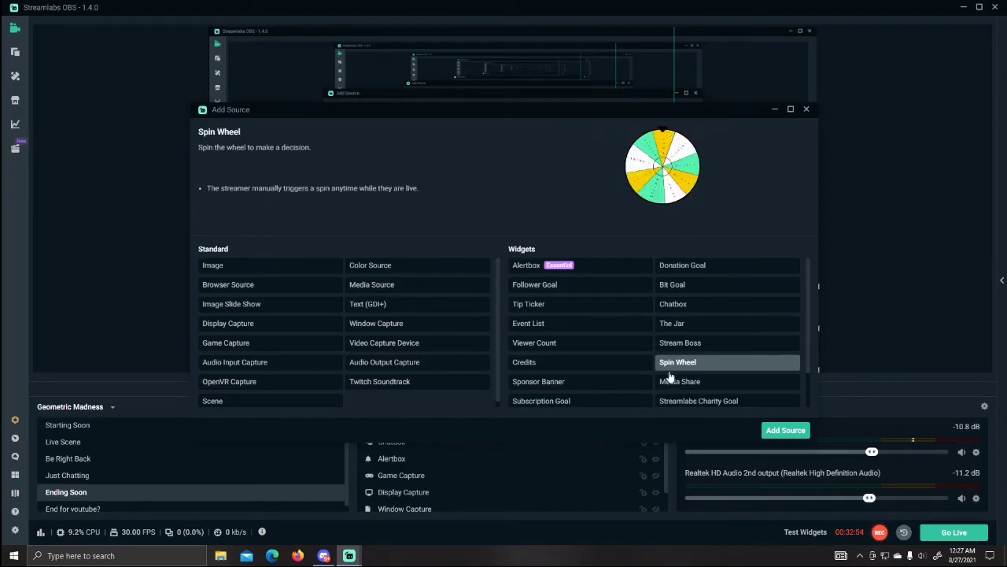
Step: Read the descriptions of the remaining widgets from Sponsor Banner to Instant Replay, and close the source picker without adding anything
click(587, 383)
scroll(629, 345, down, 2)
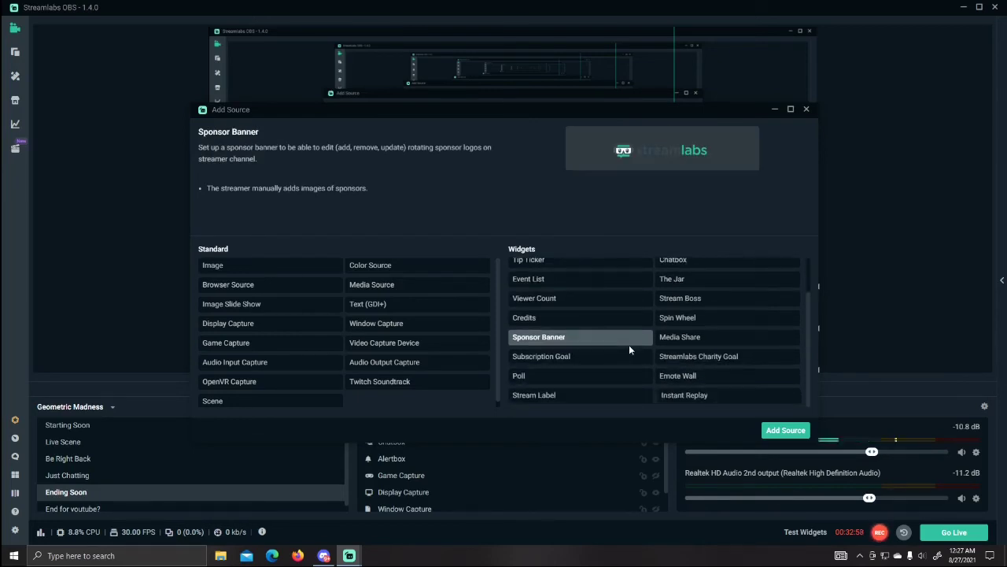
click(681, 340)
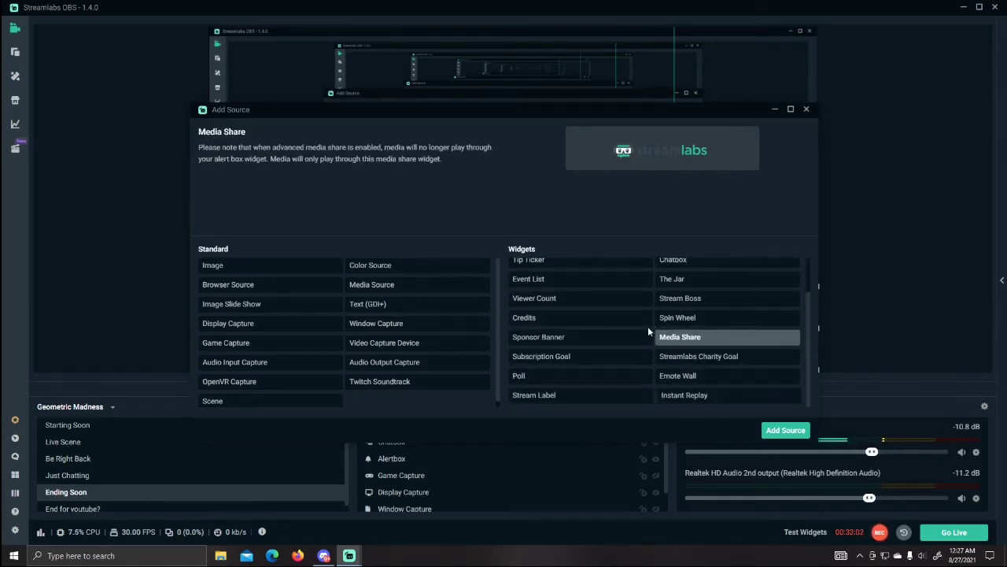
click(587, 358)
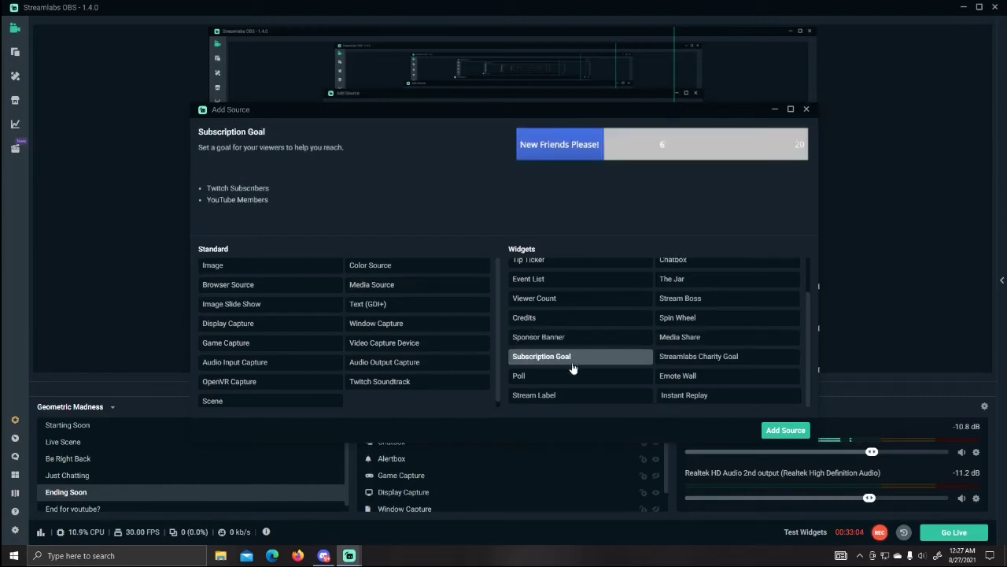
click(694, 362)
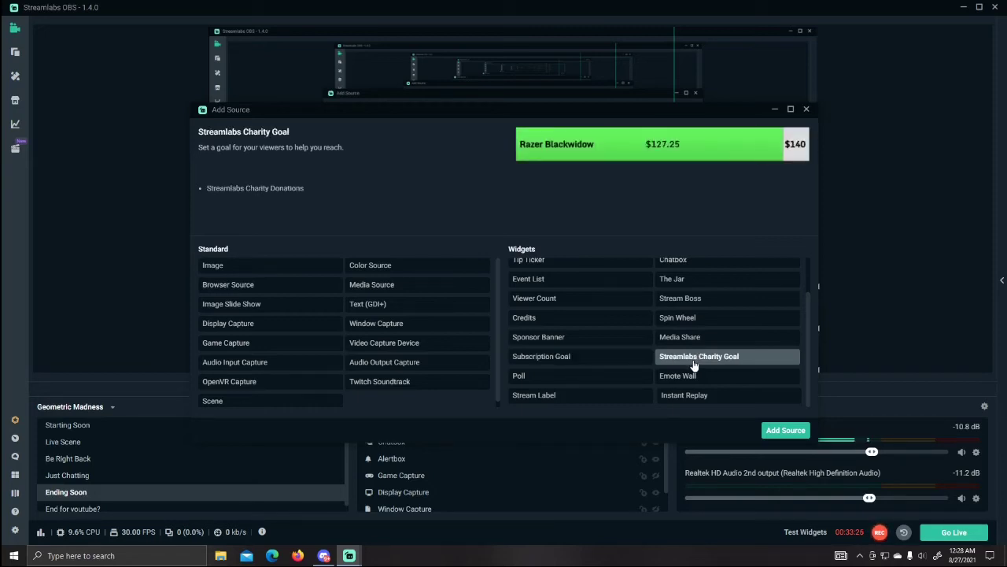
click(576, 379)
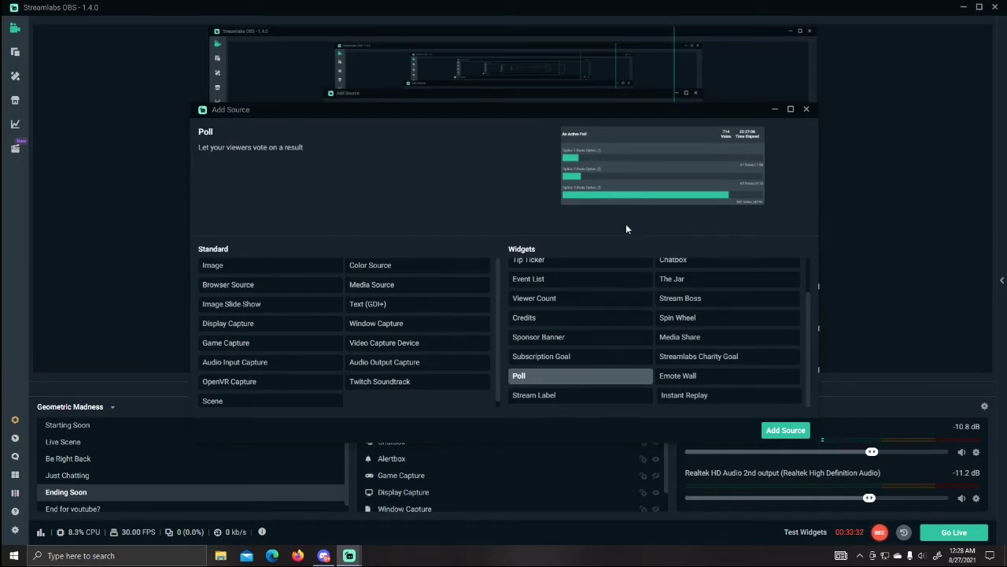
click(688, 383)
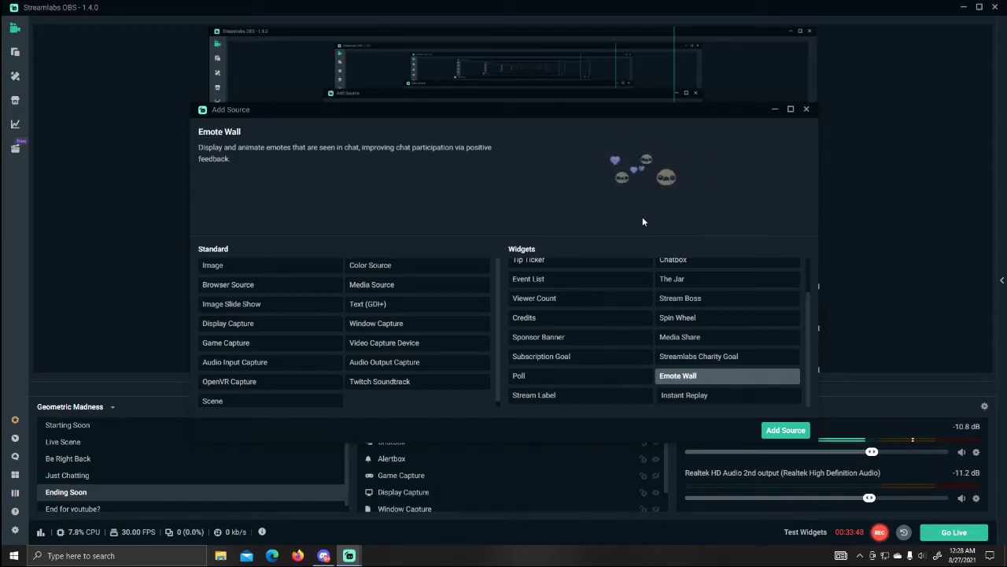
click(580, 402)
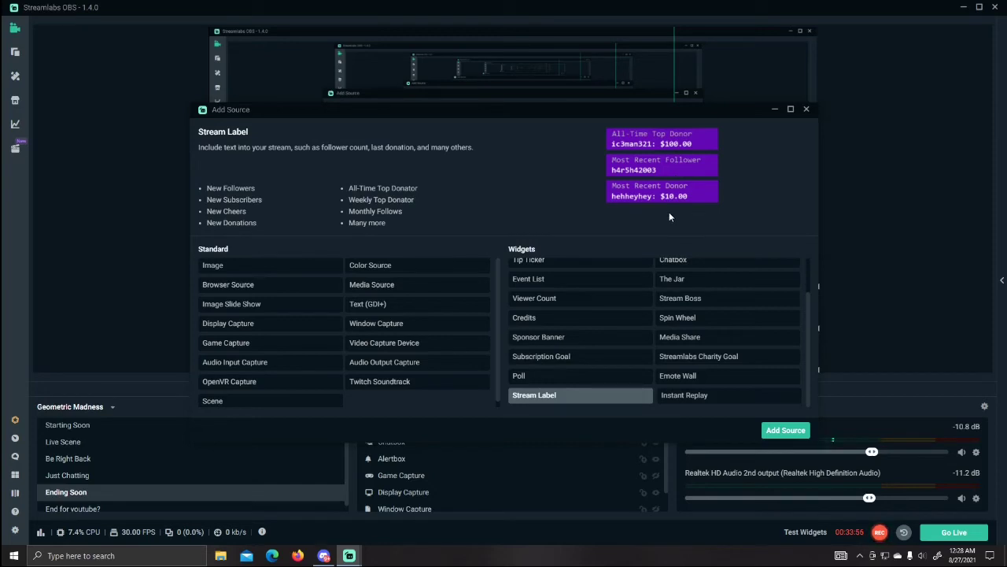
click(713, 402)
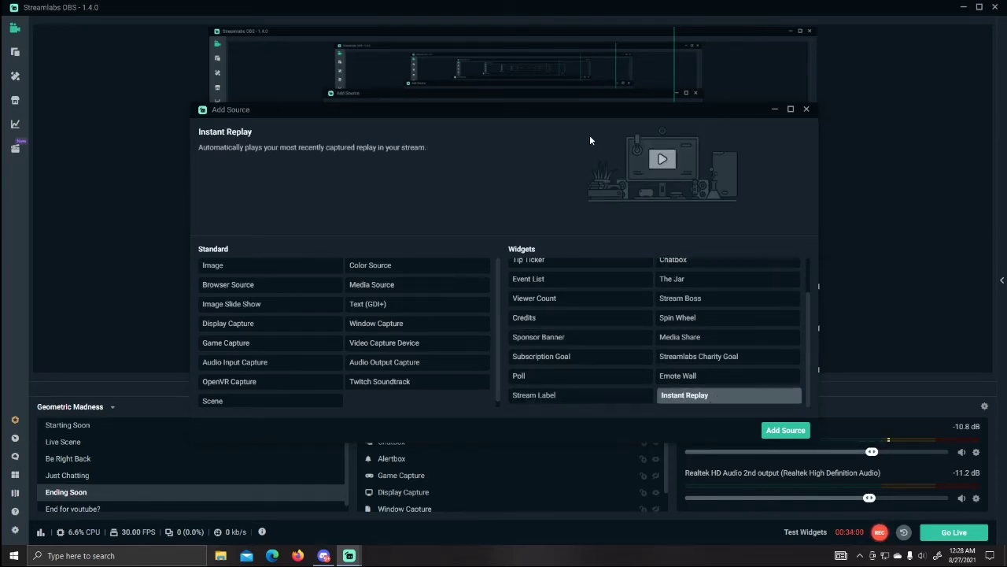
scroll(574, 318, up, 2)
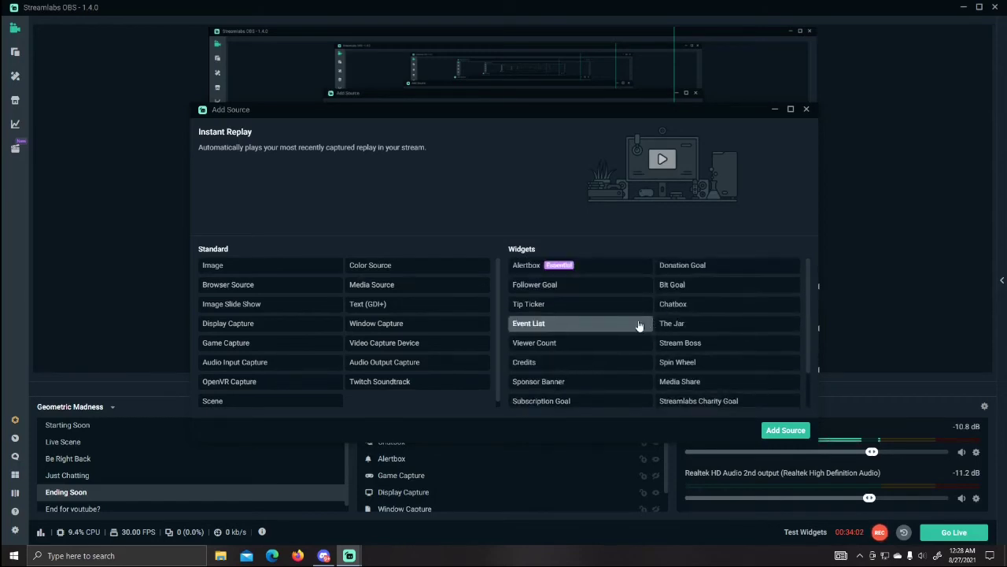
click(806, 109)
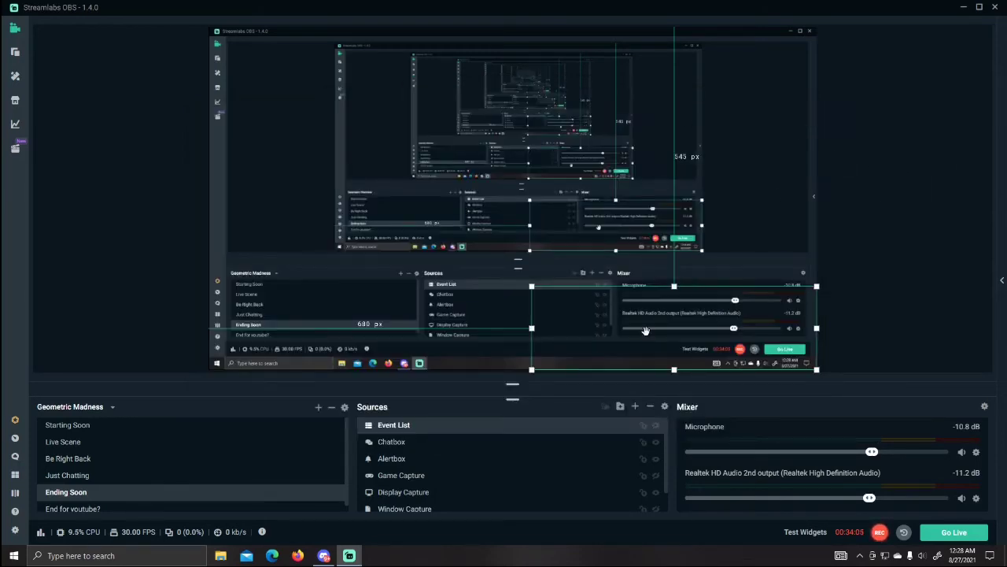
Step: Place the Alertbox over the Event List area in the canvas's lower-right part and move it above Event List in the source order
click(415, 445)
click(407, 459)
click(407, 446)
click(410, 430)
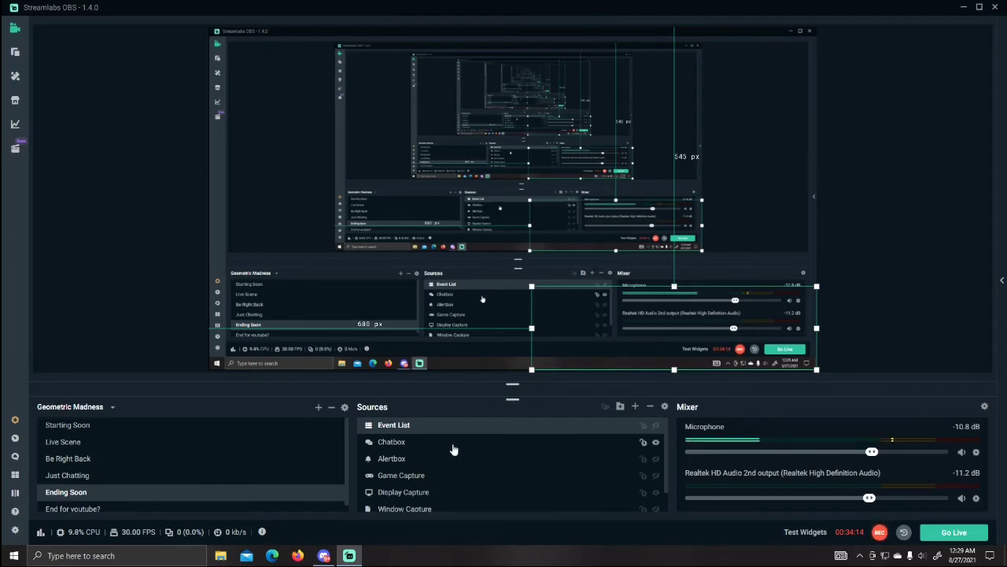
click(434, 462)
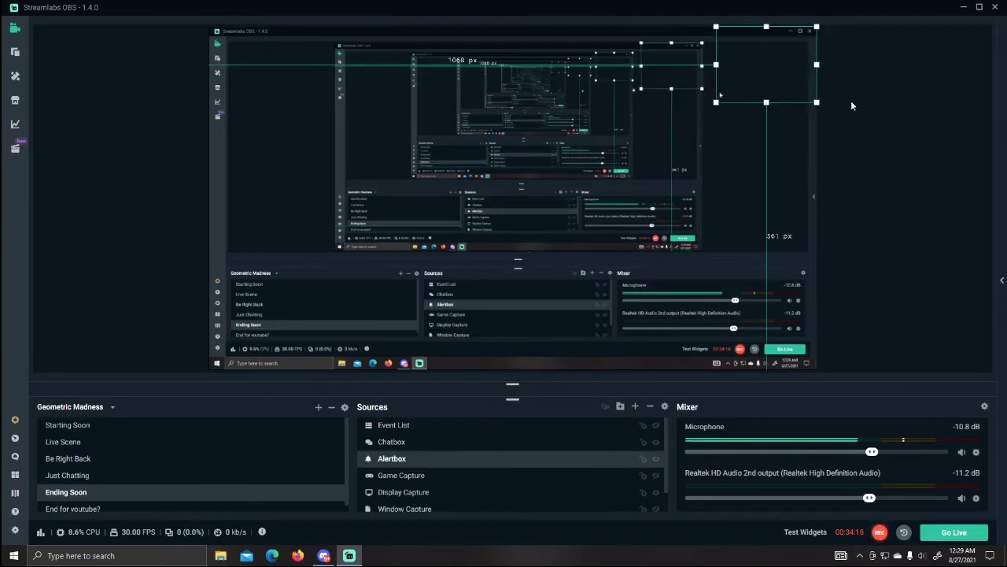
drag(751, 72, 735, 339)
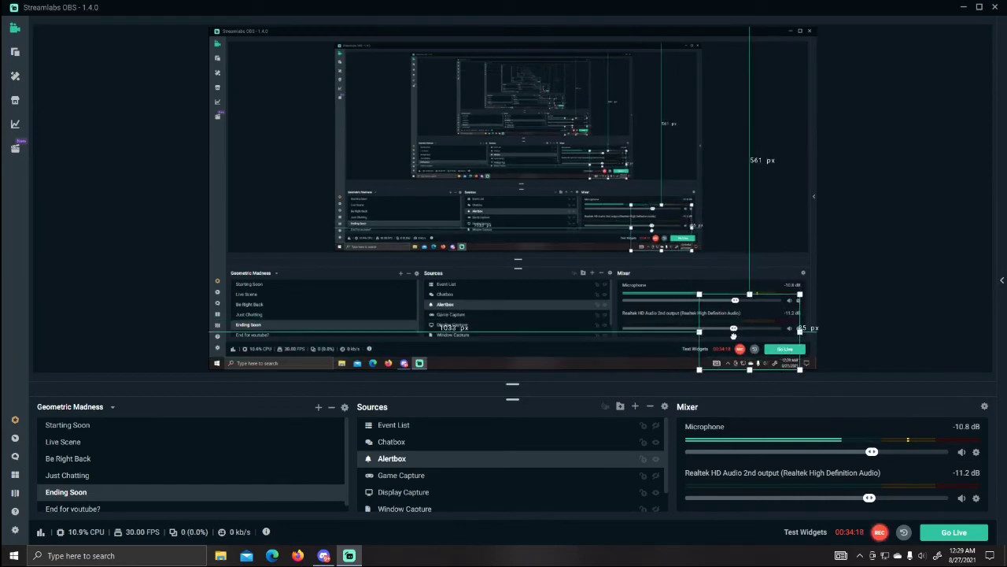
drag(459, 460, 451, 412)
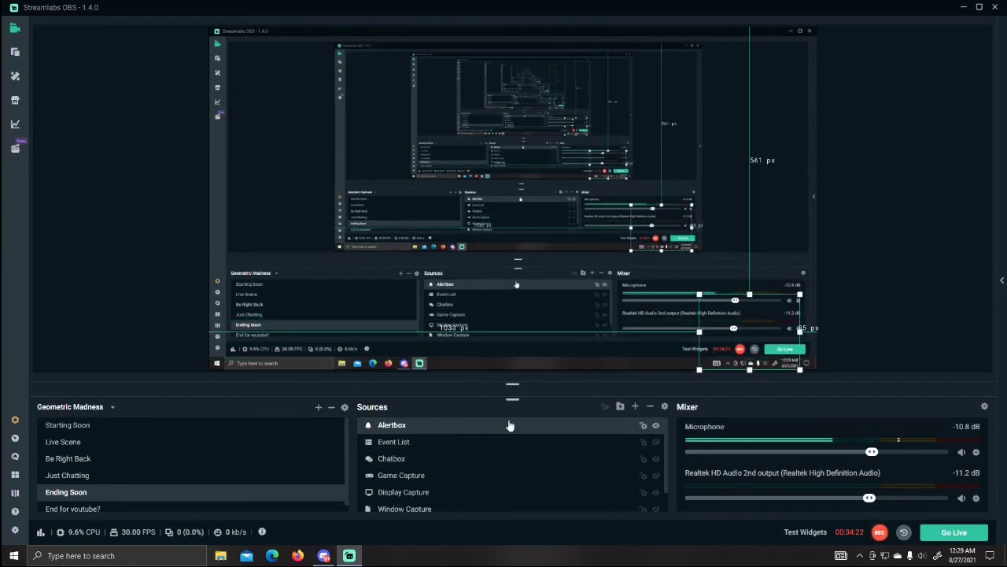
Step: Return the Alertbox to the canvas's upper-right corner and review the advanced audio settings
drag(762, 314, 780, 48)
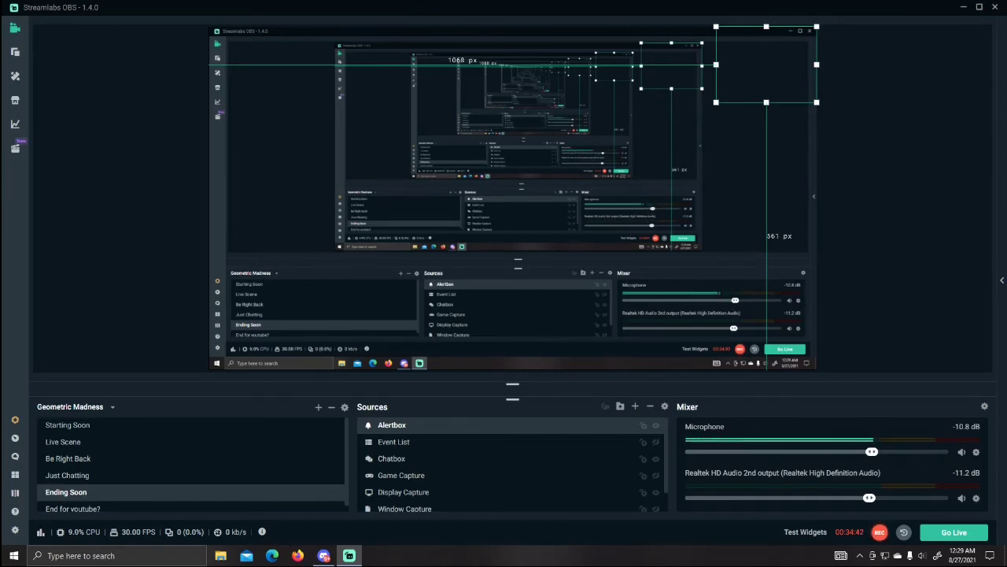
click(985, 407)
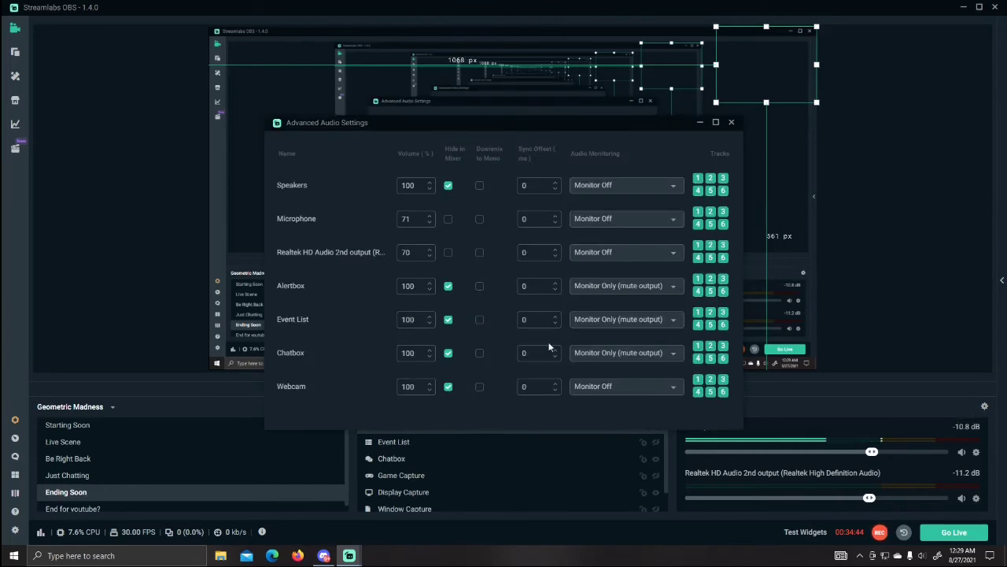
click(731, 123)
Step: Add a Video Capture Device source to the Ending Soon scene
click(632, 408)
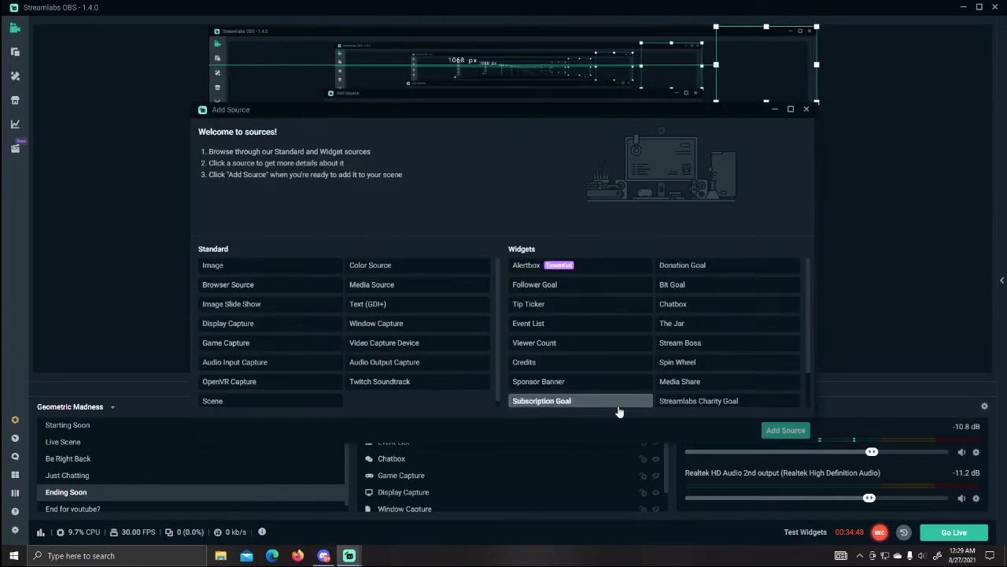
click(394, 343)
click(783, 430)
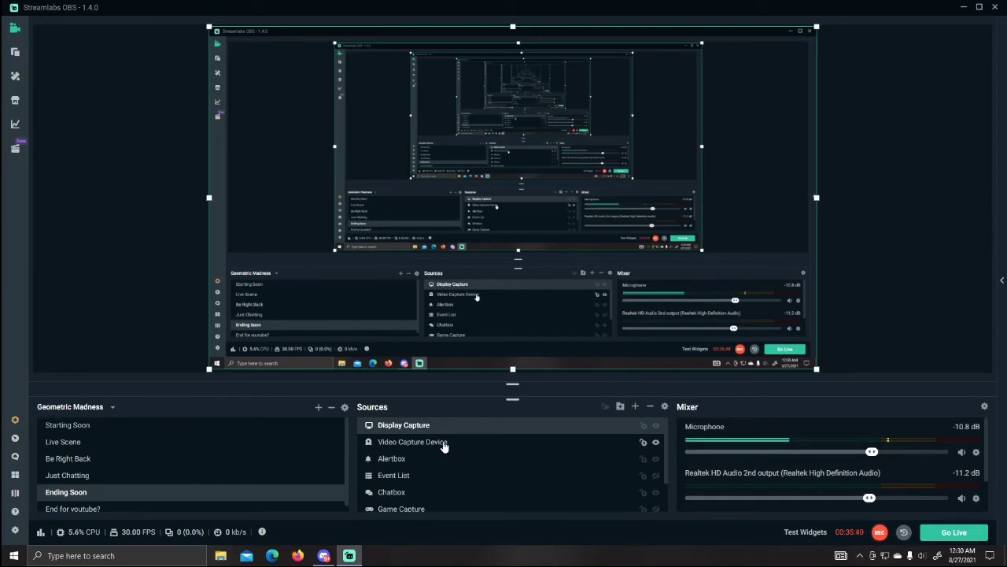
Step: Fit the Video Capture Device source to the screen with a transform
click(444, 446)
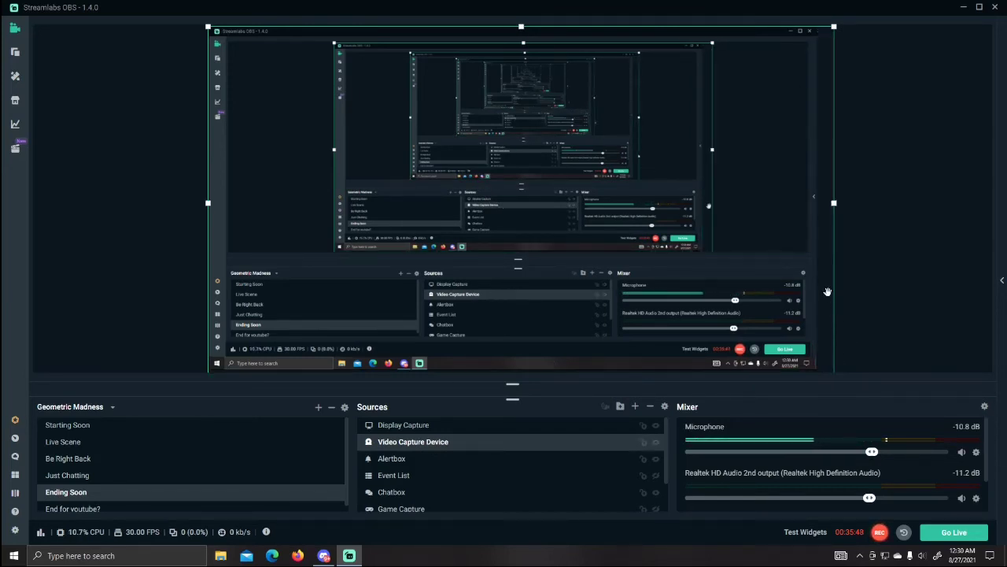
drag(826, 288, 864, 289)
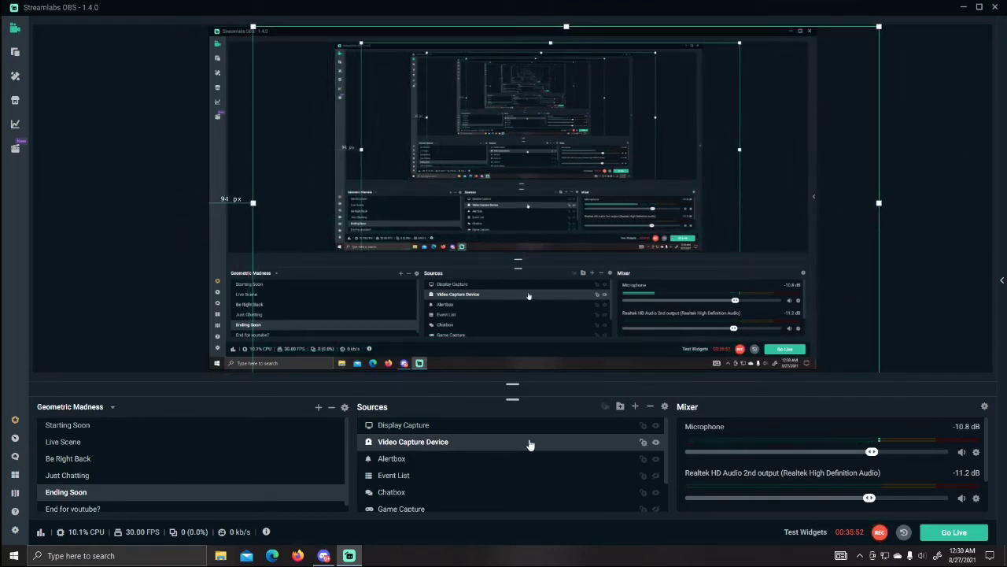
right_click(529, 440)
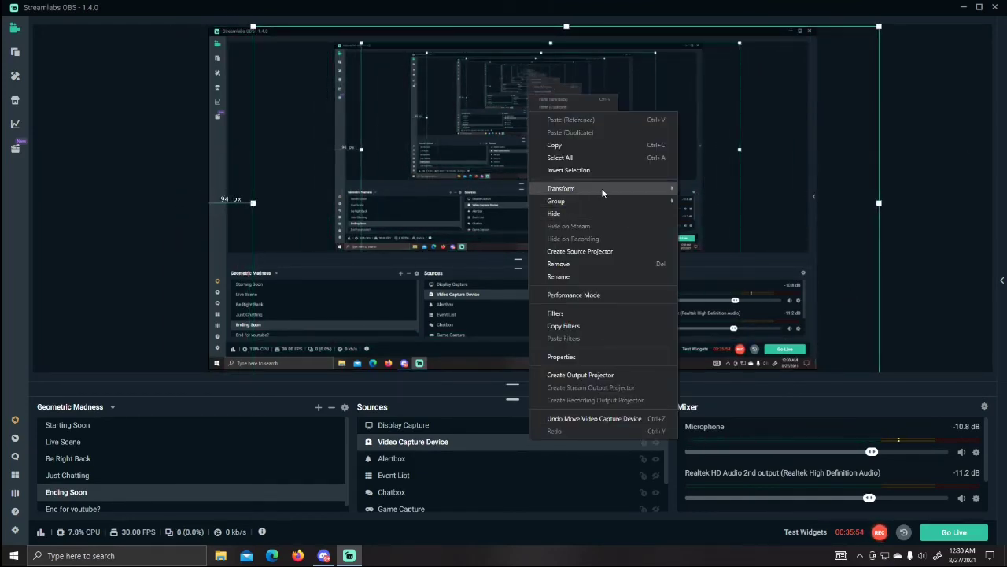
mouse_move(602, 191)
click(732, 232)
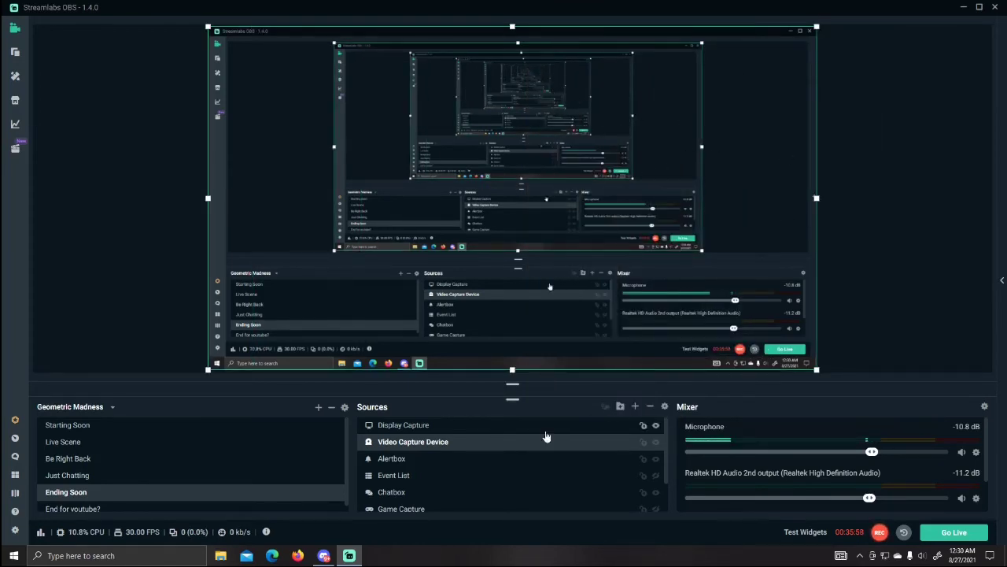
Step: Review the transform options available for the Video Capture Device source without applying any
right_click(472, 440)
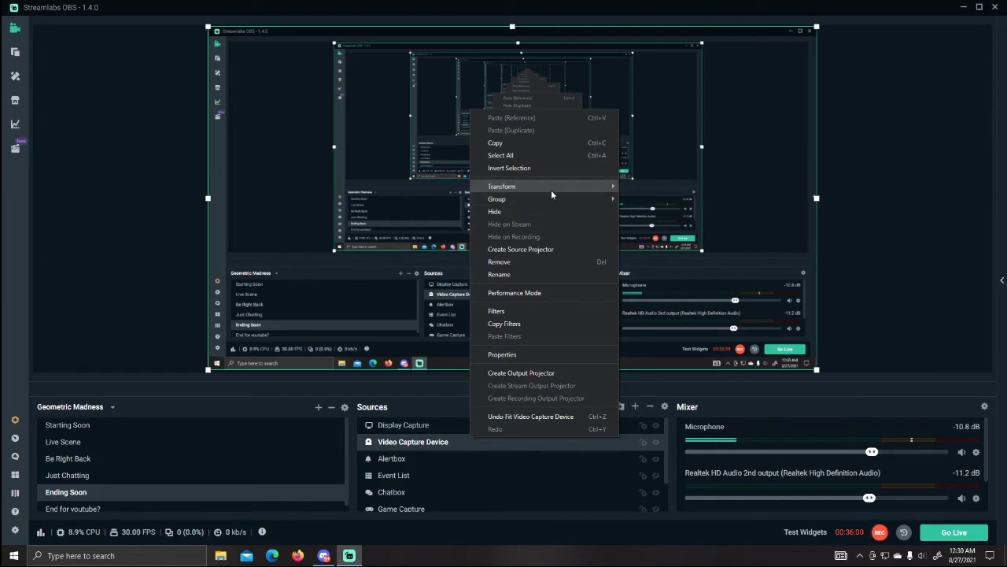
mouse_move(551, 189)
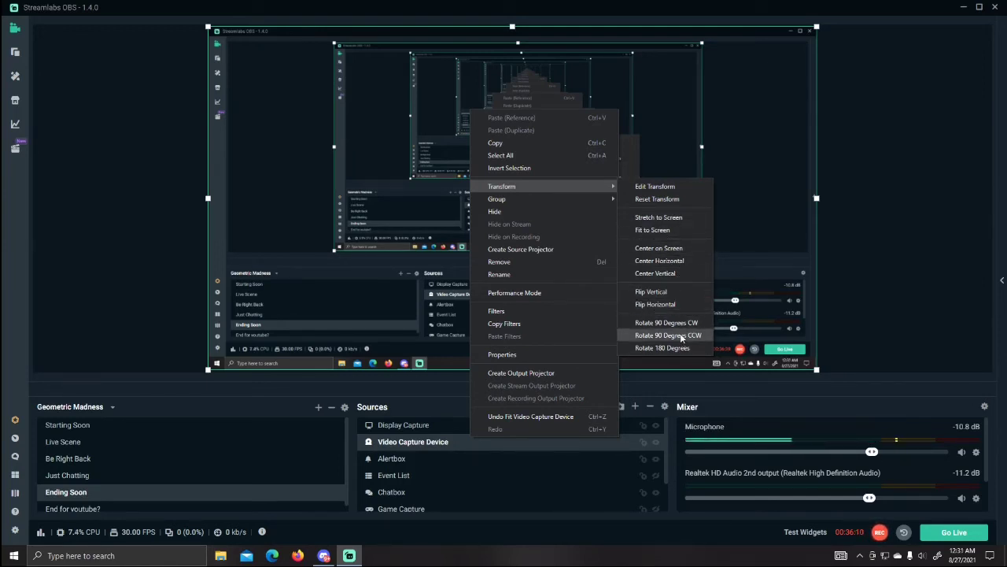
click(458, 388)
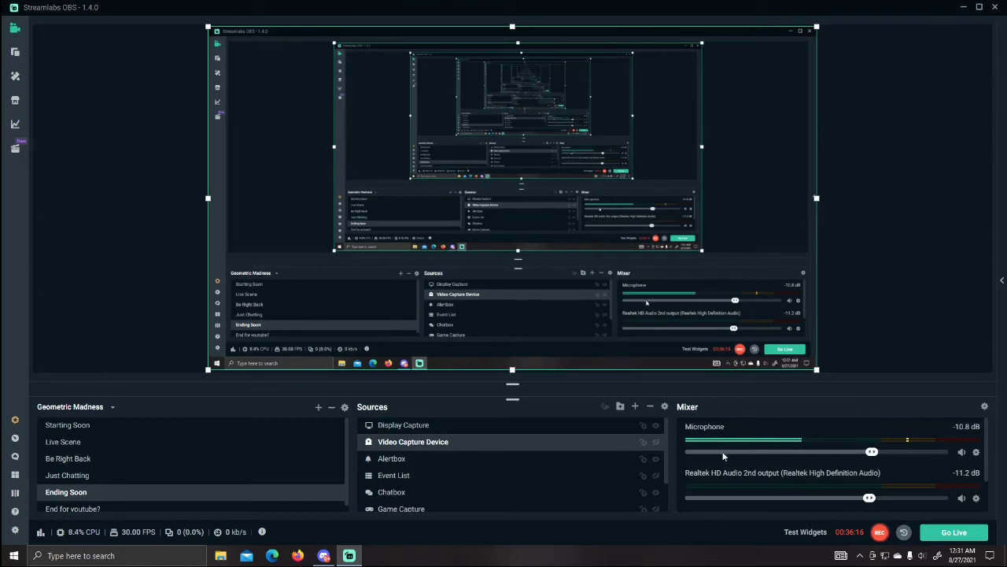
Step: Look through the audio channels in the mixer and open the advanced audio settings
scroll(848, 446, down, 1)
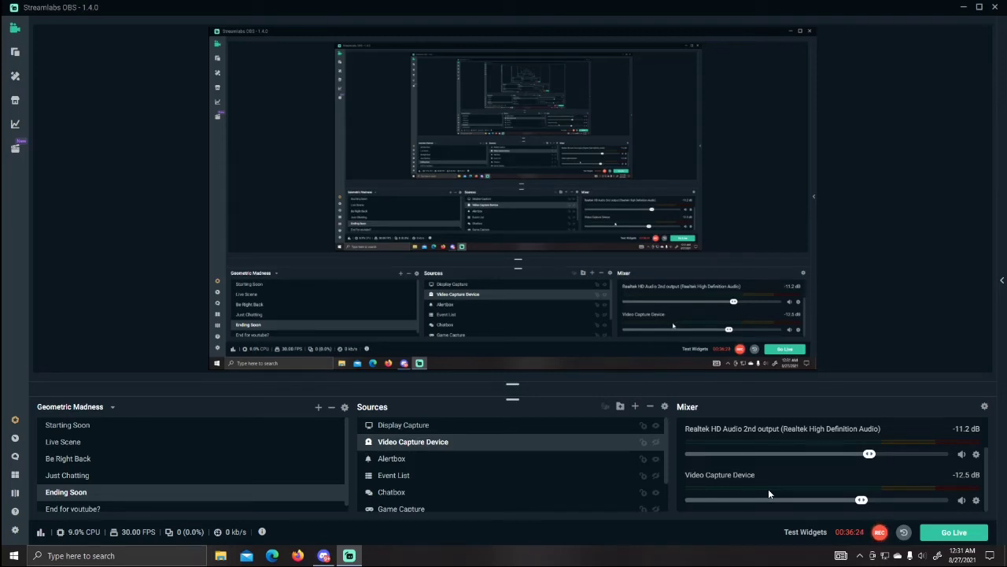
scroll(825, 484, up, 2)
scroll(825, 484, down, 2)
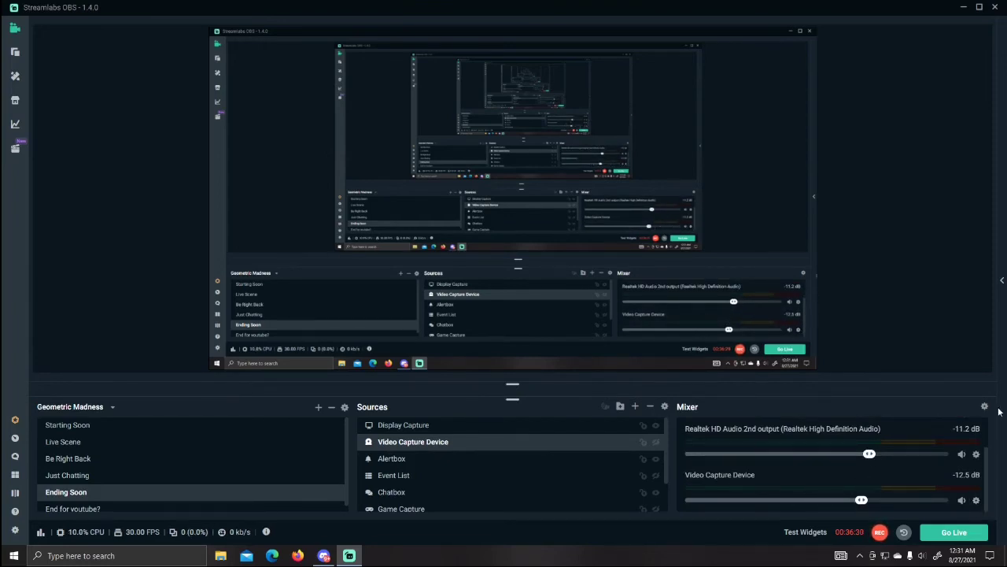
scroll(902, 435, up, 2)
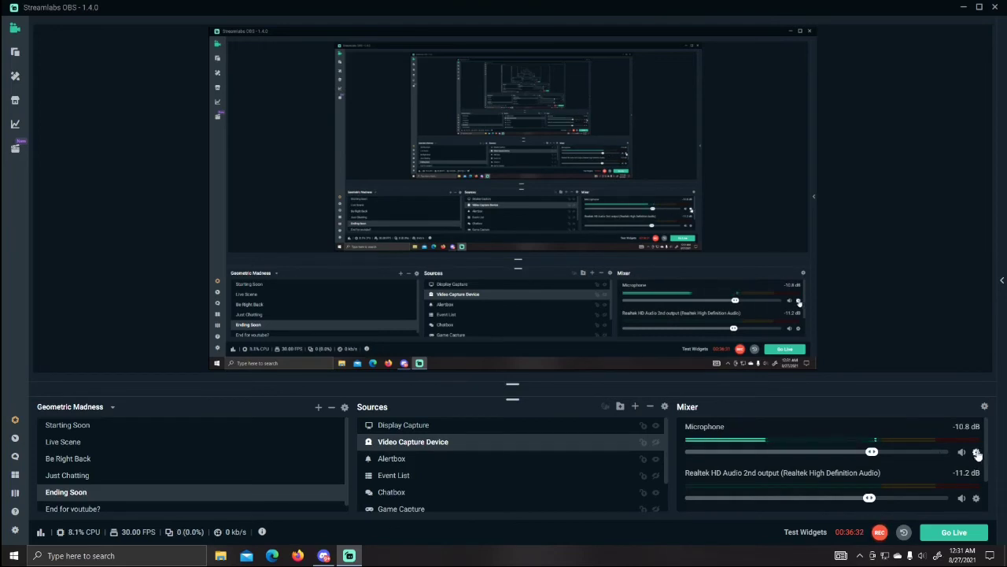
click(984, 407)
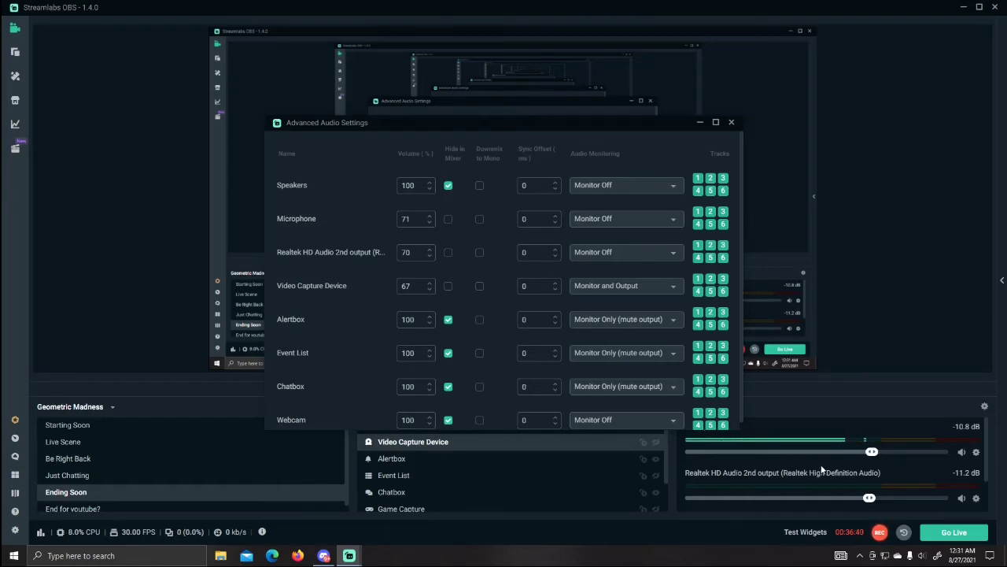
scroll(450, 236, down, 1)
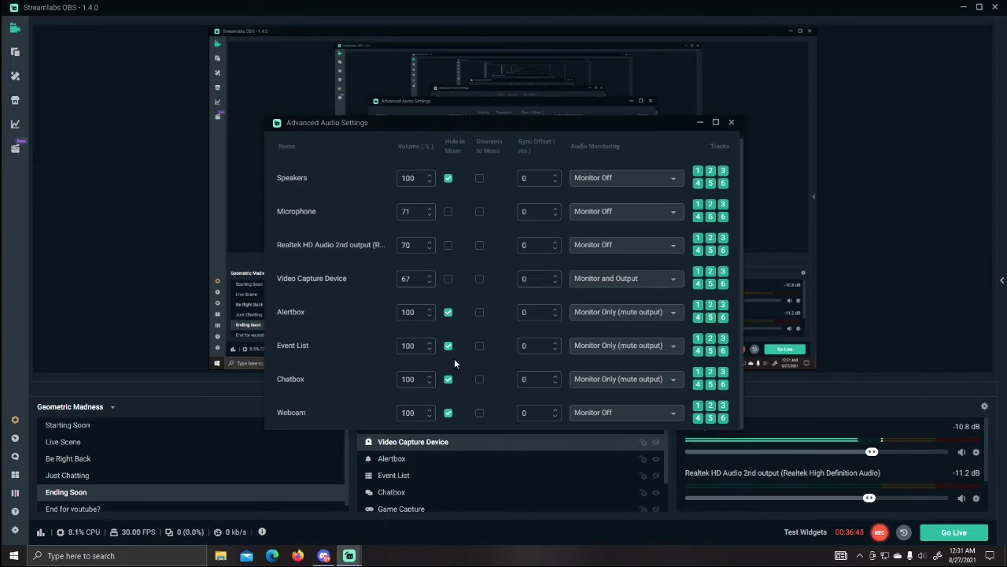
Step: Show the Webcam audio channel in the mixer and hide it again
click(448, 413)
scroll(941, 457, down, 1)
scroll(941, 458, down, 1)
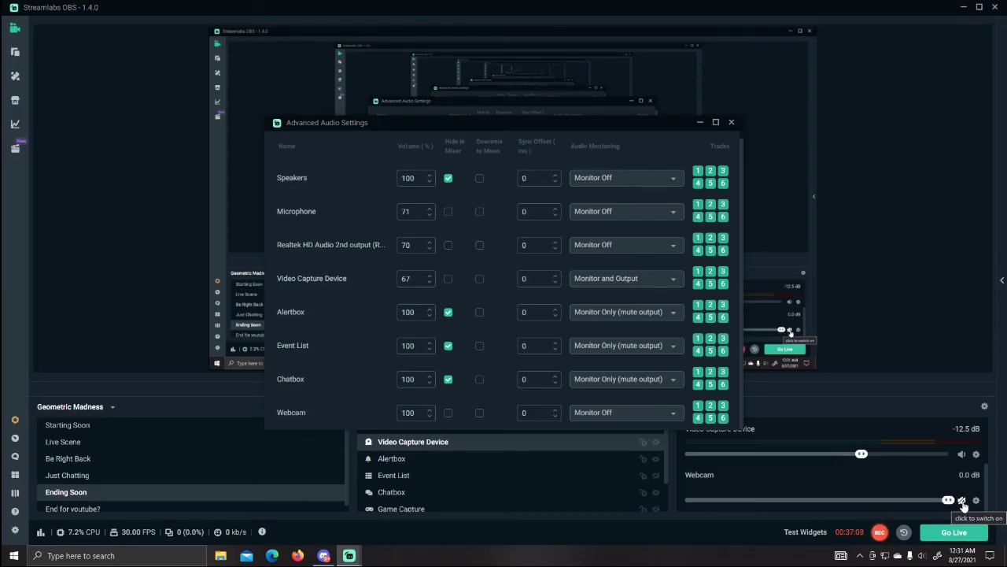
click(448, 413)
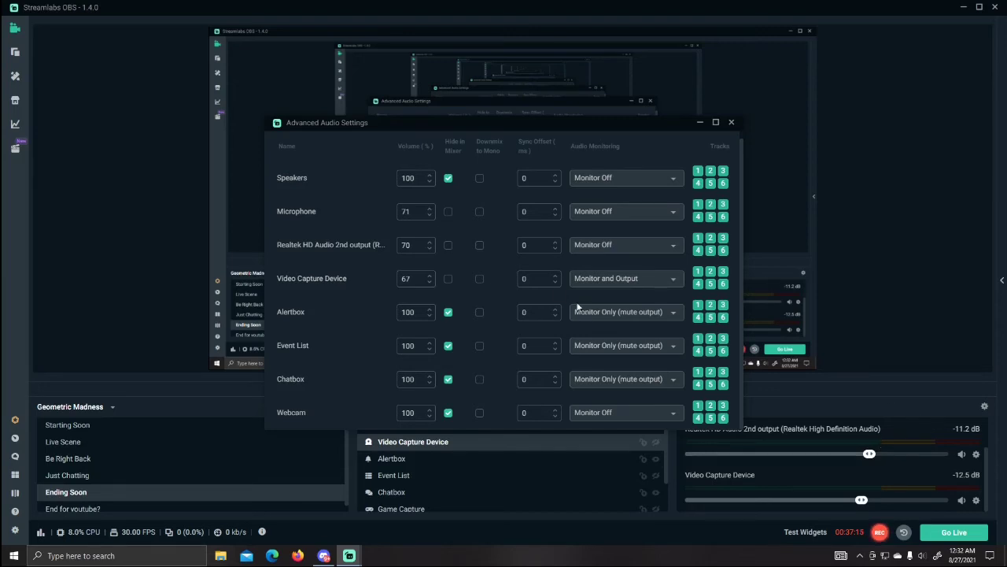
Step: Examine the audio monitoring choices for Speakers, close the advanced audio settings and check the Realtek output's mixer channel
scroll(625, 220, up, 1)
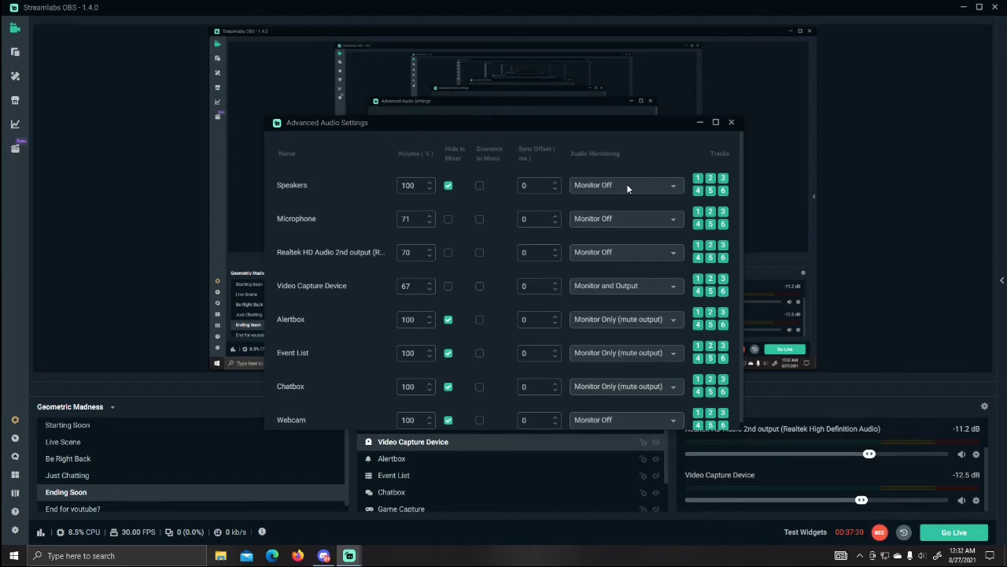
scroll(636, 267, down, 1)
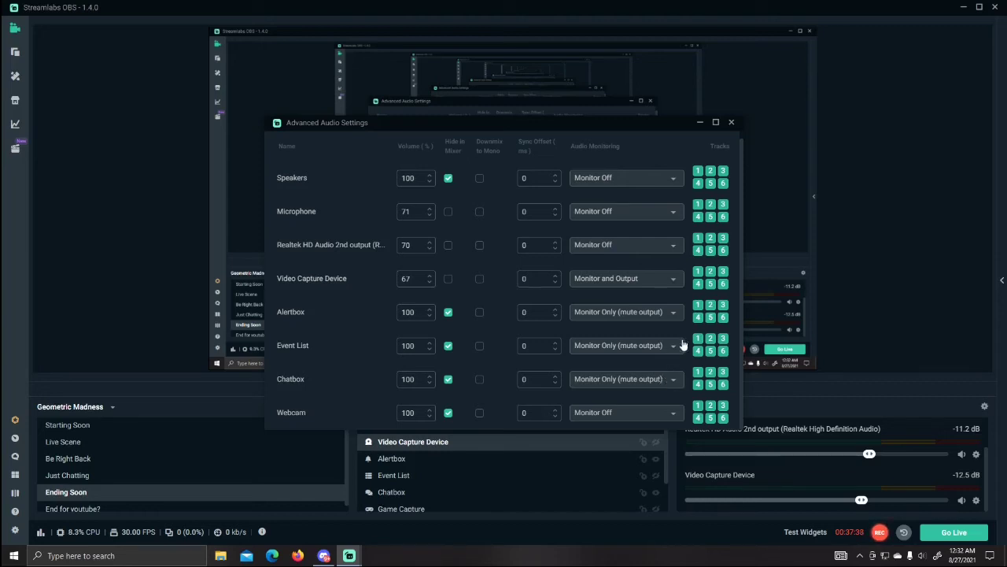
scroll(627, 349, up, 1)
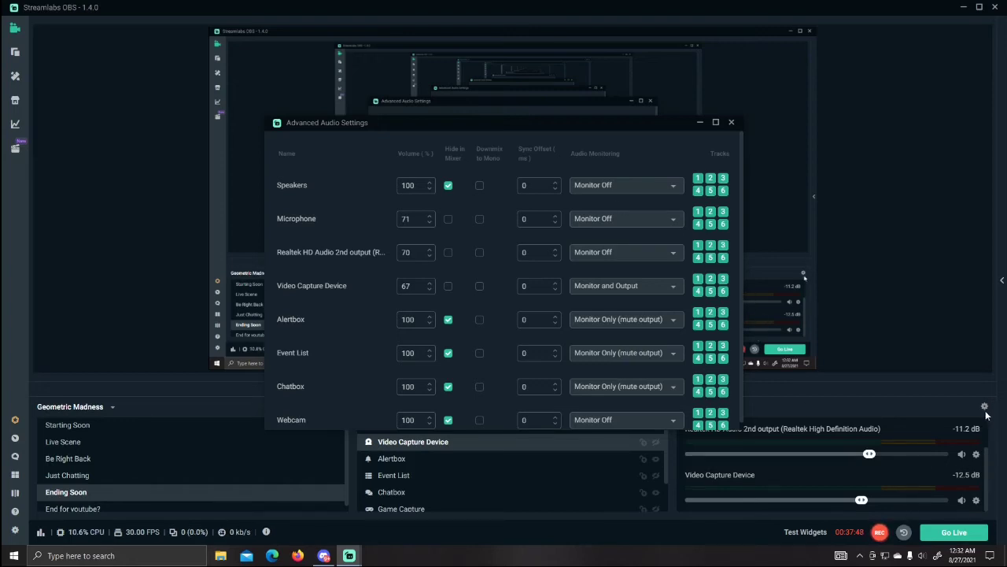
click(613, 191)
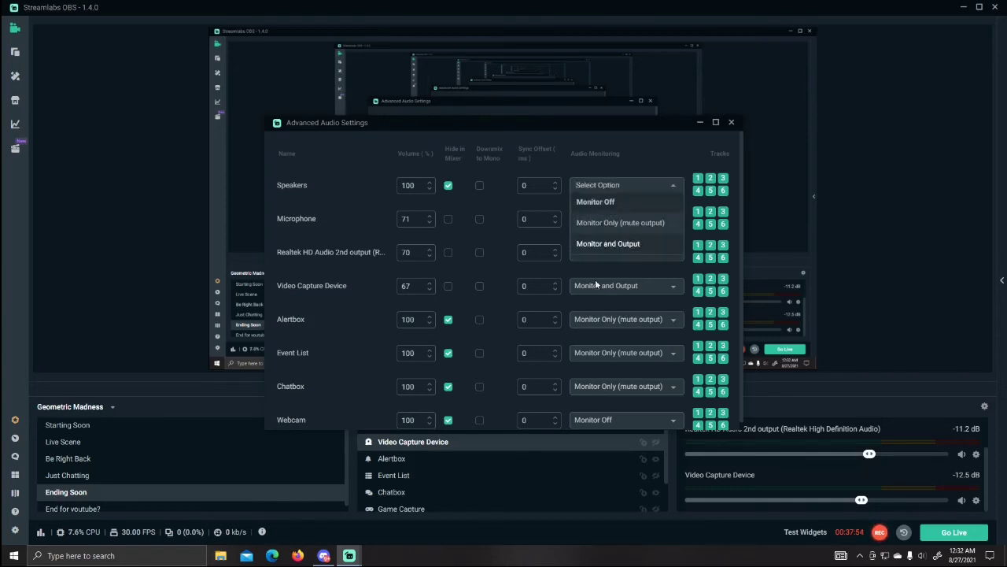
click(673, 144)
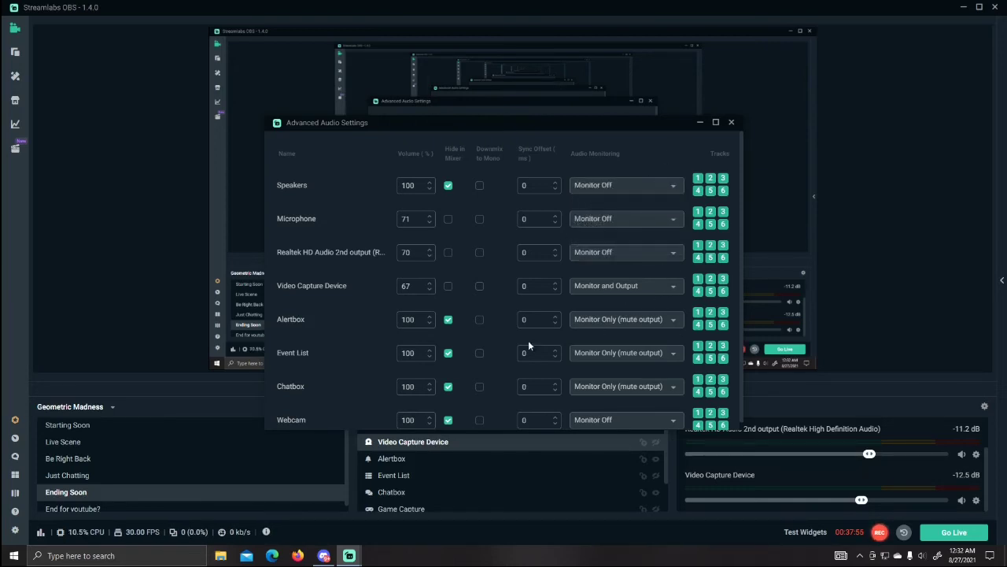
scroll(599, 228, down, 1)
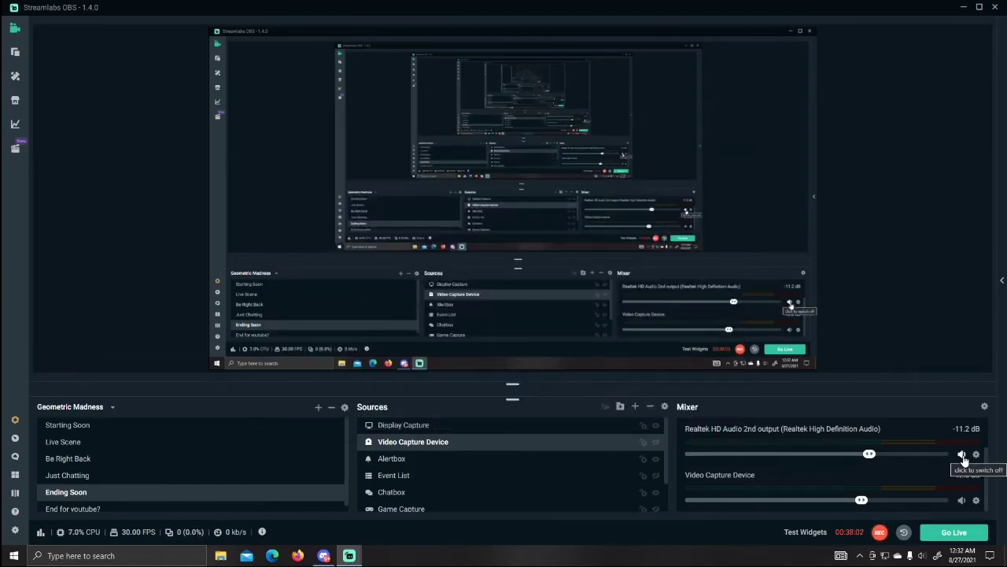
scroll(871, 459, up, 1)
click(962, 499)
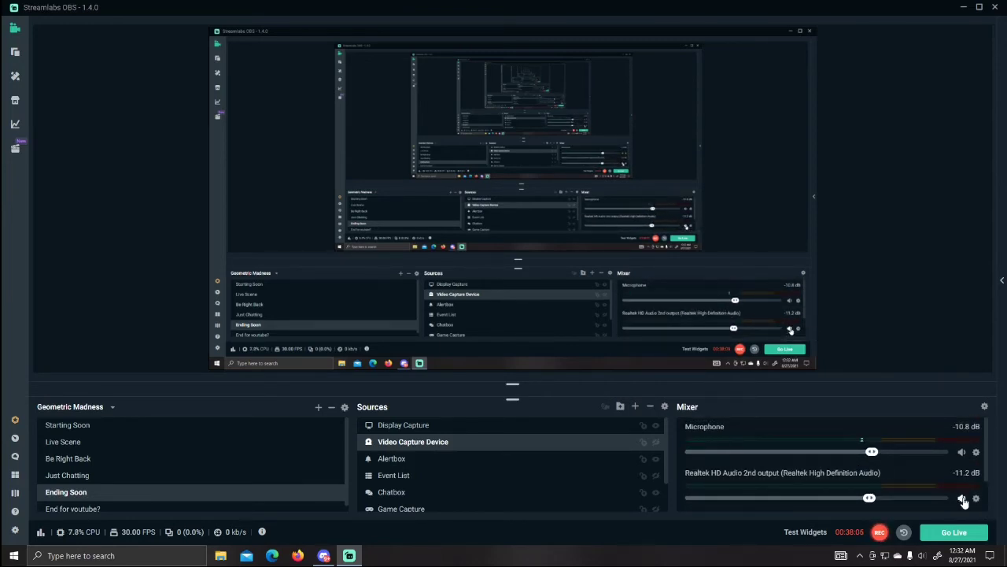
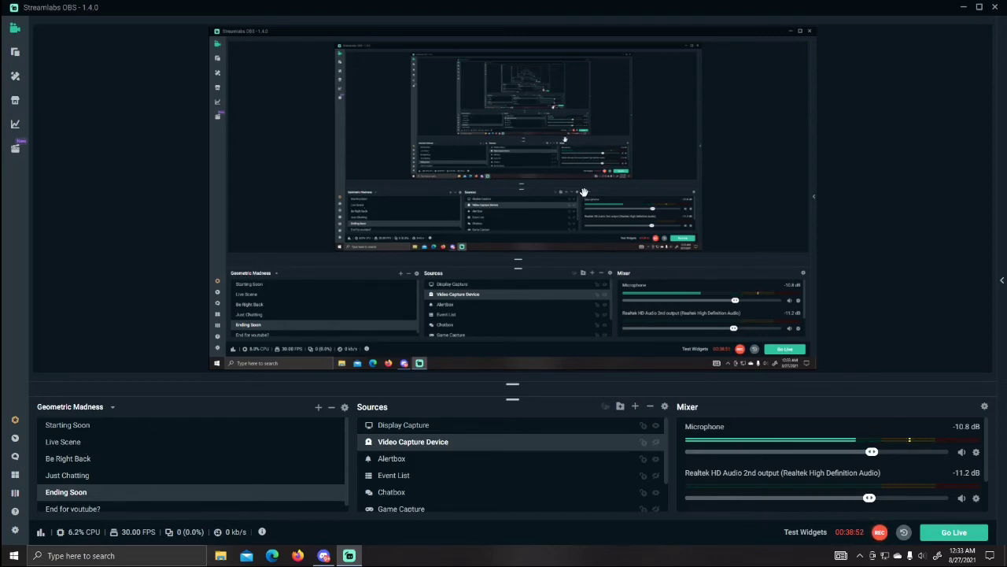
Step: Switch to the Live Scene and look through its sources, selecting Game Capture and Video Capture Device
click(79, 442)
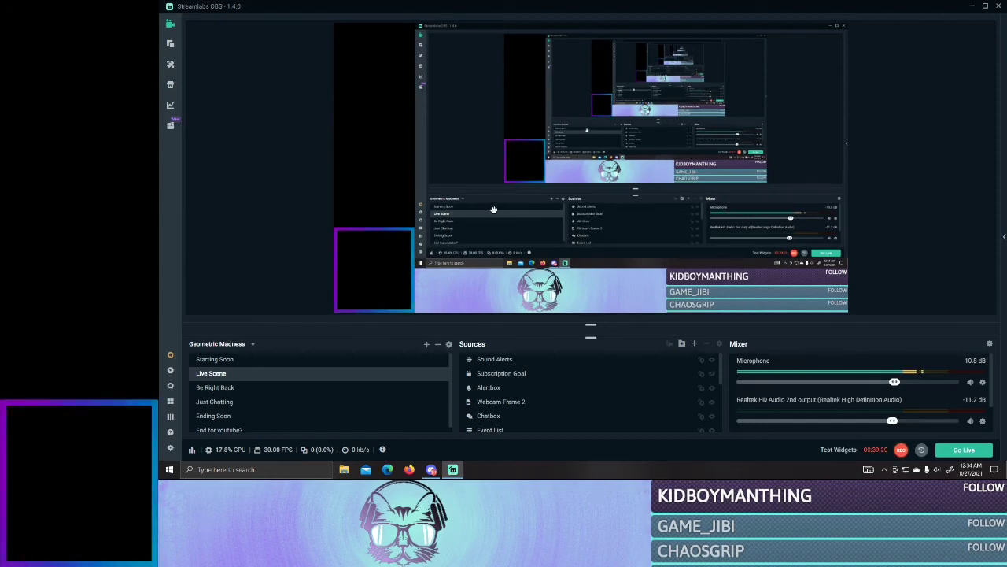
scroll(513, 403, down, 5)
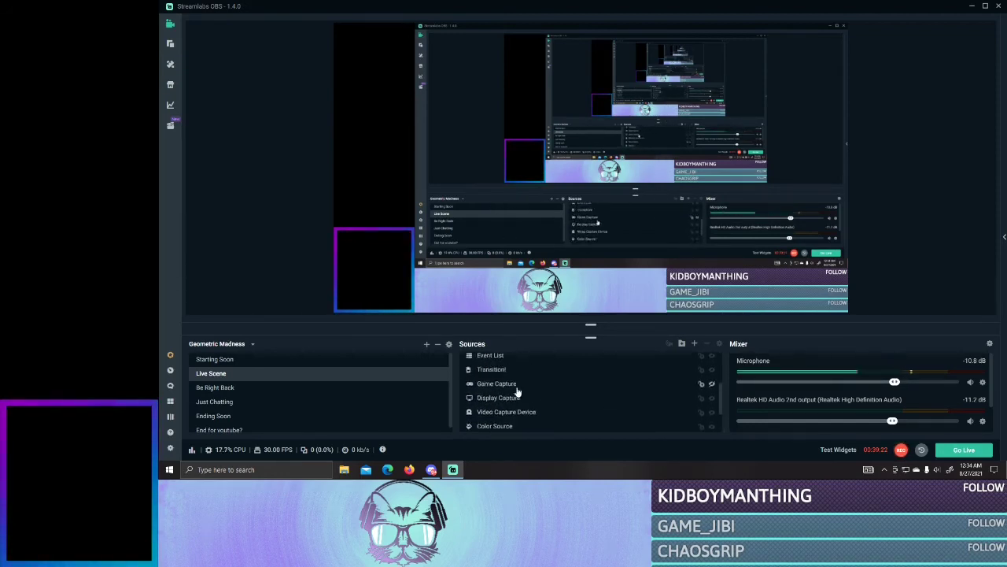
click(512, 385)
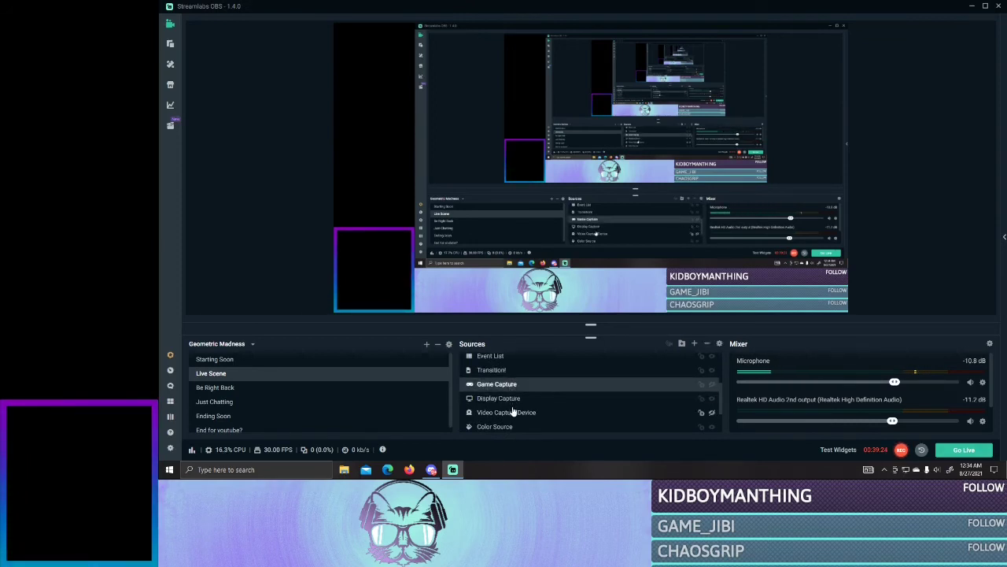
click(513, 411)
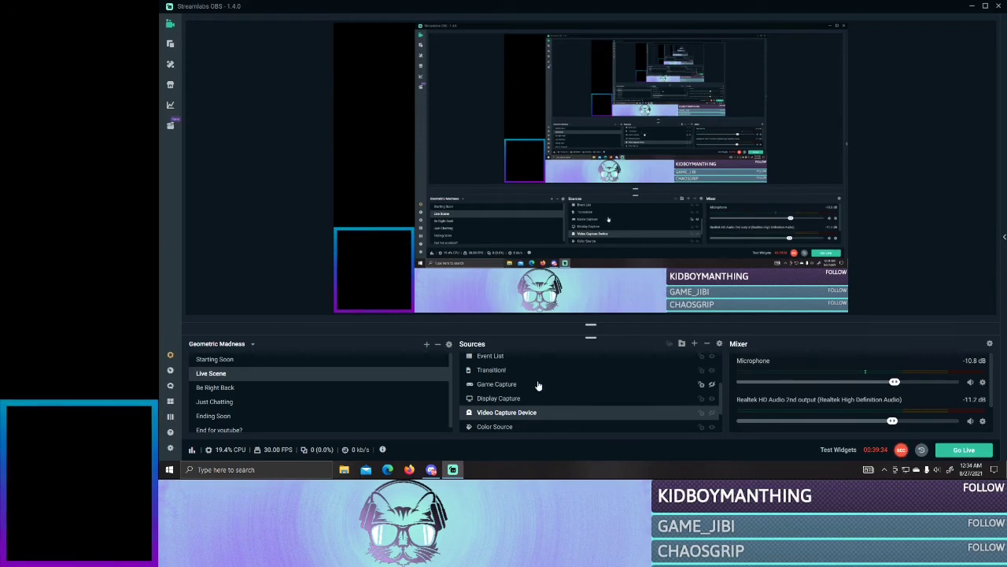
scroll(540, 390, down, 1)
scroll(539, 389, up, 5)
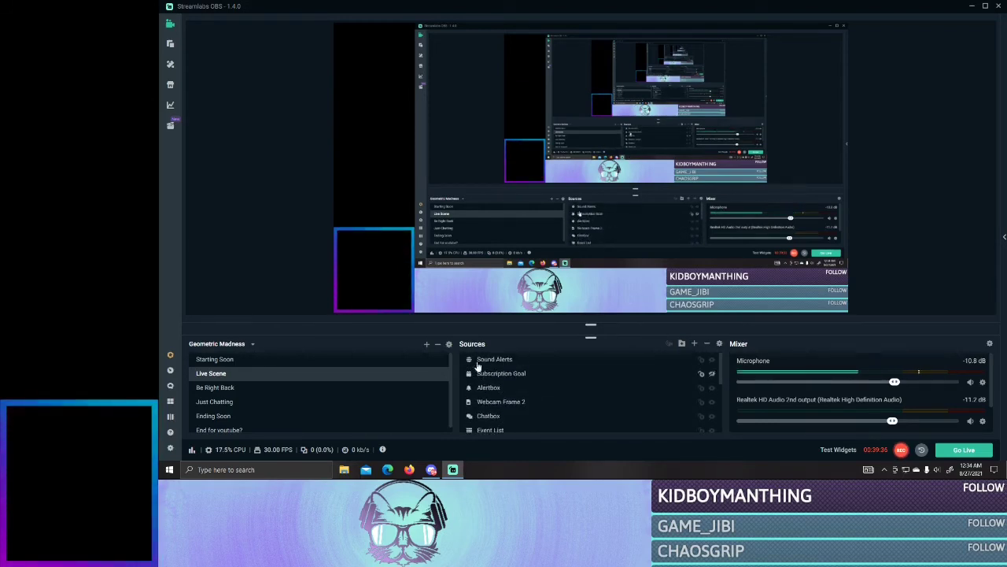
Step: Locate the Chatbox, Webcam Frame 2, Sound Alerts and Alertbox on the Live Scene canvas by selecting each one
click(373, 165)
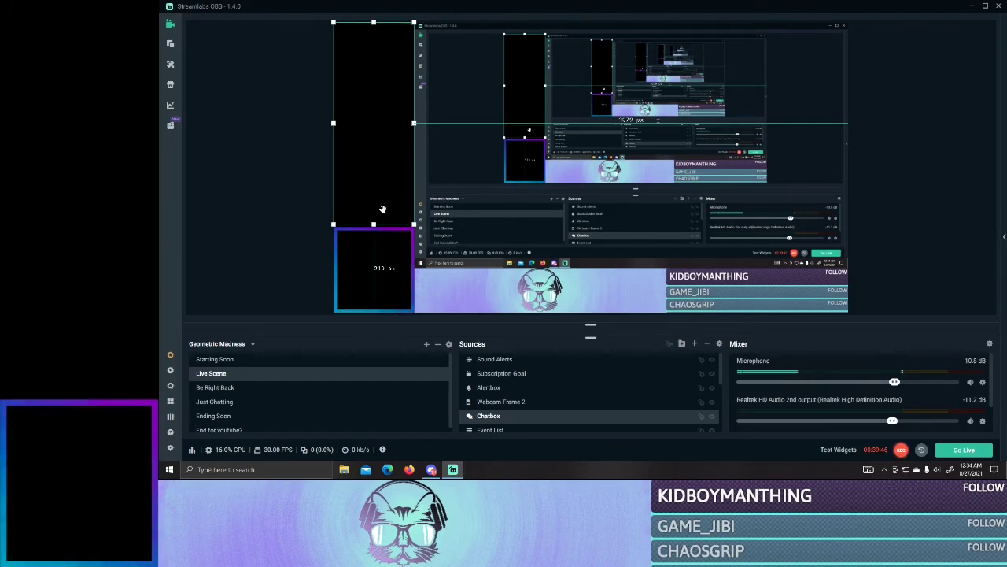
click(355, 266)
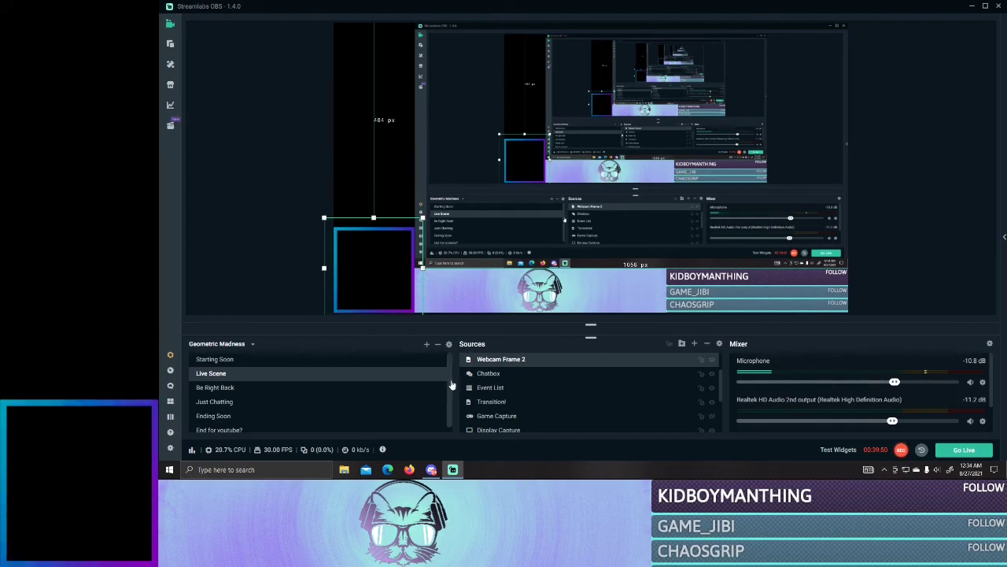
scroll(542, 401, up, 1)
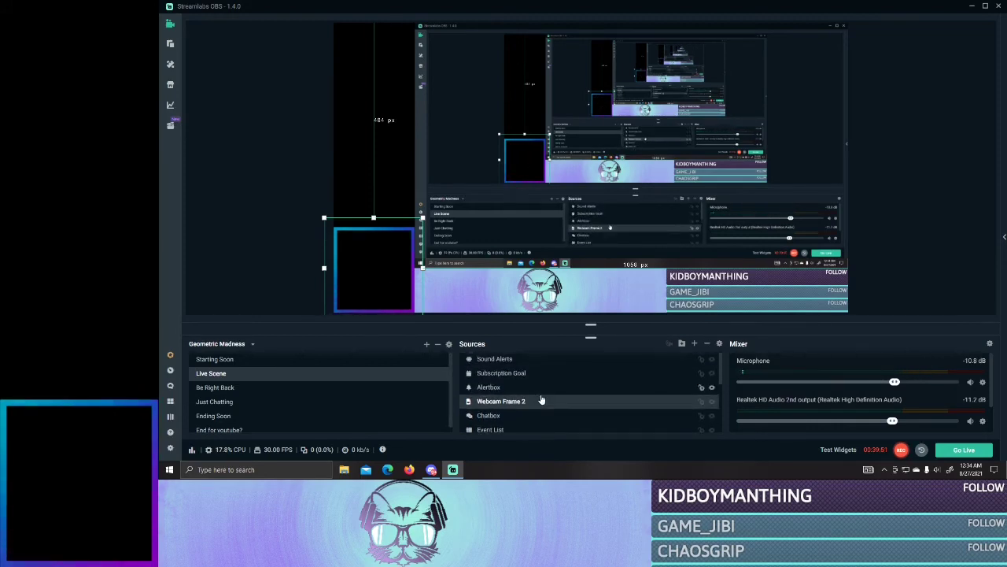
click(498, 363)
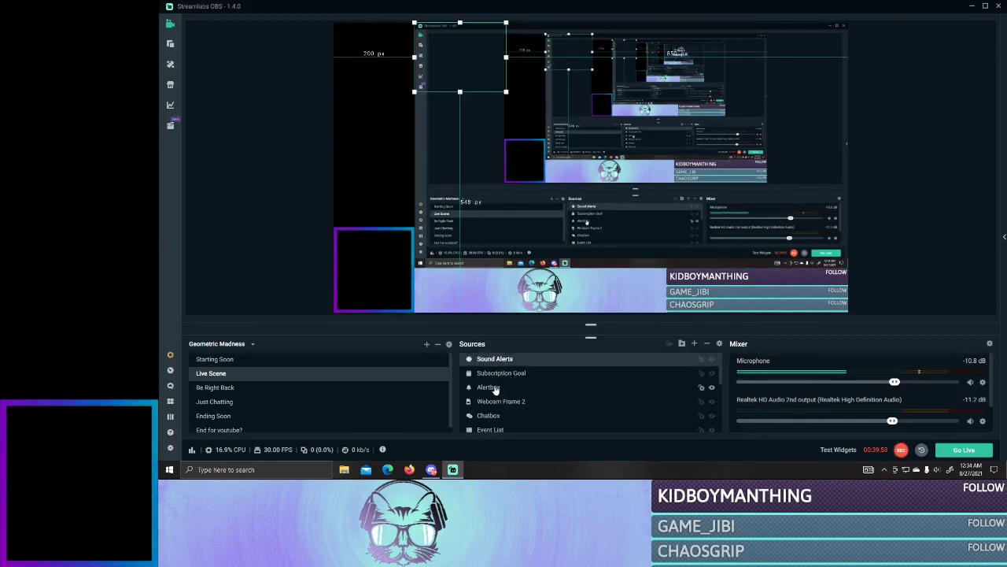
click(493, 387)
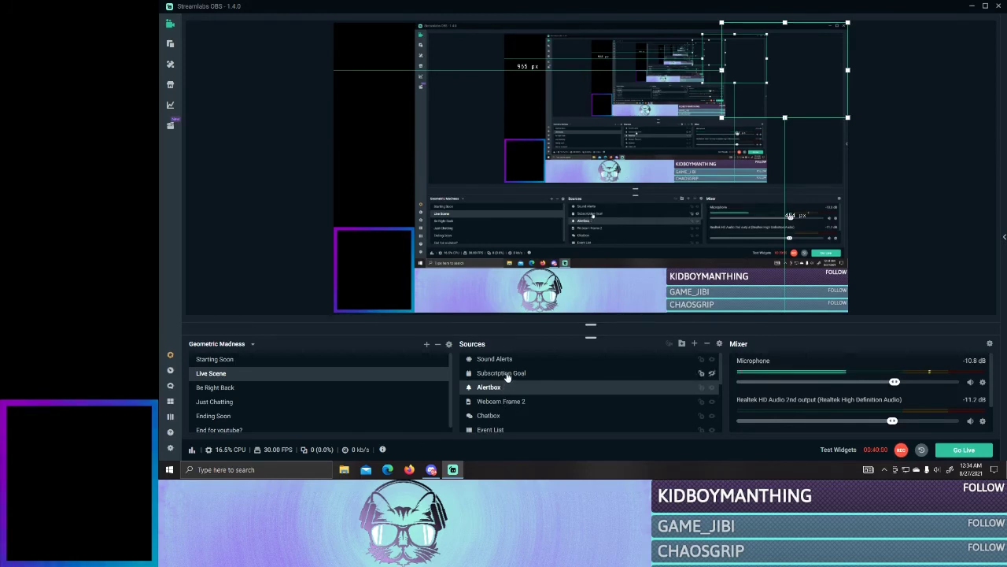
Step: Show the Subscription Goal widget on the Live Scene canvas and hide it again
click(507, 375)
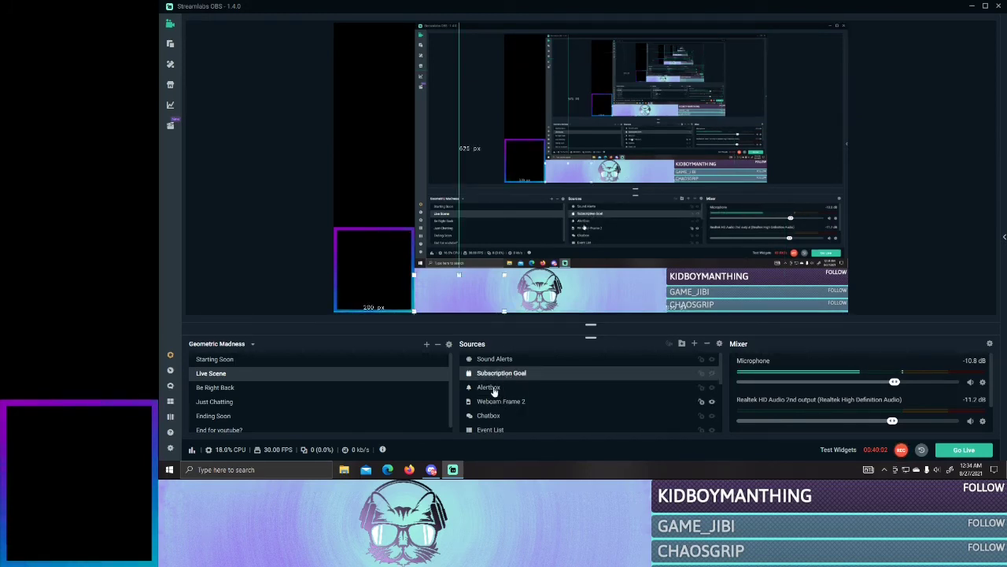
click(711, 375)
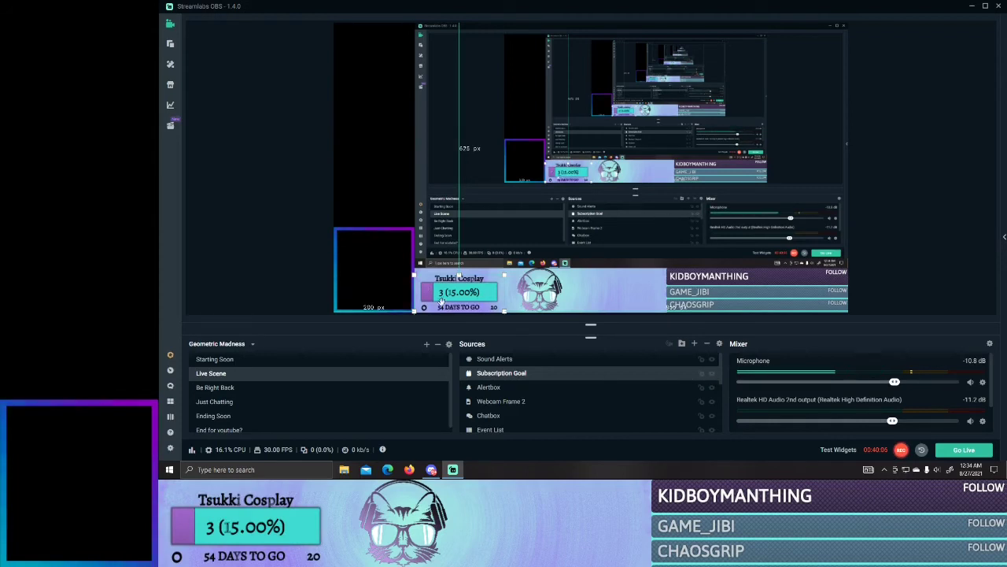
click(711, 374)
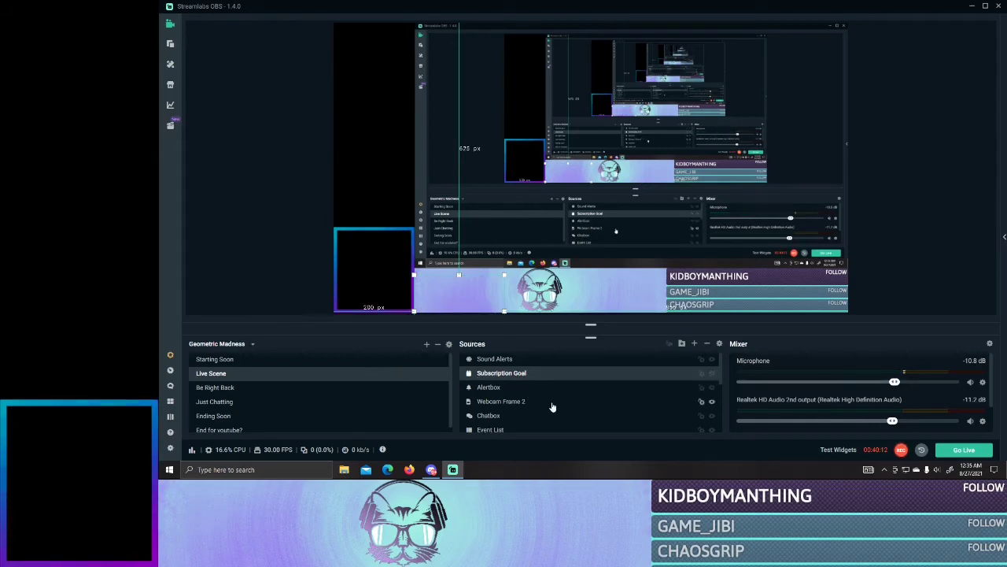
Step: Examine how Alertbox, Webcam Frame 2 and Chatbox are placed and ordered in the Live Scene, ending on Webcam Frame 2
click(495, 390)
click(513, 401)
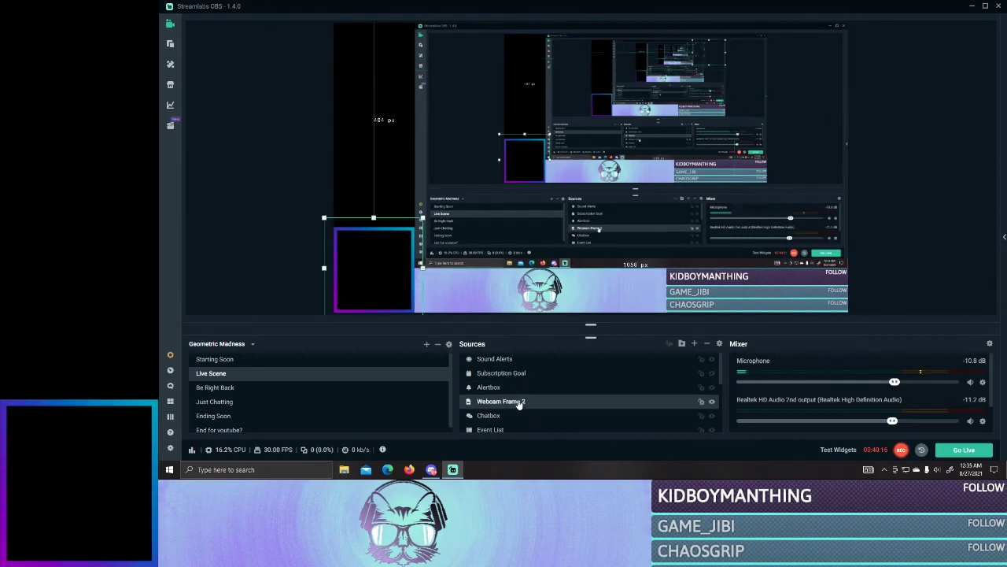
scroll(513, 407, down, 1)
click(502, 374)
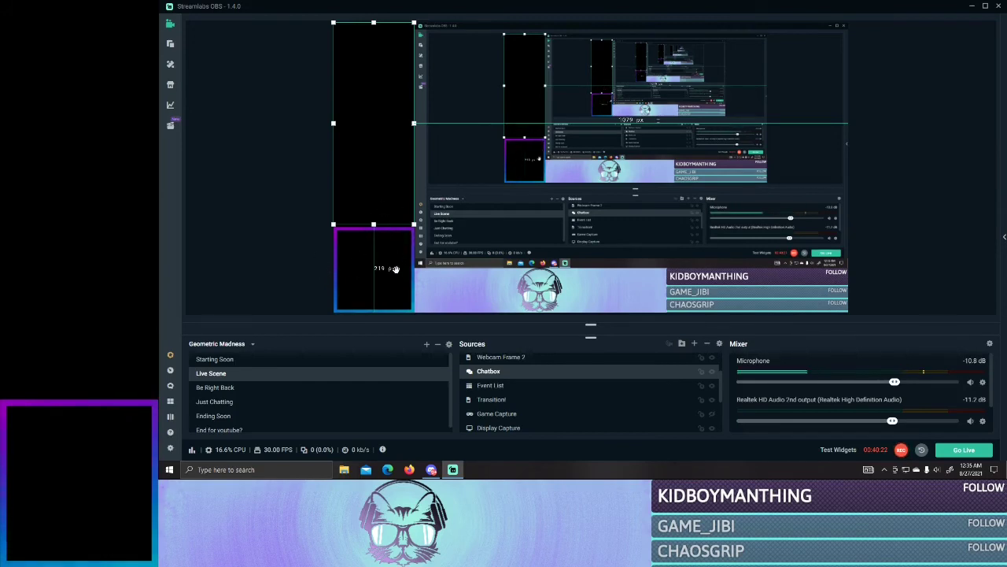
scroll(515, 388, up, 1)
click(508, 402)
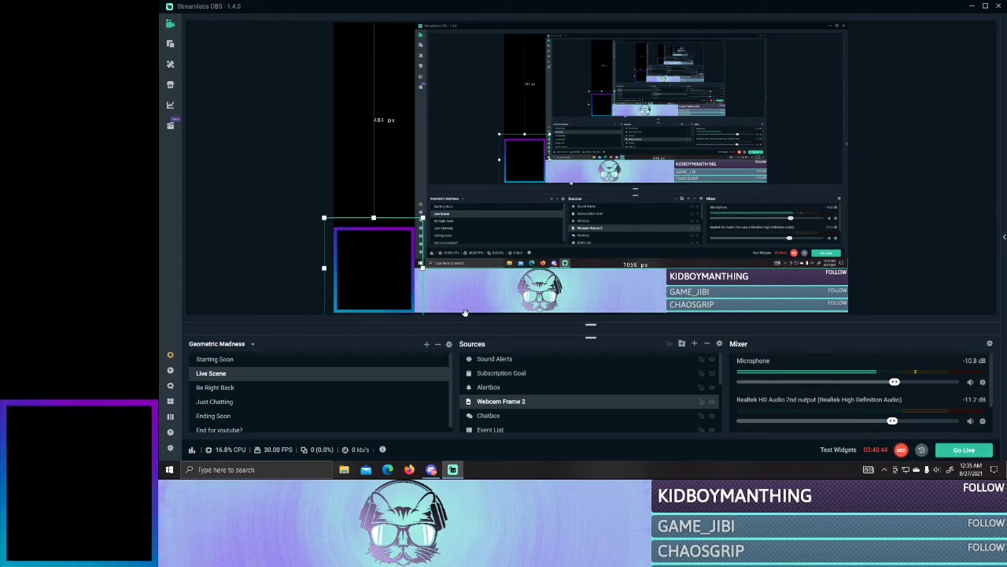
scroll(547, 409, down, 3)
scroll(535, 399, up, 2)
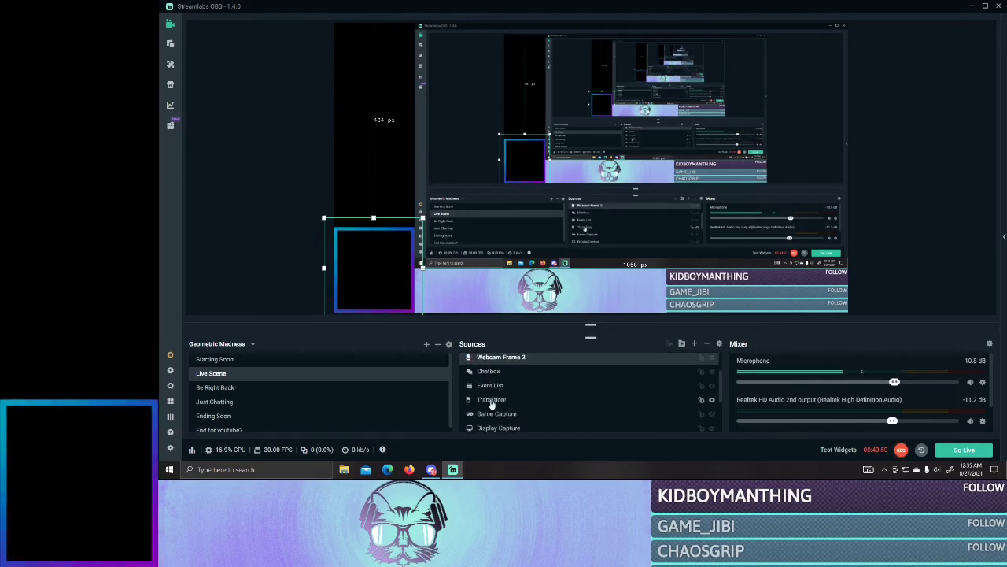
Step: Select the Transition! source in the Live Scene and look at its available options
click(491, 401)
right_click(491, 401)
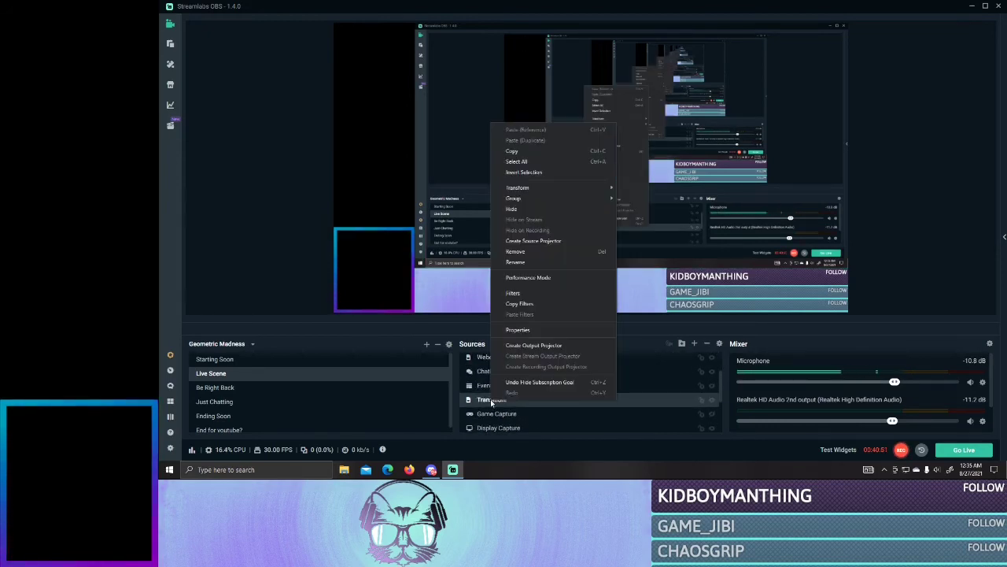
click(471, 336)
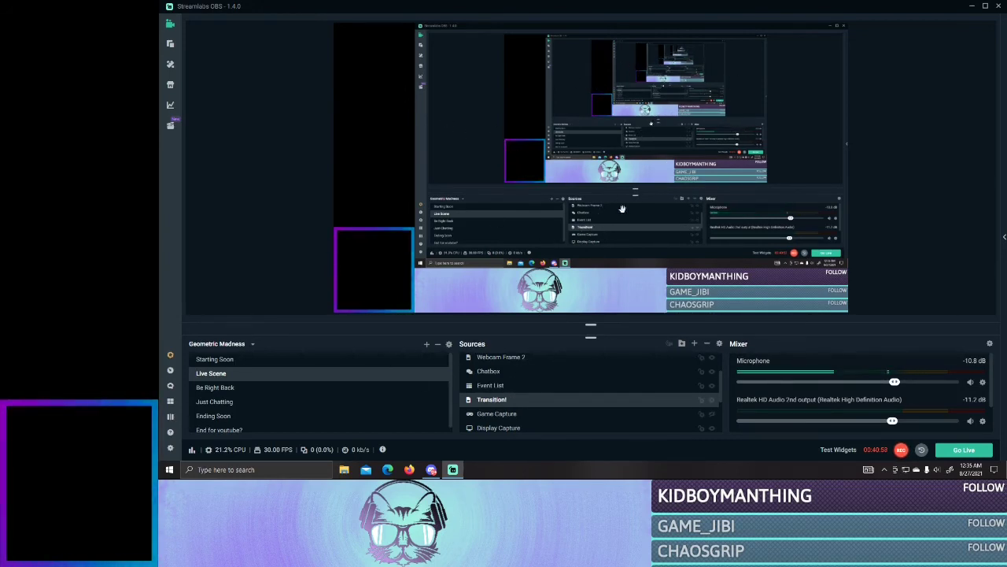
Step: Look through the capture, webcam and color sources low in the Live Scene's stack and select the Image banner on the canvas
scroll(511, 382, down, 3)
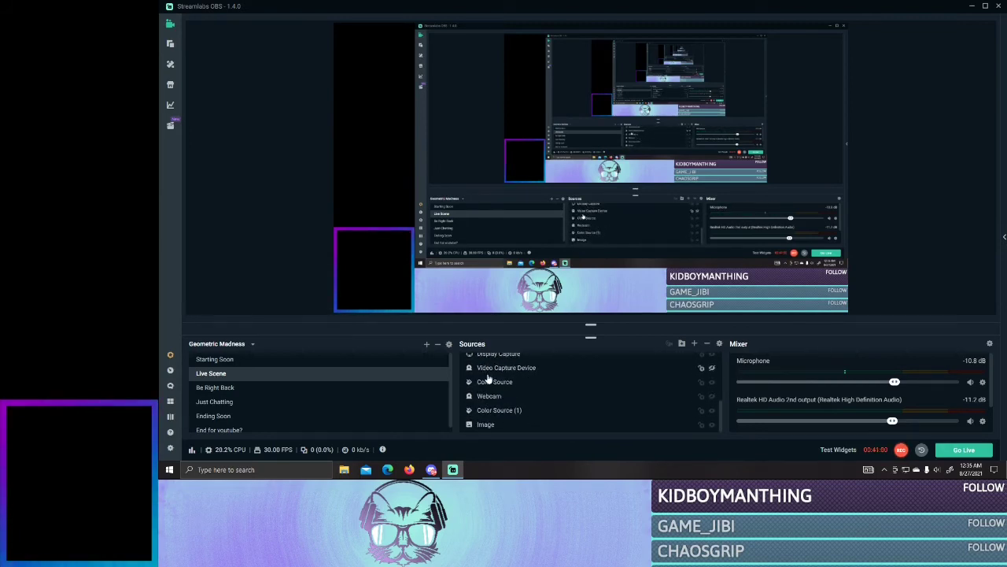
scroll(496, 380, up, 1)
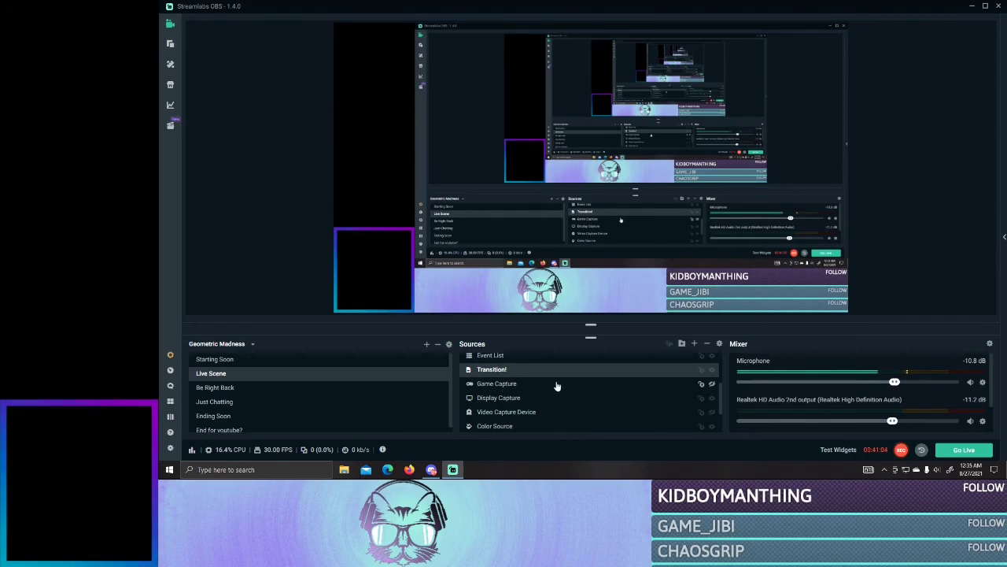
scroll(561, 385, down, 1)
scroll(497, 376, up, 1)
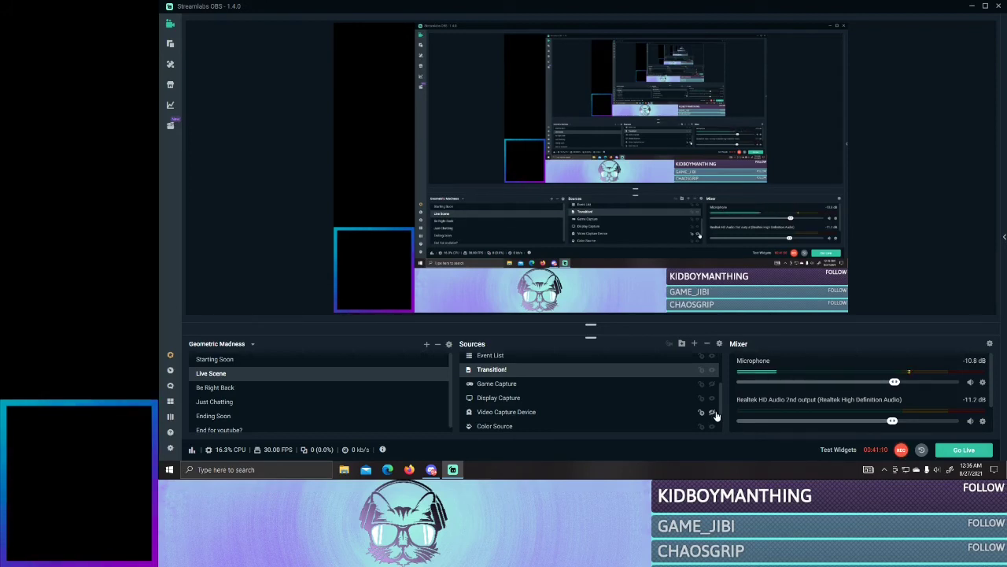
scroll(715, 415, down, 1)
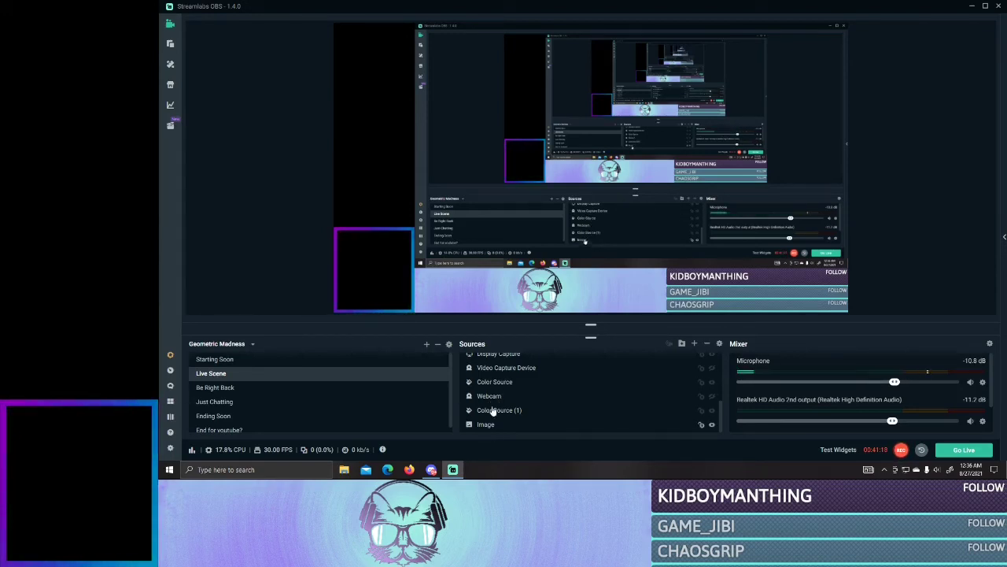
click(570, 300)
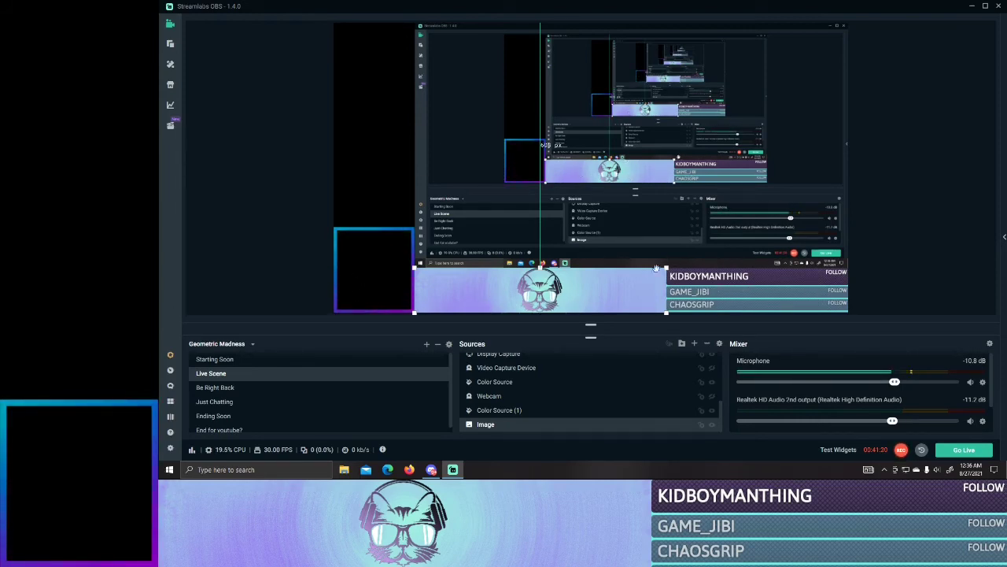
scroll(535, 390, up, 5)
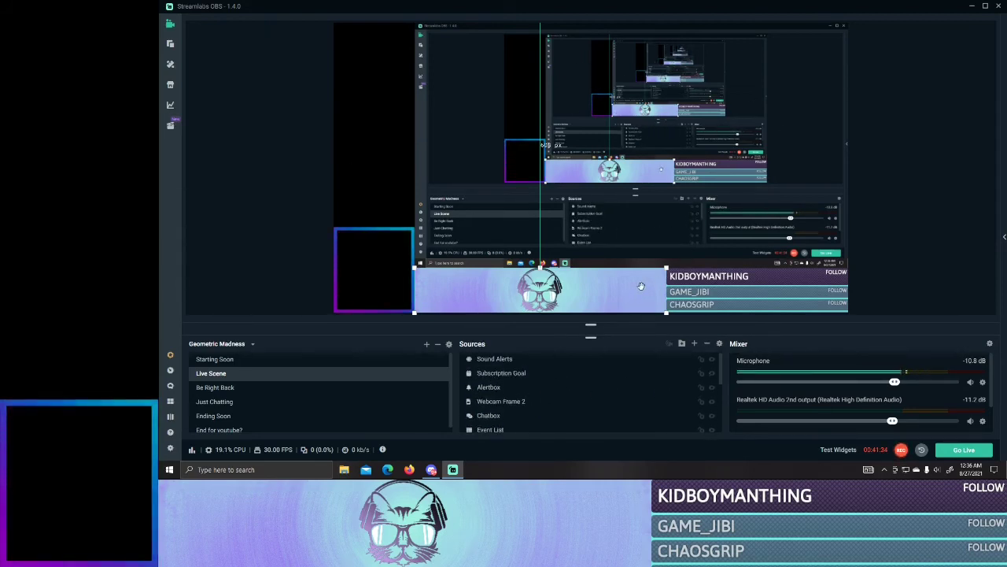
Step: Switch to the Ending Soon scene and review the General settings, including the Output and Source Alignment Snapping options
click(217, 417)
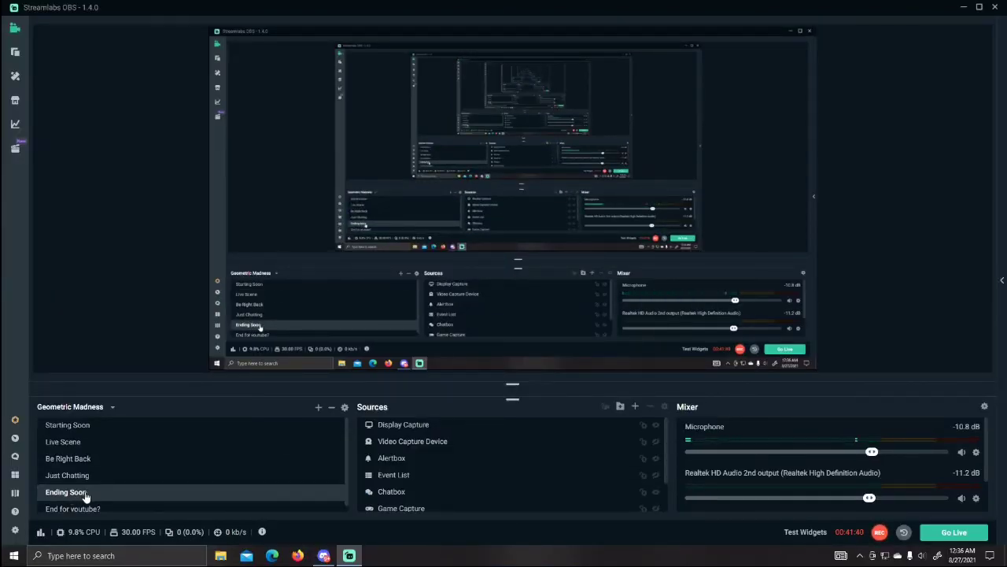
click(14, 531)
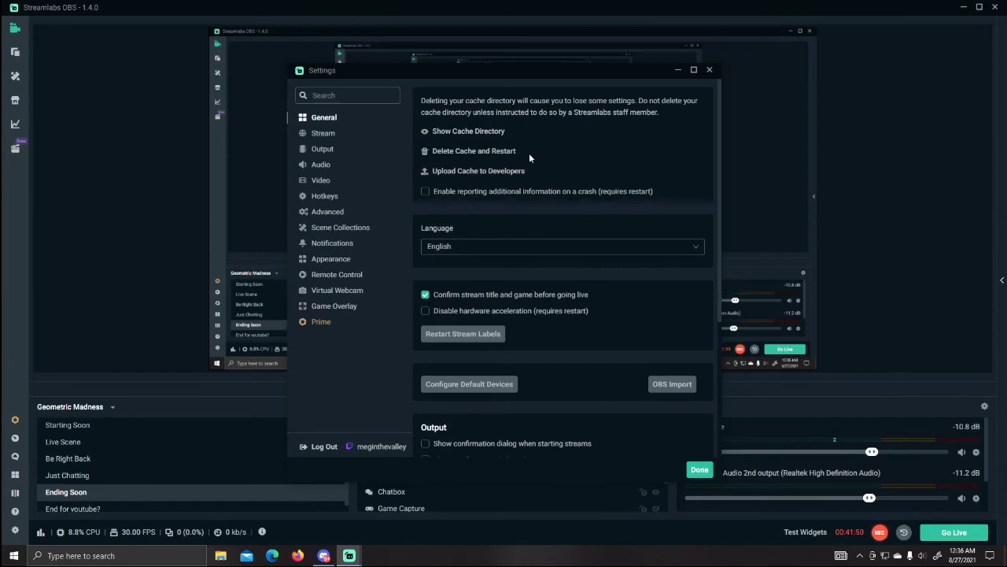
scroll(527, 157, down, 5)
scroll(527, 176, up, 5)
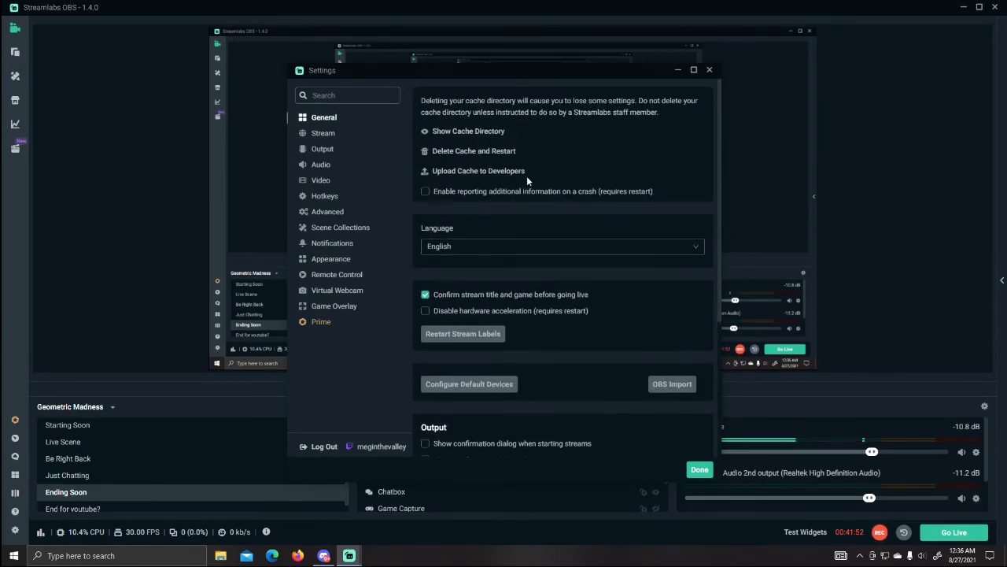
scroll(529, 181, down, 1)
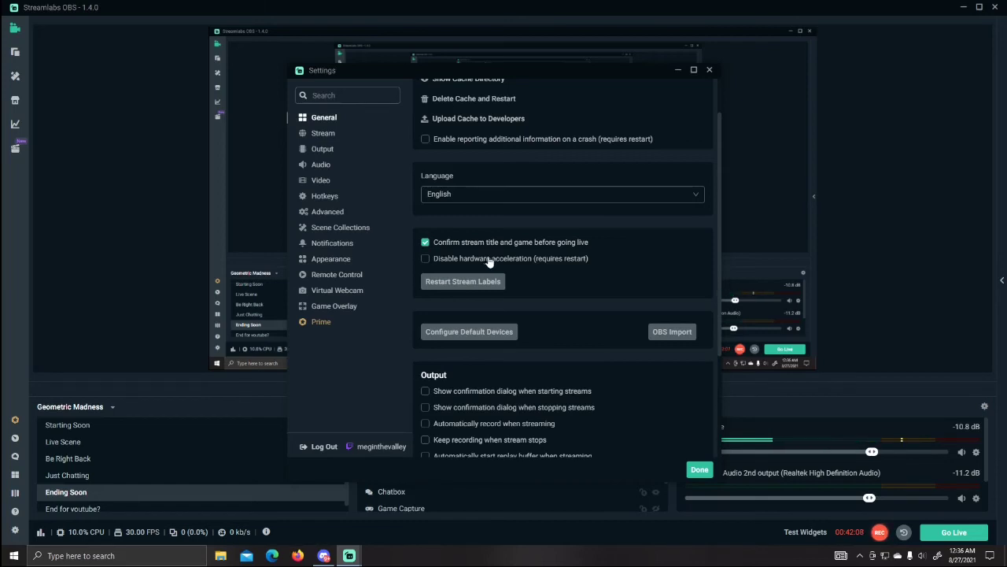
scroll(496, 267, down, 3)
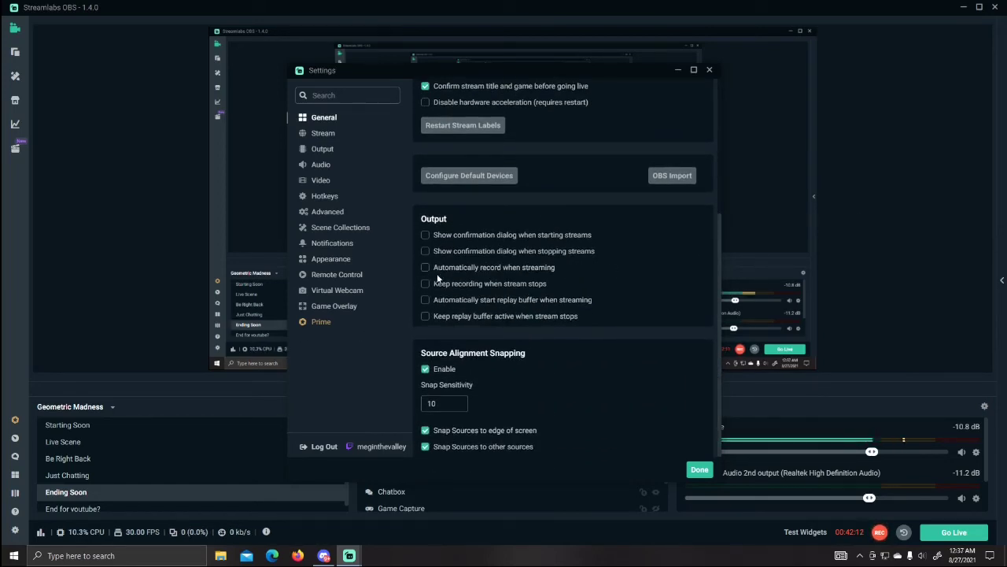
Step: Review the Stream destinations and the streaming options in the Output settings
click(318, 137)
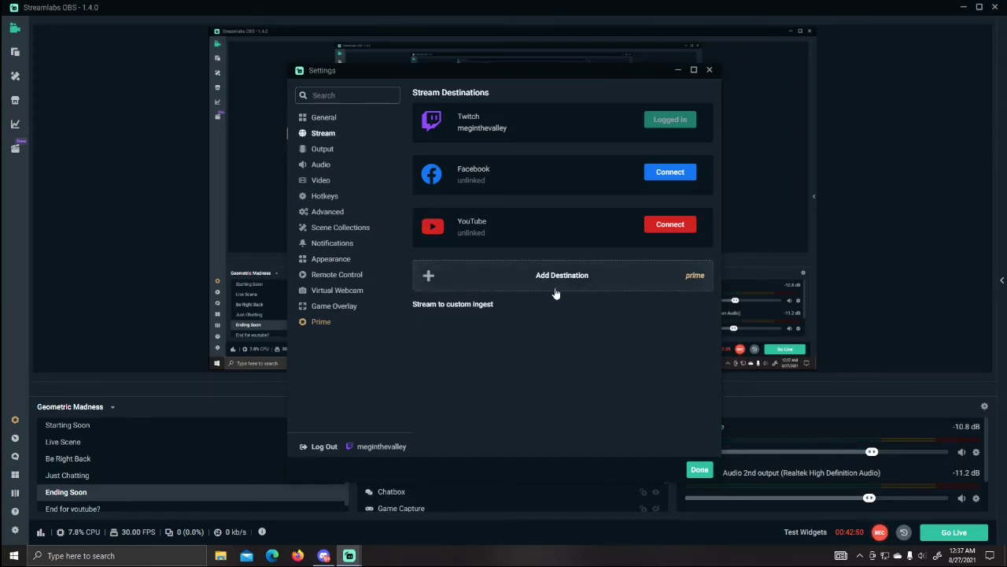
click(321, 151)
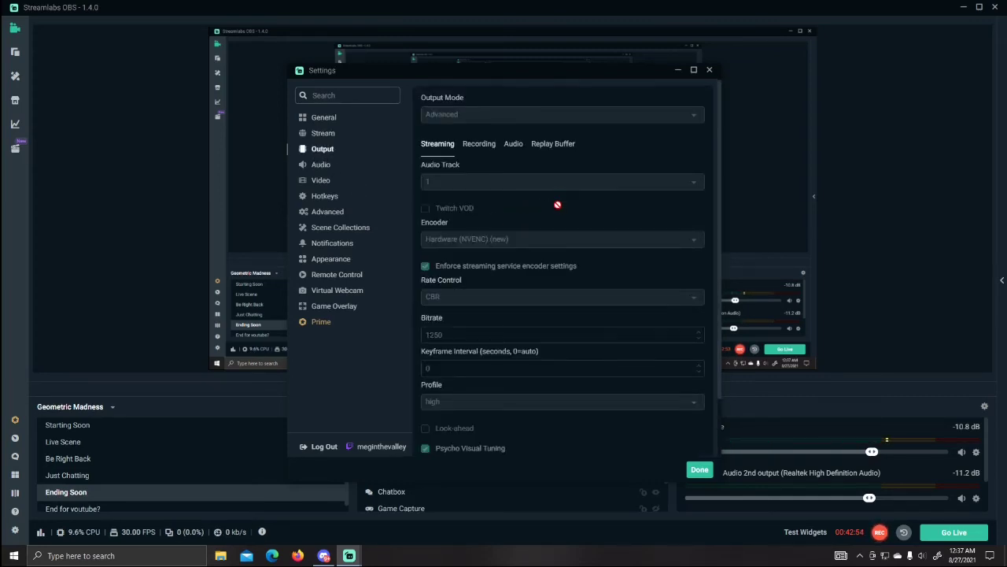
scroll(558, 206, down, 1)
scroll(516, 350, up, 1)
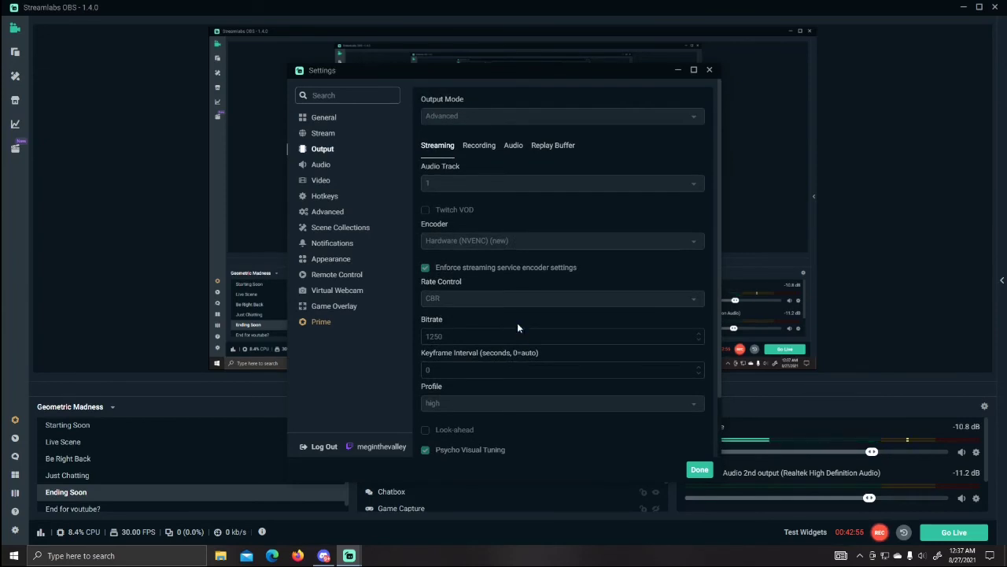
Step: Review the Audio devices and the Video resolution settings, moving the Settings window aside to check the preview canvas
click(324, 165)
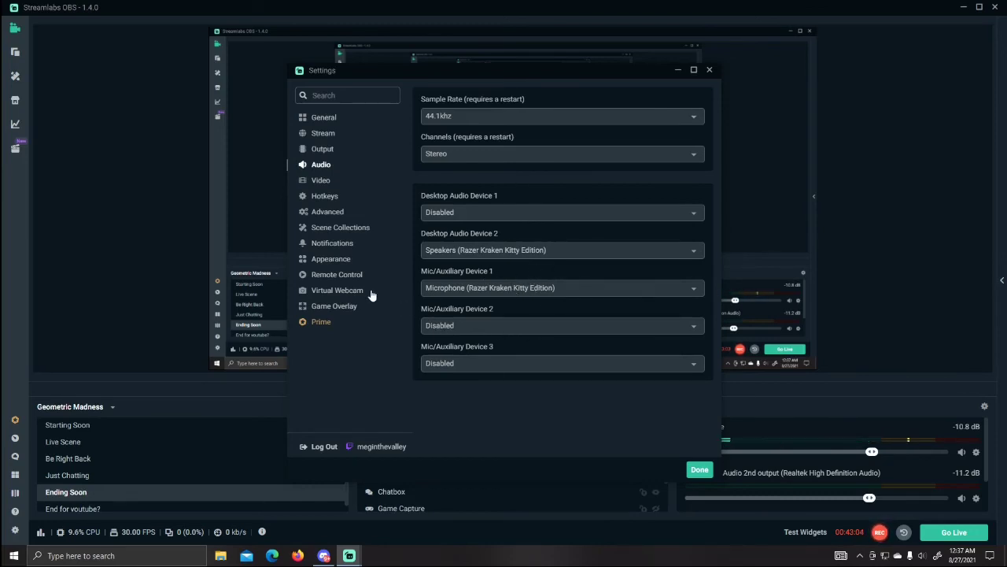
click(317, 182)
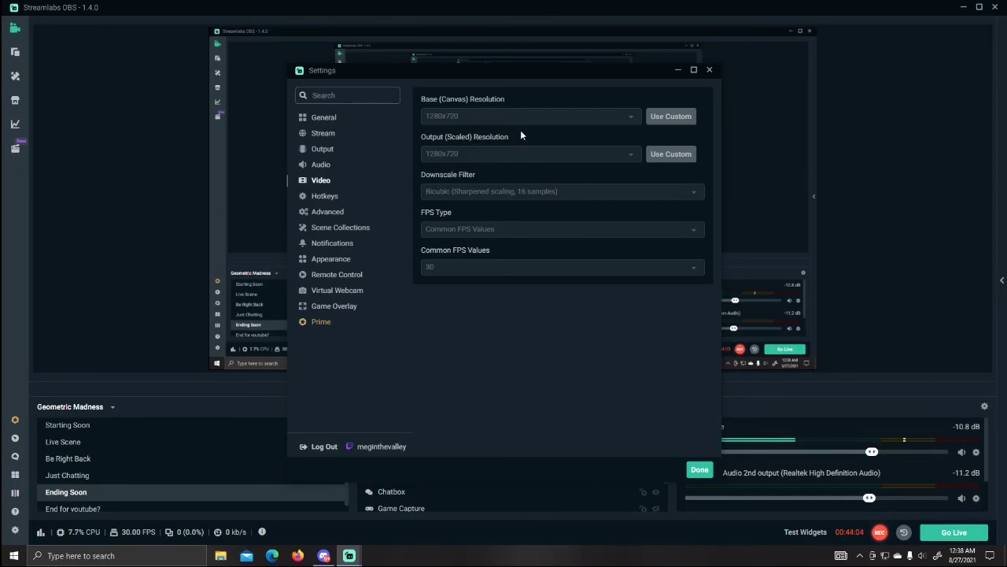
drag(543, 71, 263, 84)
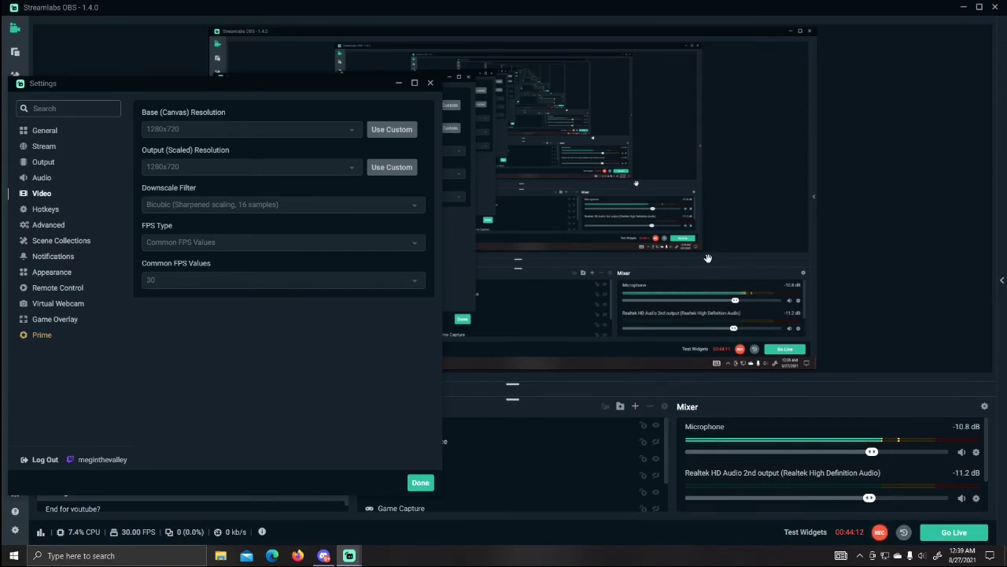
drag(255, 87, 457, 61)
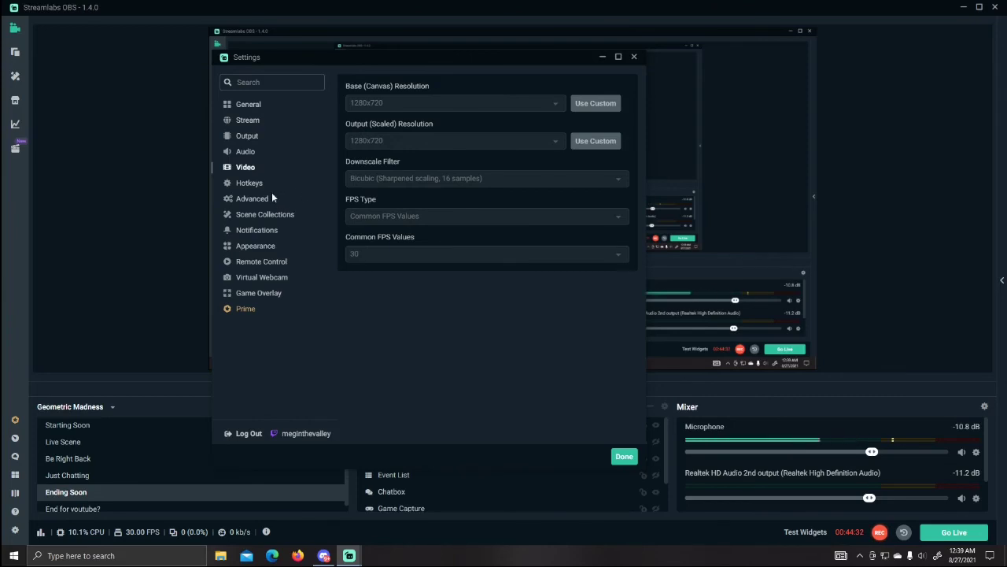
Step: Look through the Hotkeys settings for the general stream actions and the individual scenes
click(254, 185)
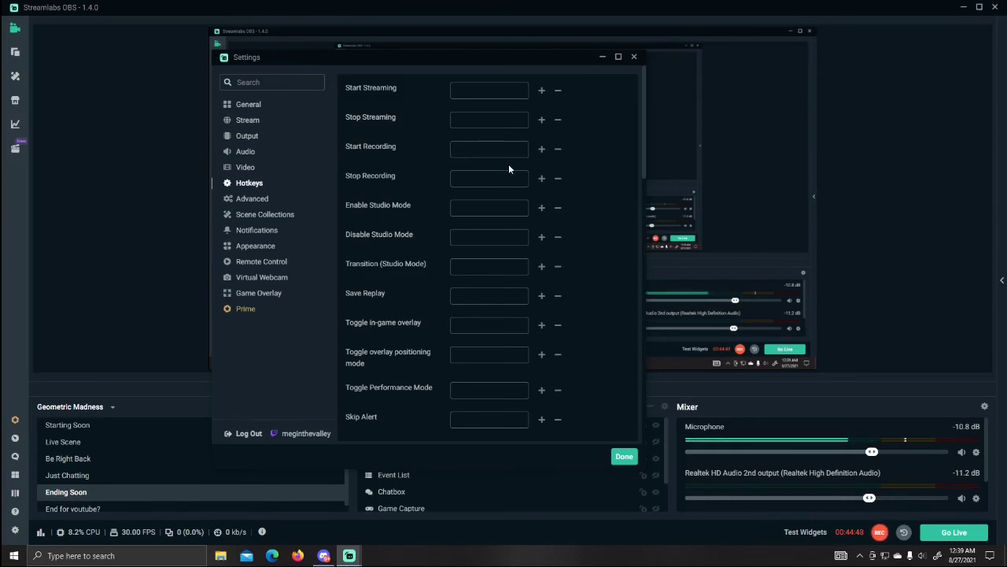
scroll(443, 157, down, 5)
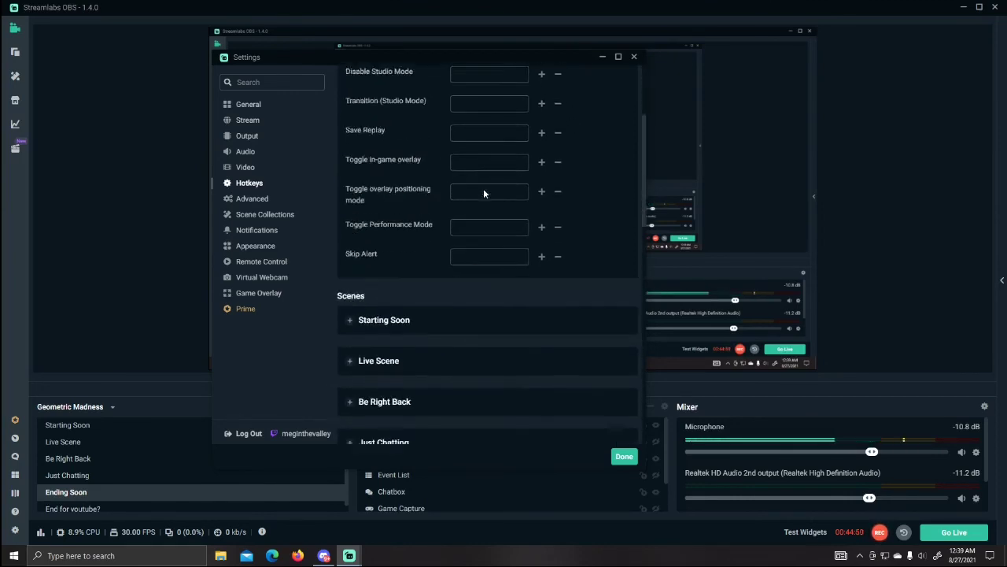
scroll(478, 210, up, 5)
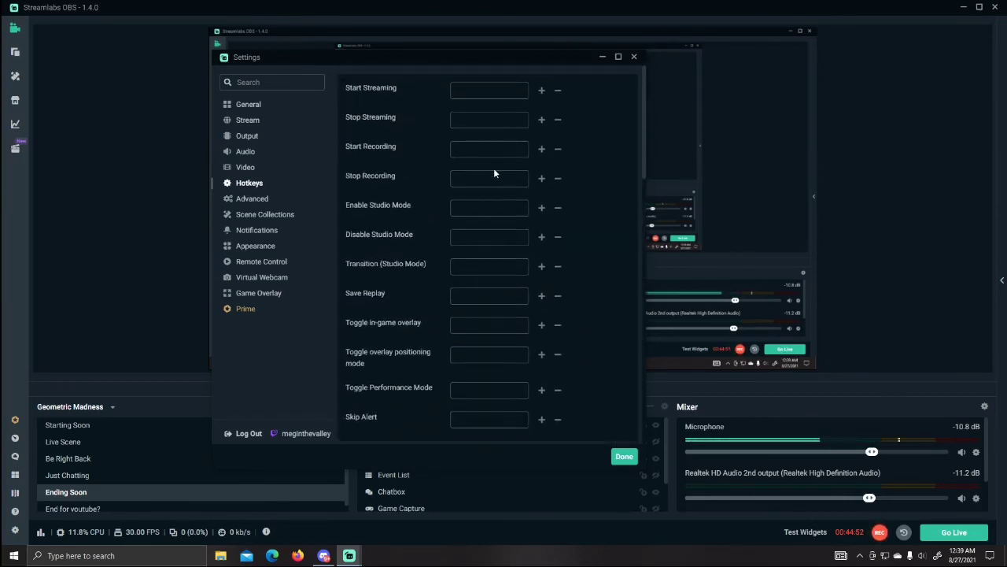
Step: Examine the Advanced settings, including Video, Audio, Recording, Replay Buffer, Stream Delay, Automatically Reconnect and Network
click(254, 200)
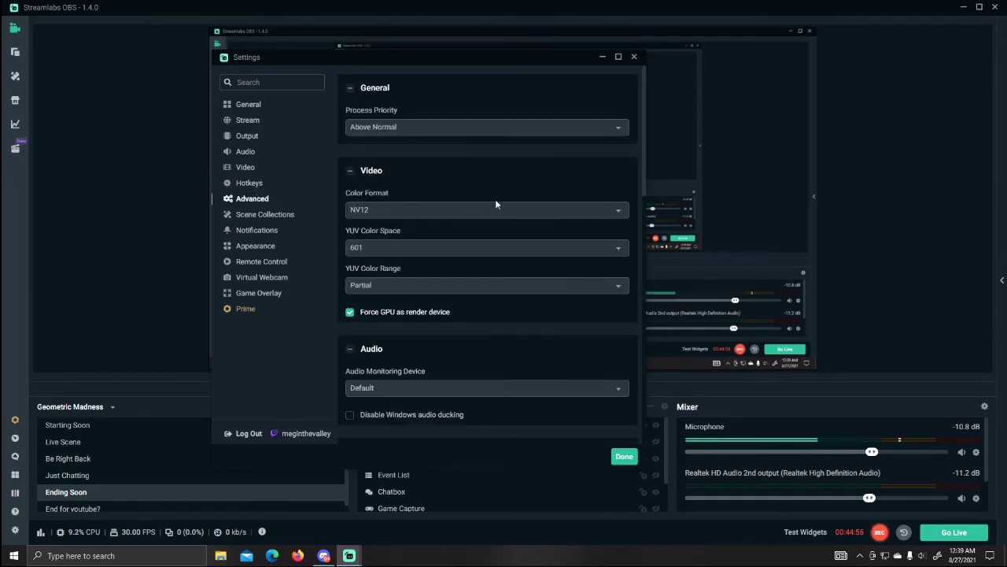
scroll(538, 148, down, 3)
scroll(538, 148, down, 6)
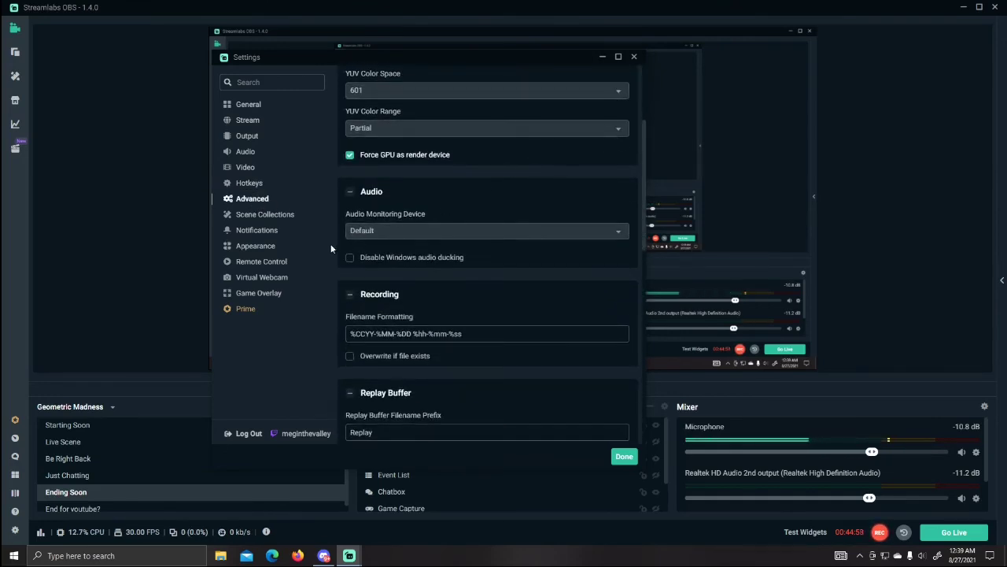
scroll(498, 251, down, 1)
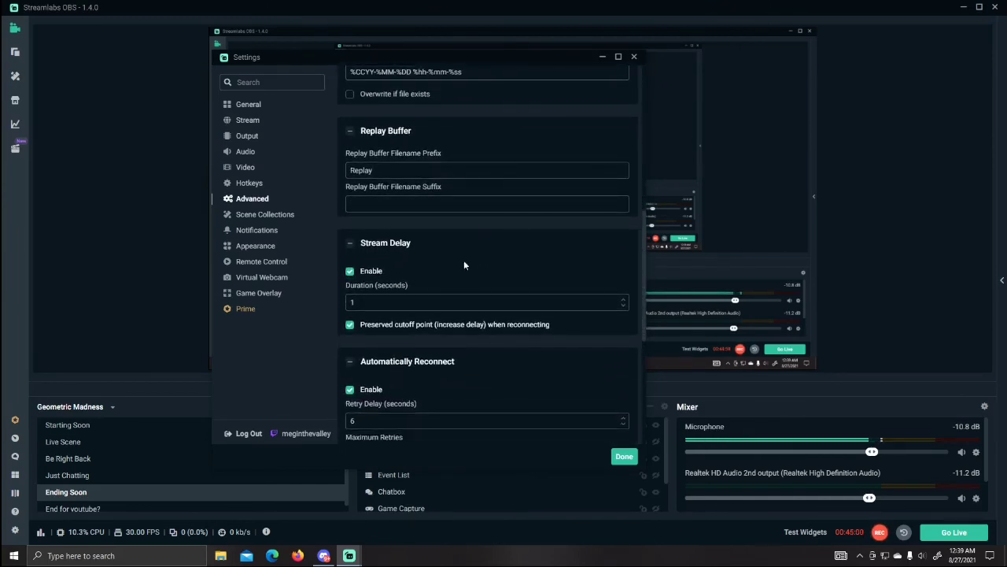
scroll(350, 274, down, 1)
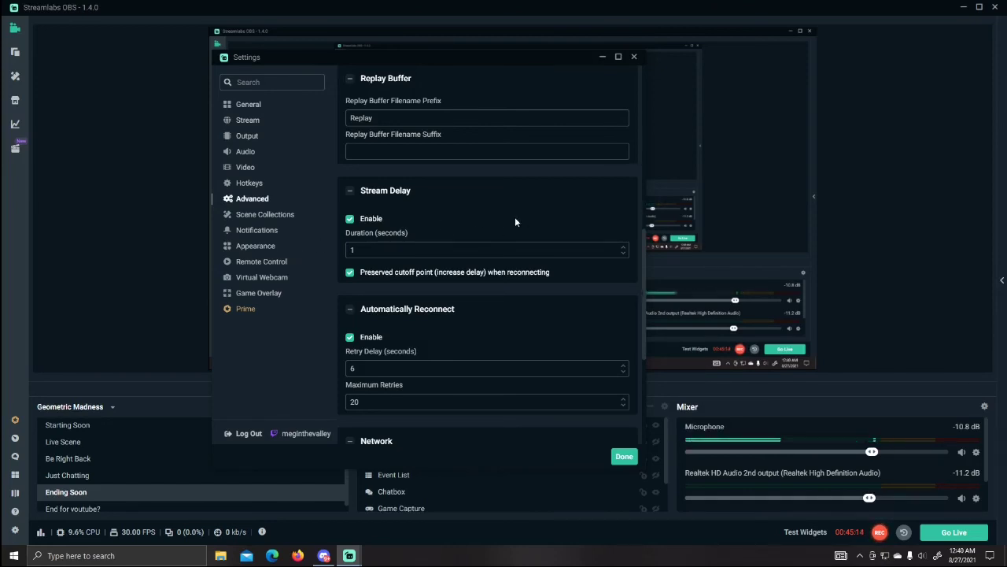
scroll(515, 222, down, 1)
scroll(515, 222, down, 5)
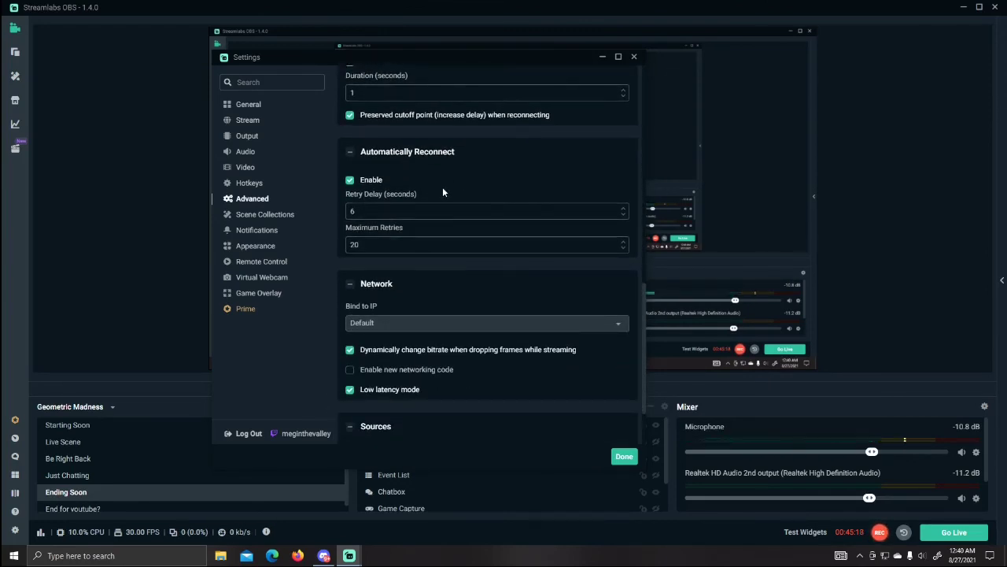
scroll(443, 186, down, 3)
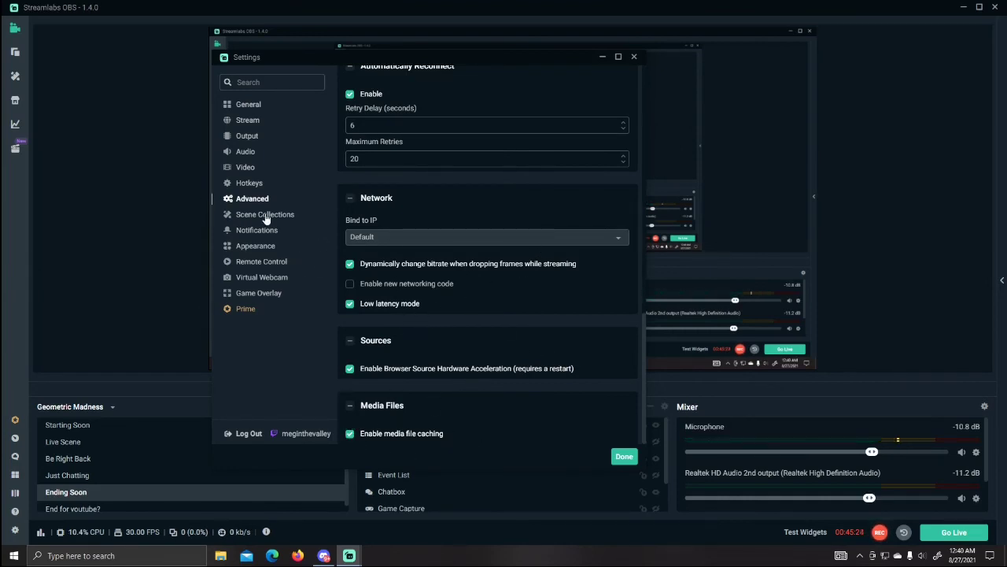
scroll(421, 232, up, 10)
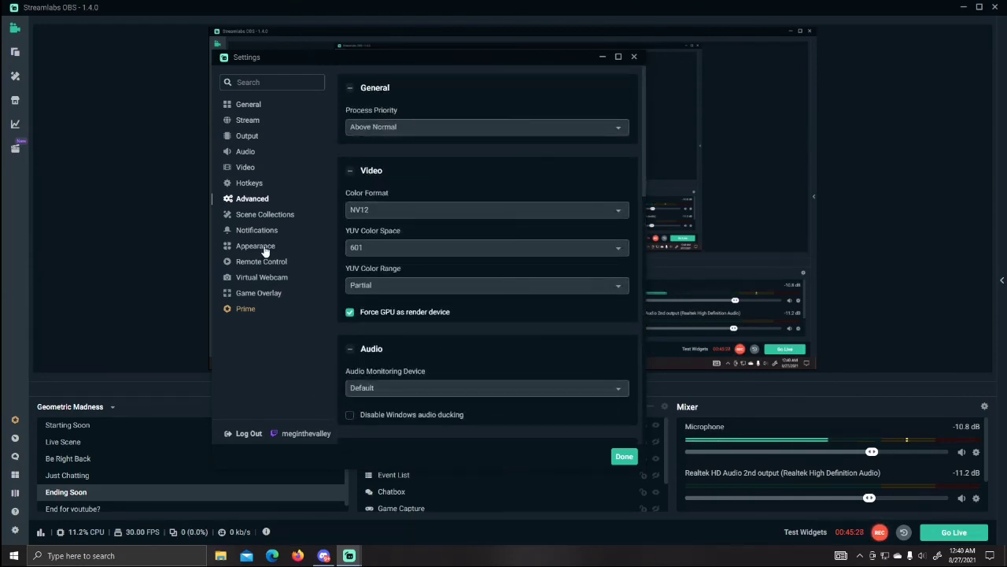
scroll(461, 329, down, 3)
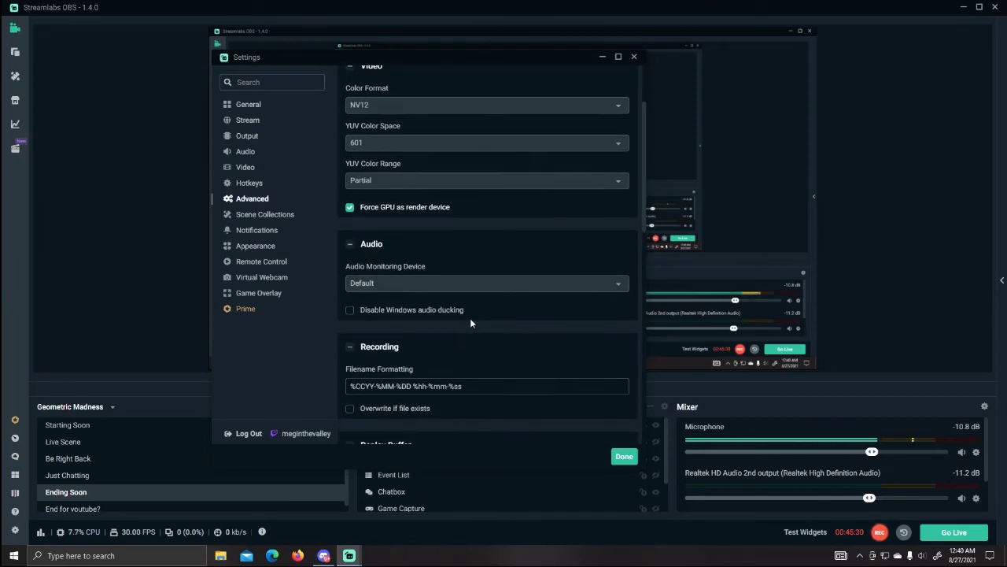
Step: Review the Scene Collections import and export options and the Notifications settings
click(258, 217)
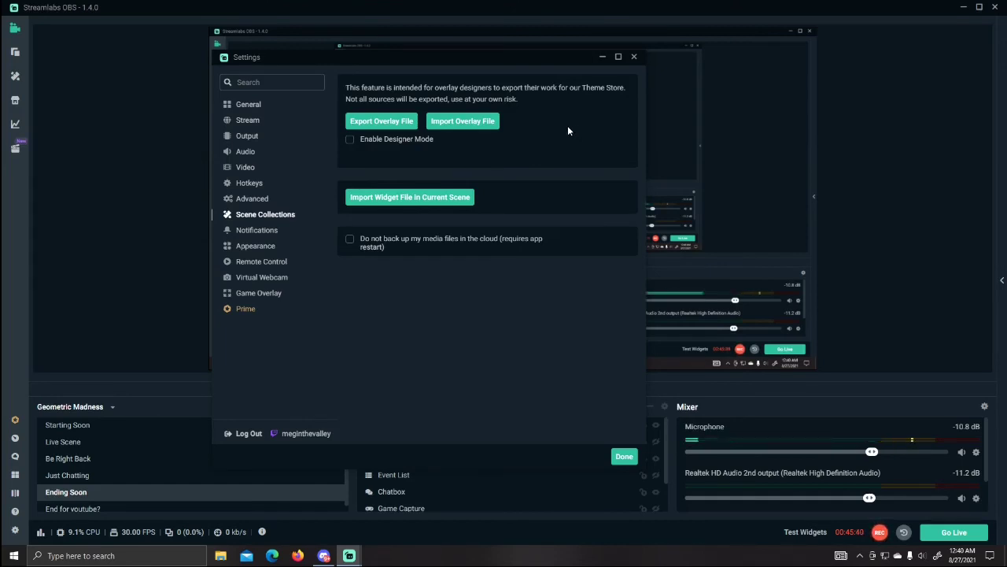
click(268, 231)
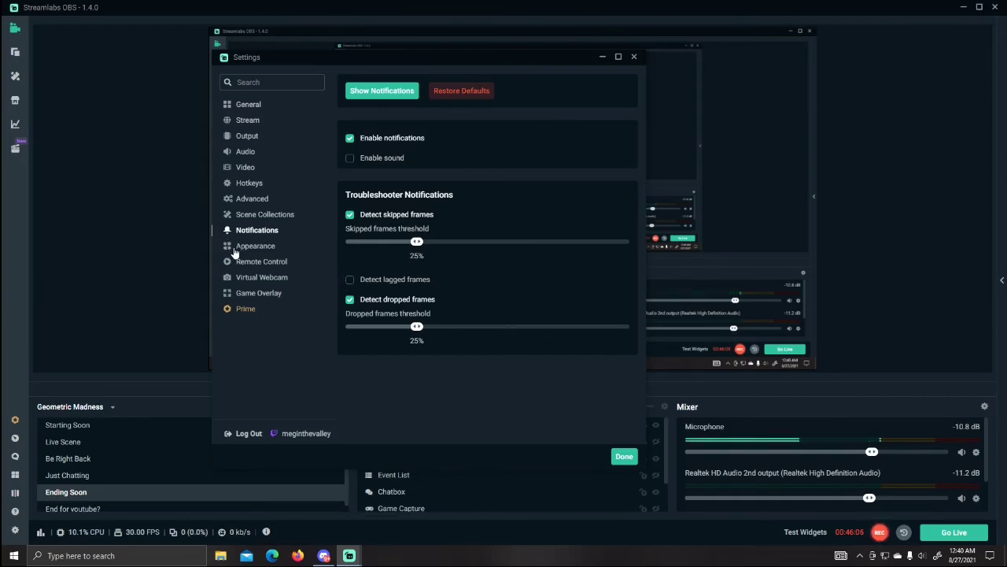
Step: Try the Day theme in the Appearance settings and restore the Night theme
click(228, 245)
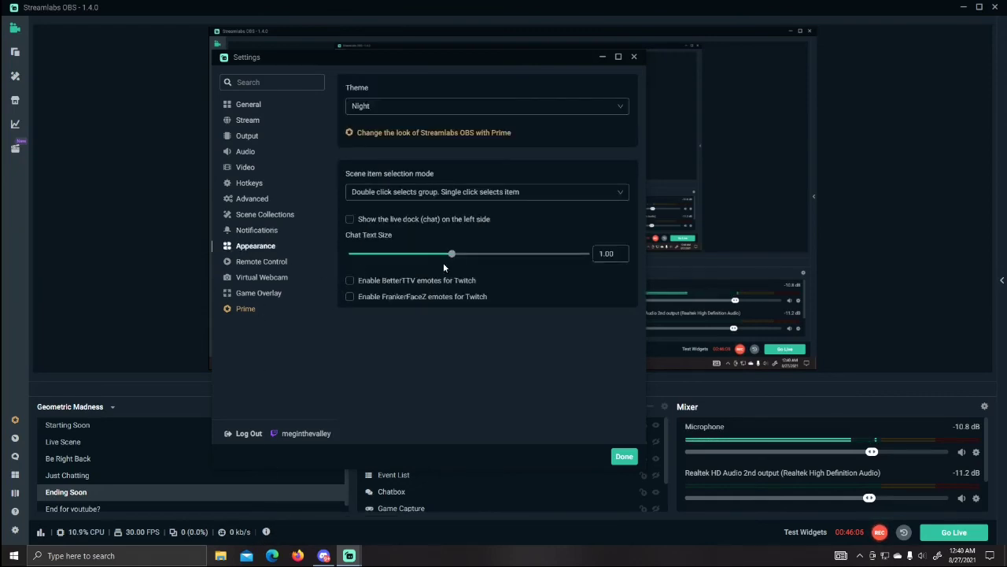
click(452, 112)
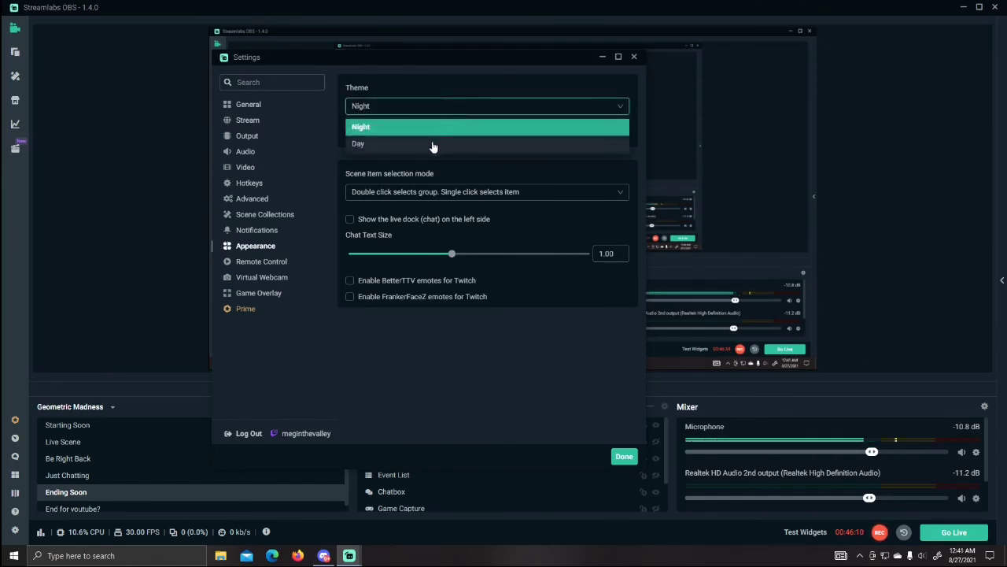
click(433, 142)
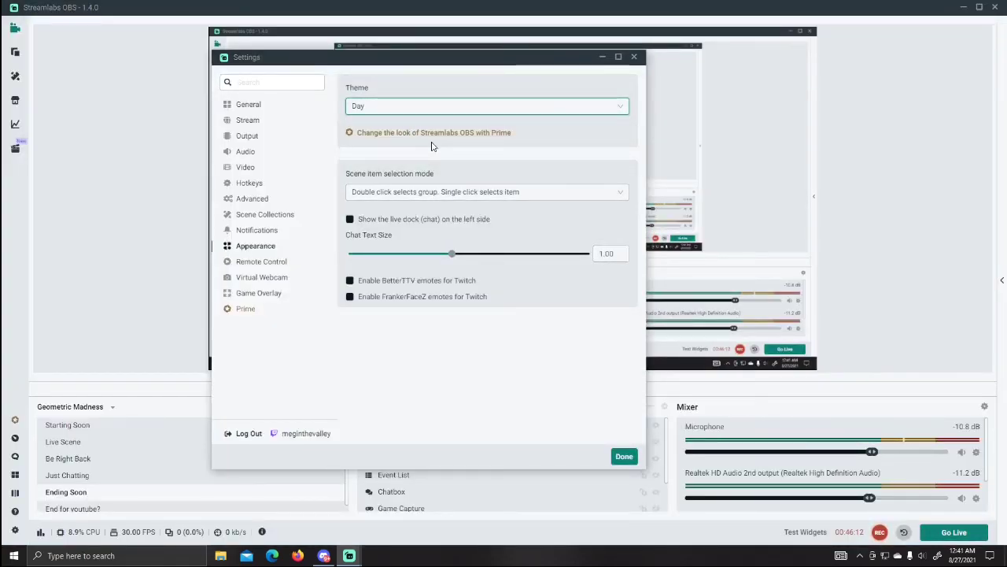
click(583, 111)
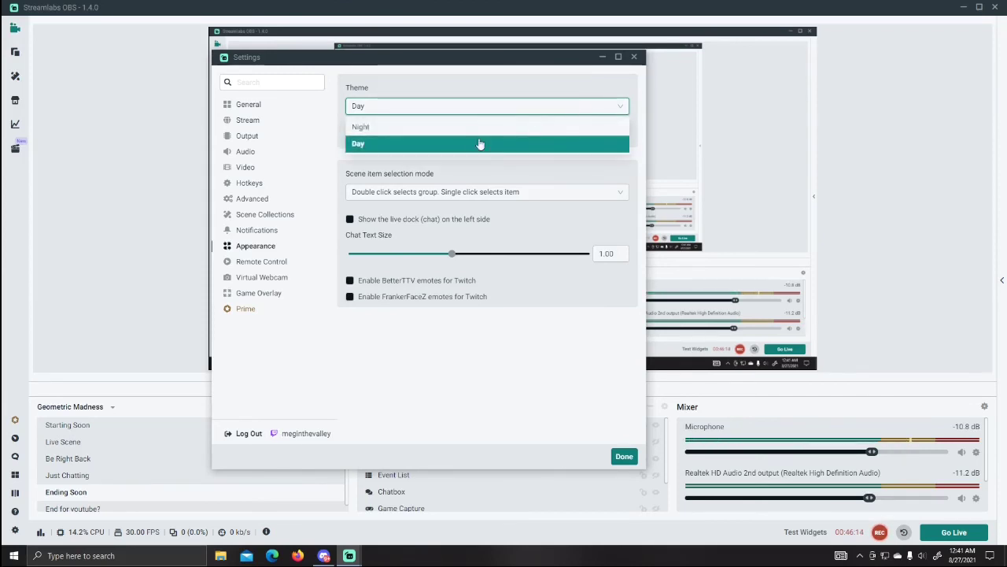
click(472, 128)
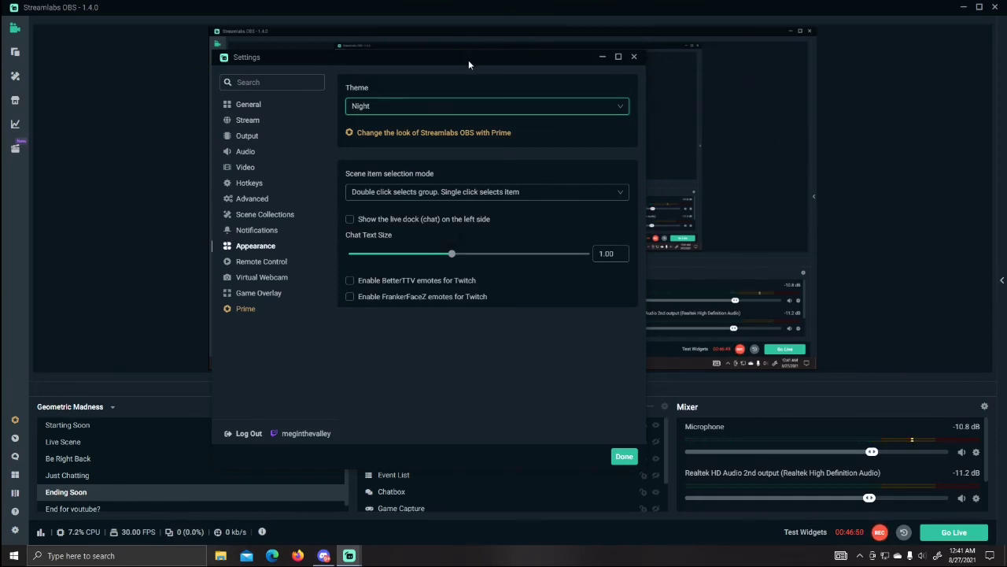
Step: Review the Remote Control, Virtual Webcam and Game Overlay settings, moving the Settings window as needed, and close it
drag(468, 60, 291, 62)
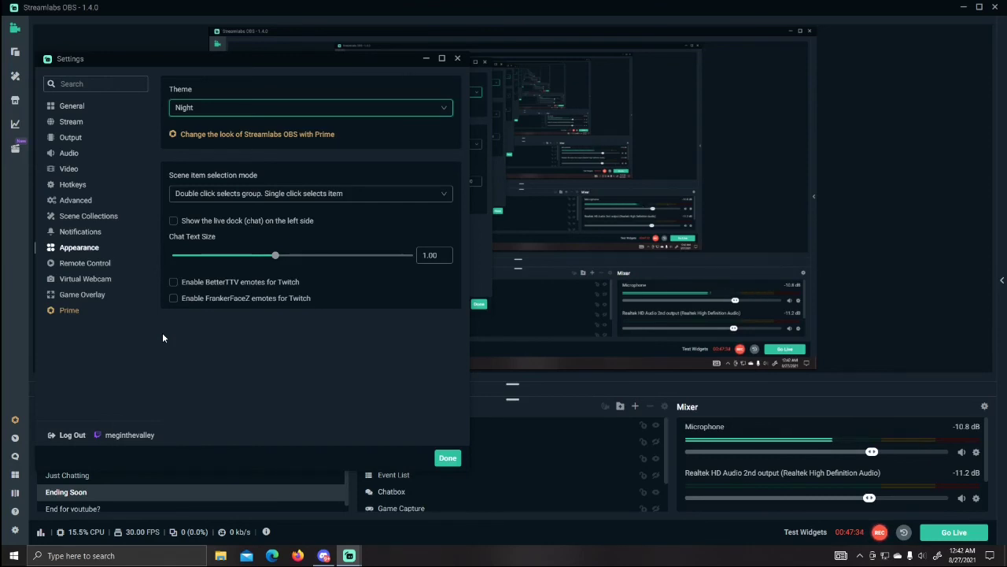
click(87, 266)
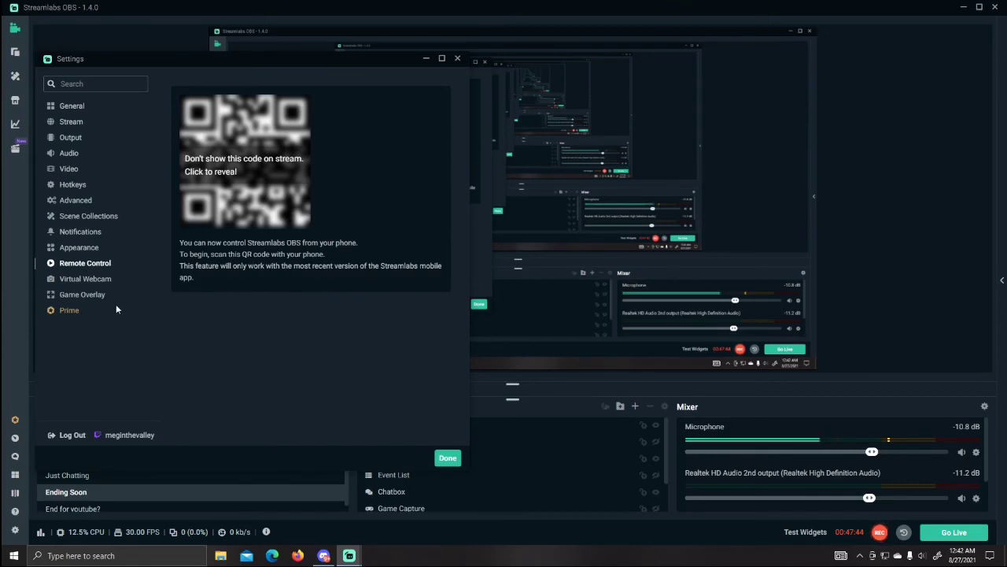
click(73, 283)
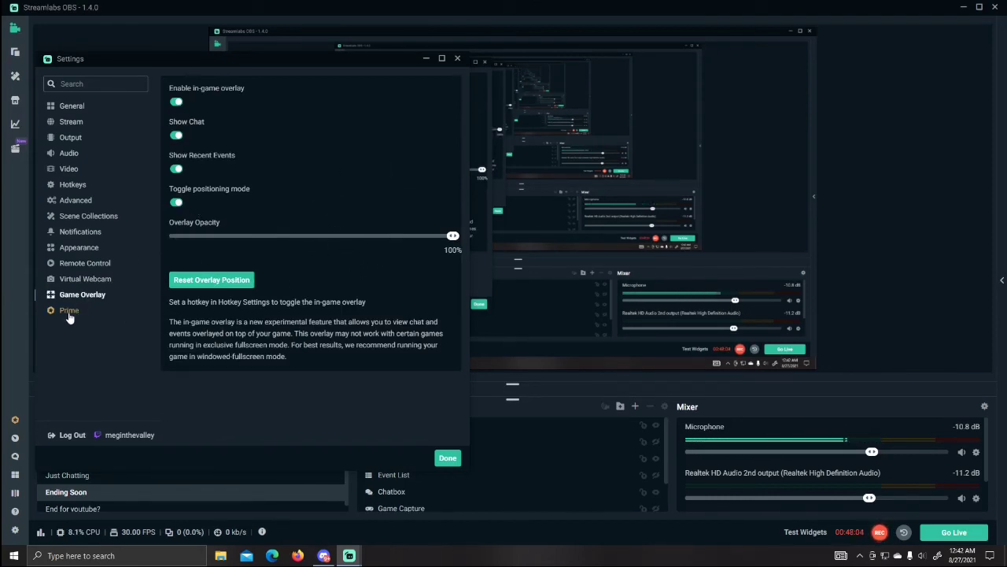
drag(269, 61, 447, 61)
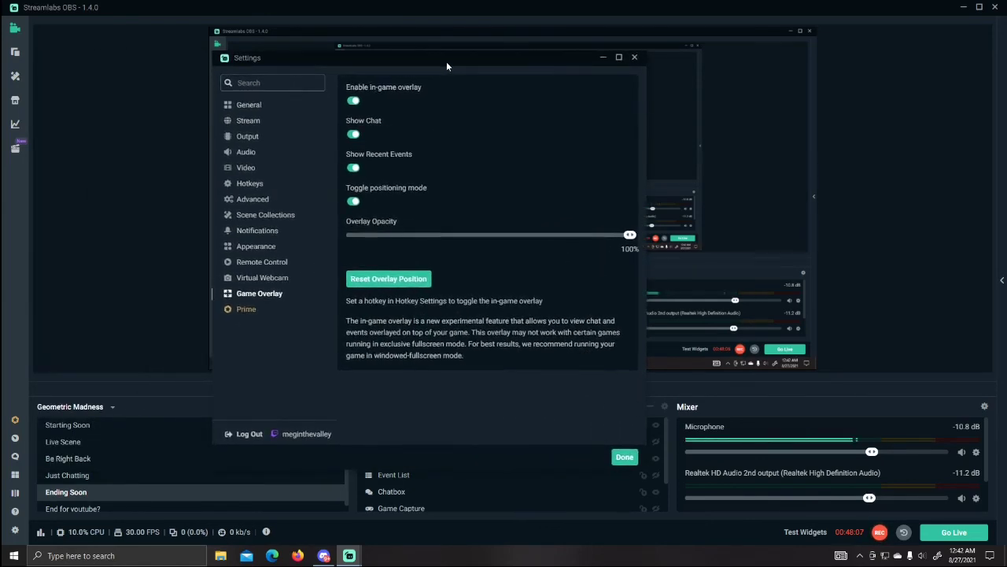
click(634, 60)
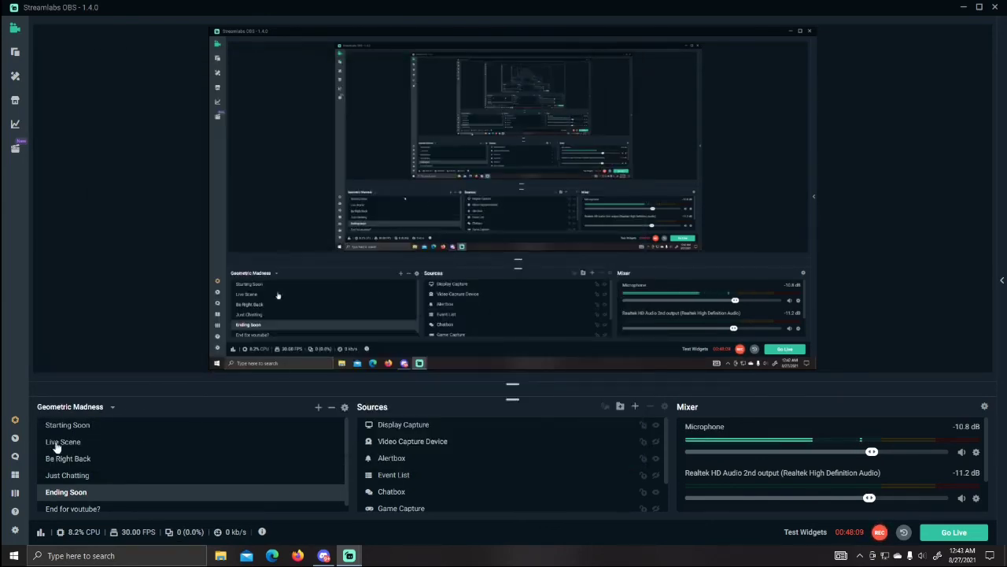
Step: Show Studio Mode's Edit and Live views, turn the mode off, and view the Layout Editor before returning to the scene editor
click(15, 494)
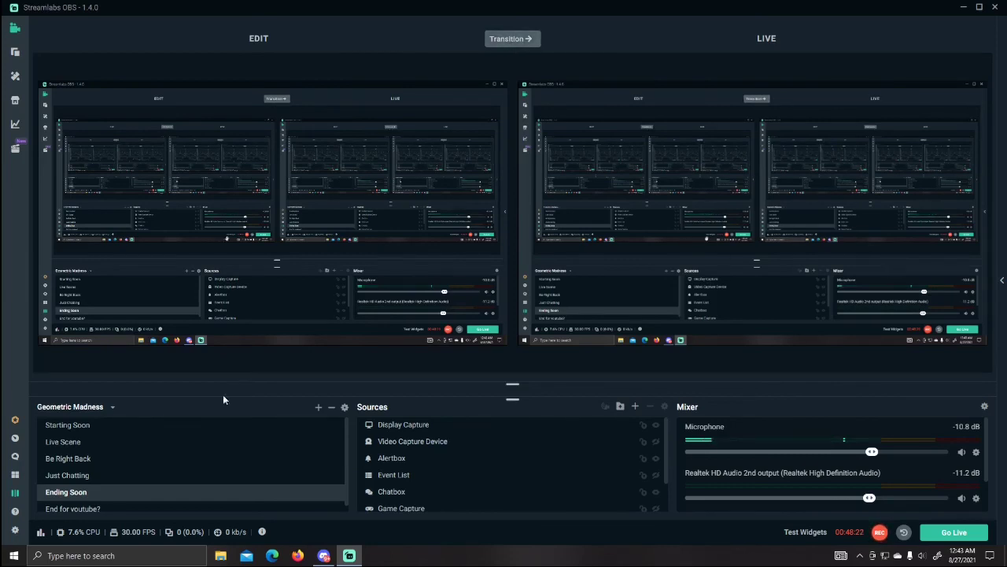
click(15, 493)
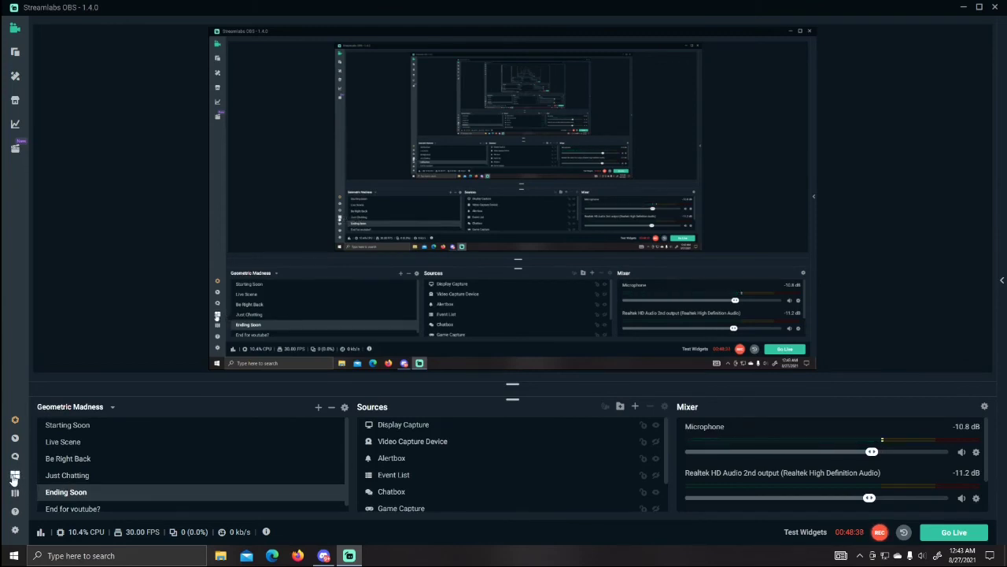
click(15, 474)
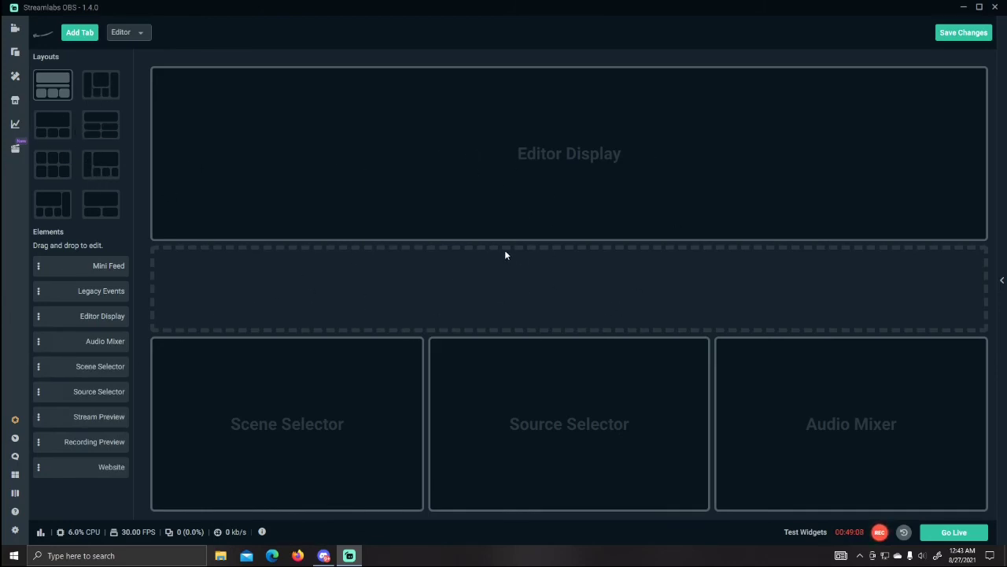
click(18, 33)
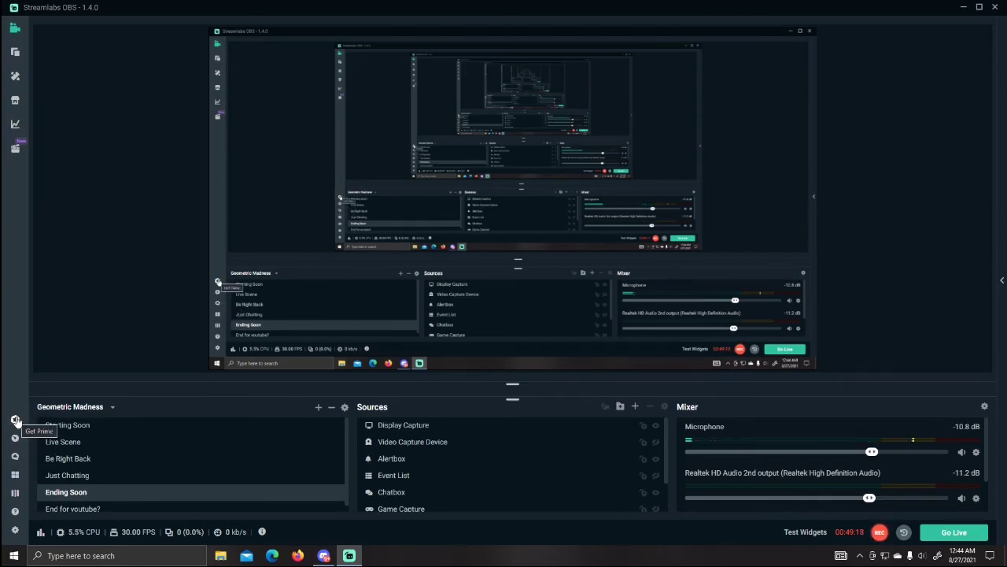
Step: Browse the themes in the Alert Box Library and the scene themes in the stream overlay library
click(17, 53)
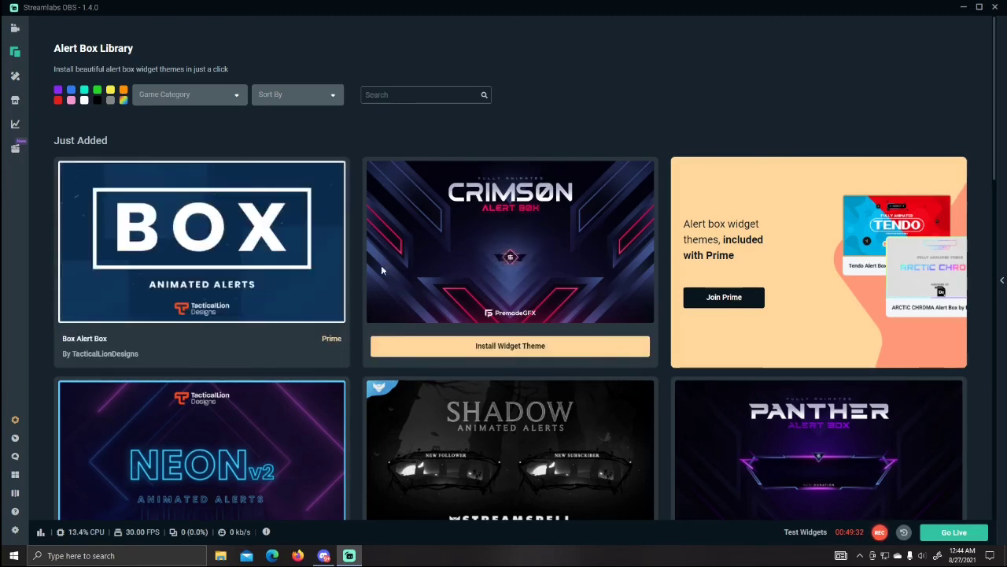
scroll(543, 242, down, 1)
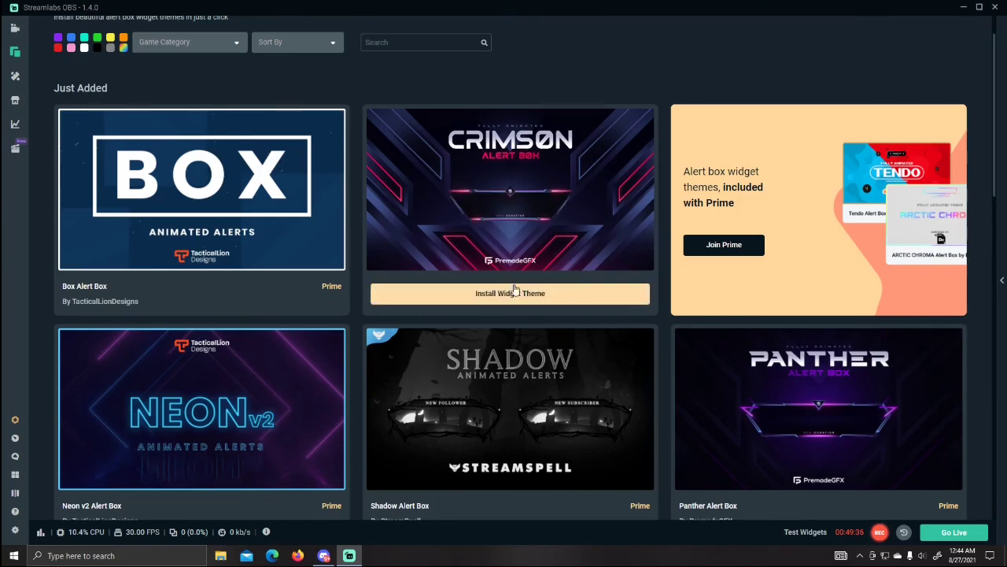
click(16, 77)
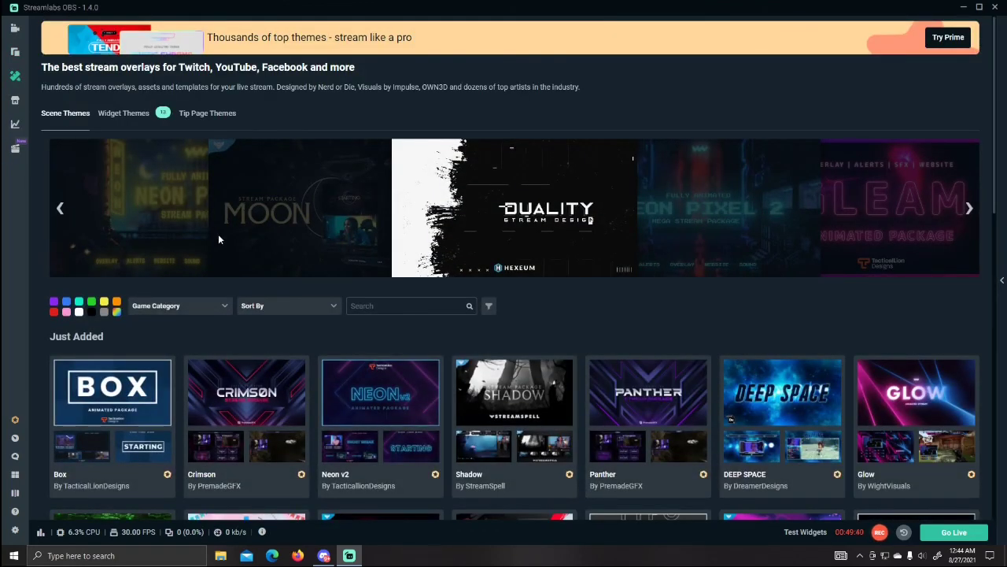
scroll(214, 230, down, 1)
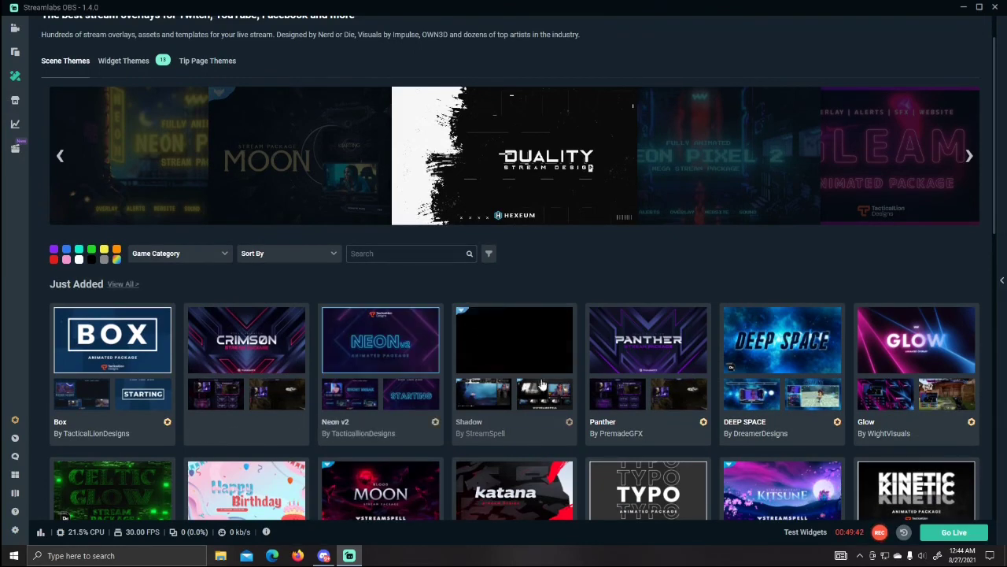
scroll(553, 385, down, 1)
scroll(213, 264, up, 2)
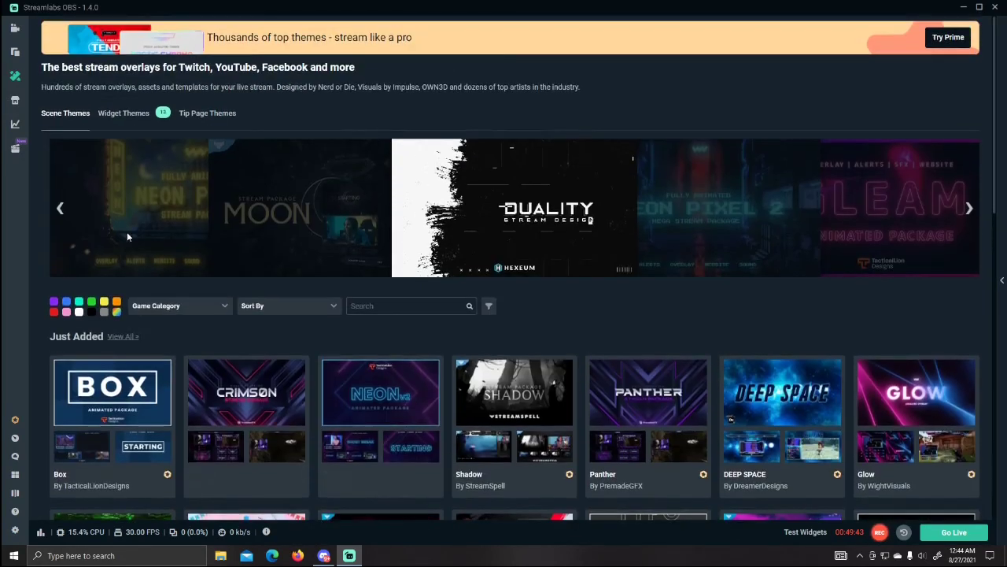
Step: Browse the App Store's add-on apps for overlays, music and channel growth
click(15, 103)
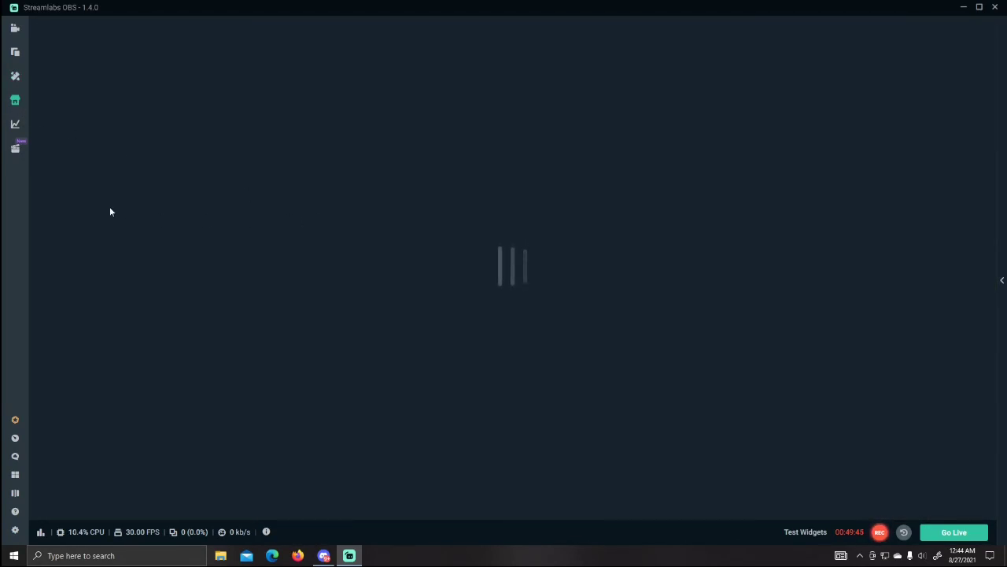
scroll(457, 224, down, 3)
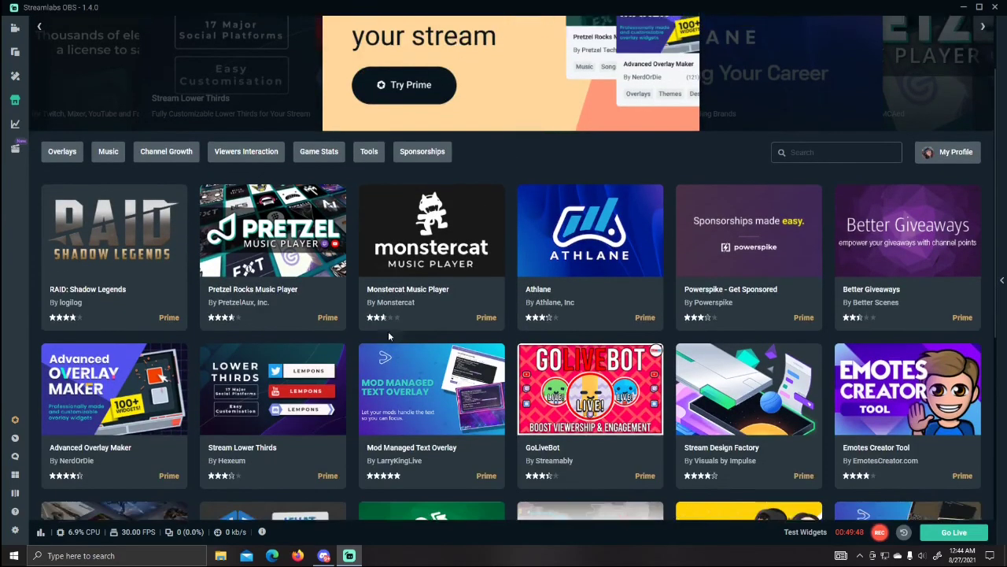
scroll(115, 165, up, 3)
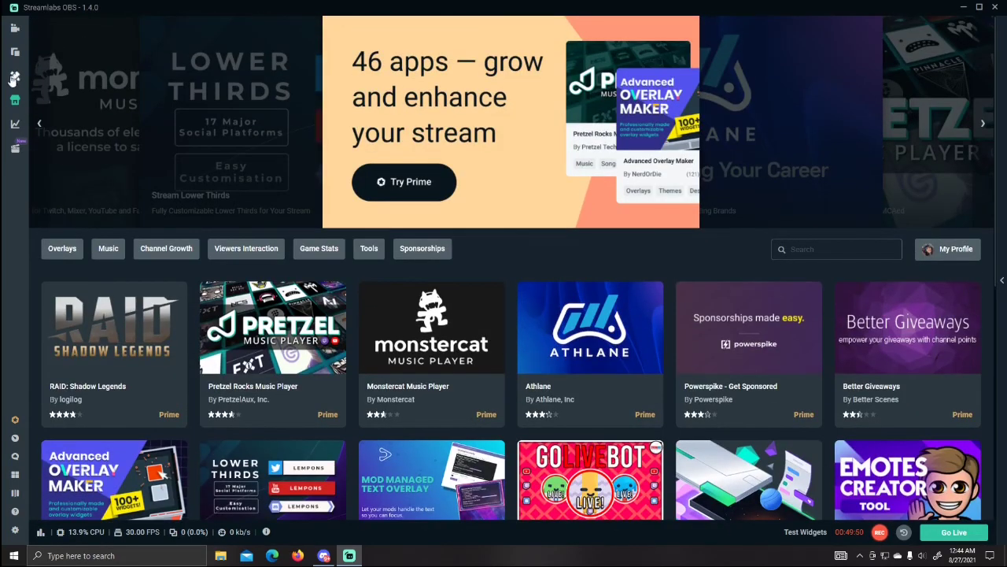
Step: Review the channel goals, Community Reach and Stream Pulse statistics and the Highlighter setup page, and return to the scene editor
click(15, 126)
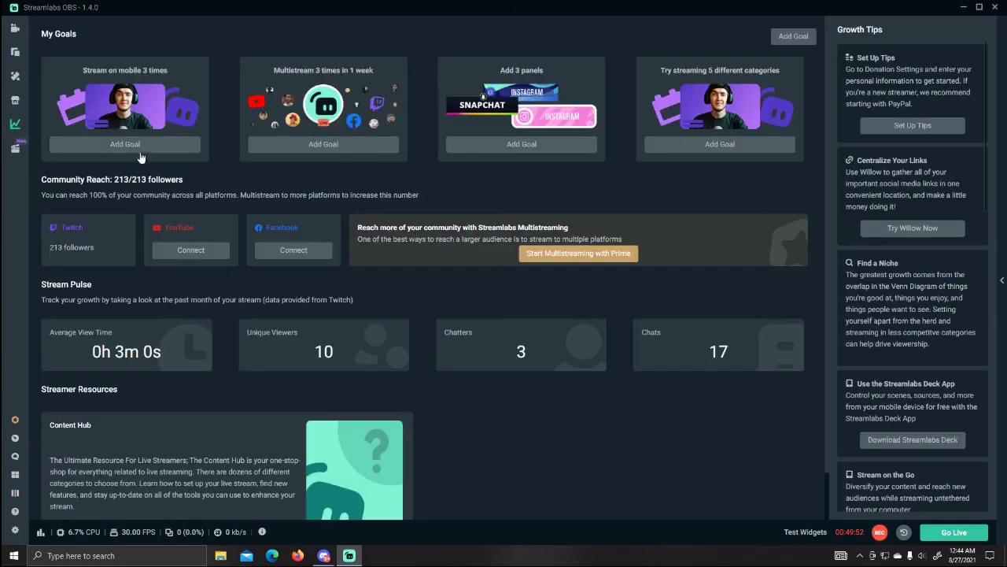
scroll(378, 224, down, 1)
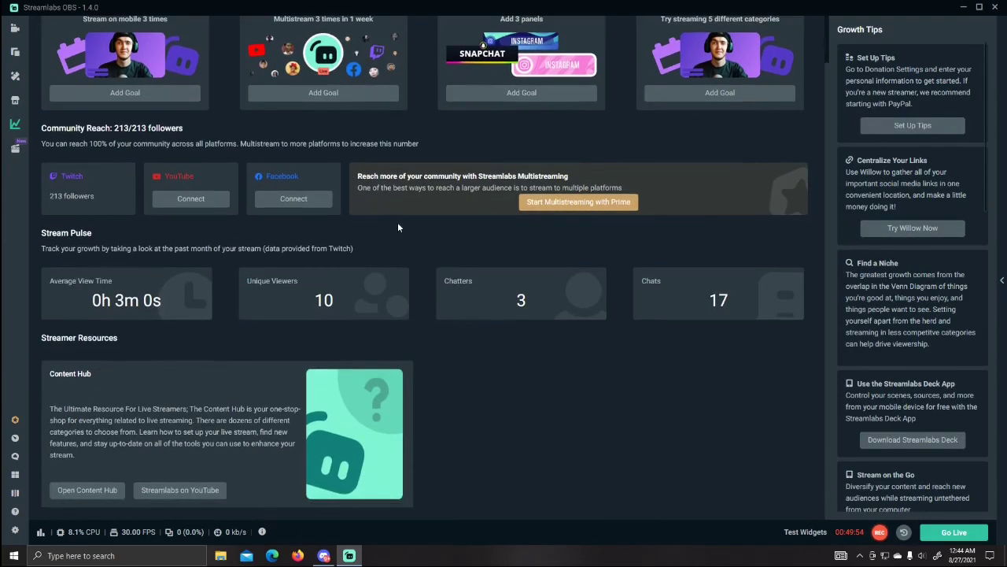
scroll(284, 293, up, 1)
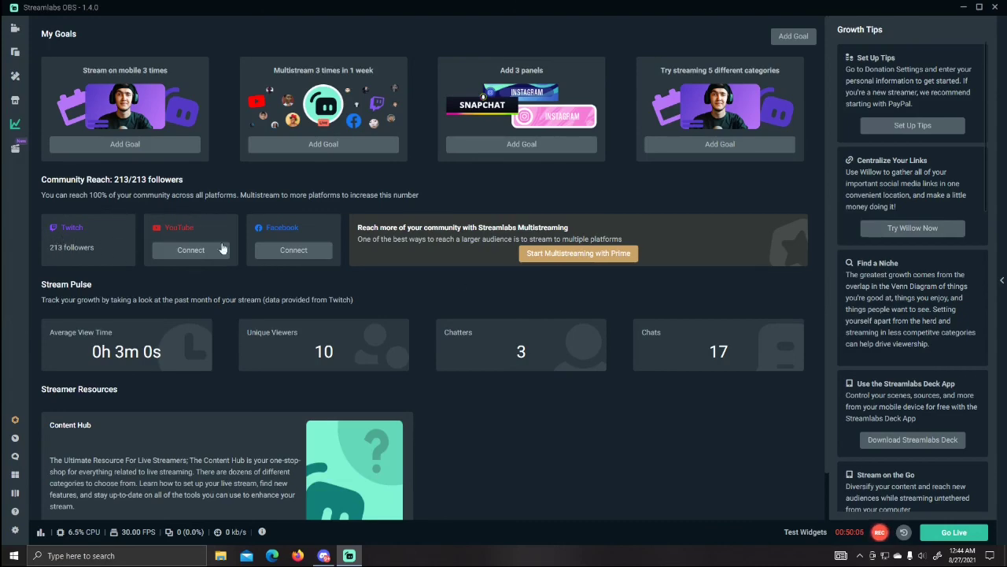
scroll(259, 409, down, 1)
scroll(224, 326, up, 1)
click(16, 150)
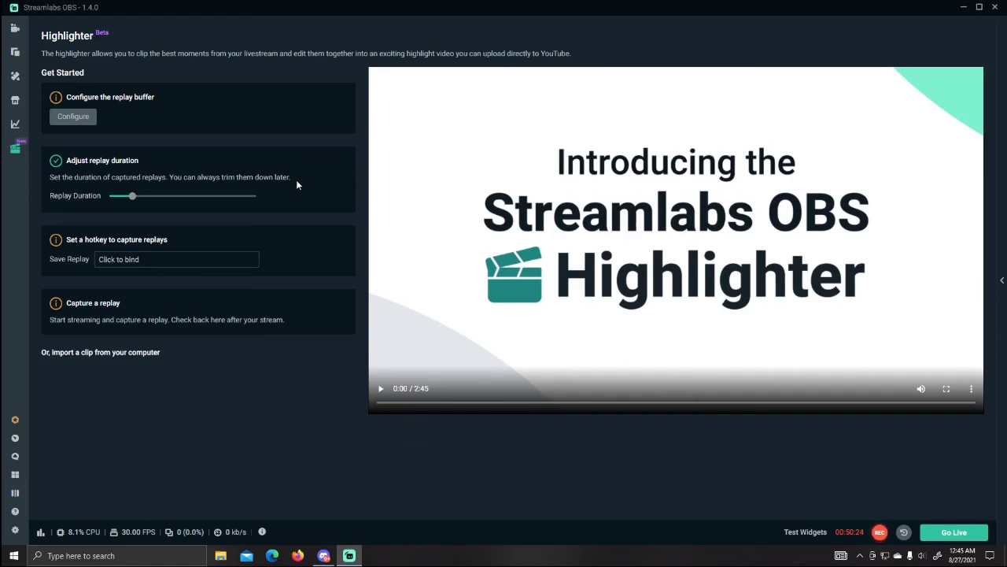
click(14, 28)
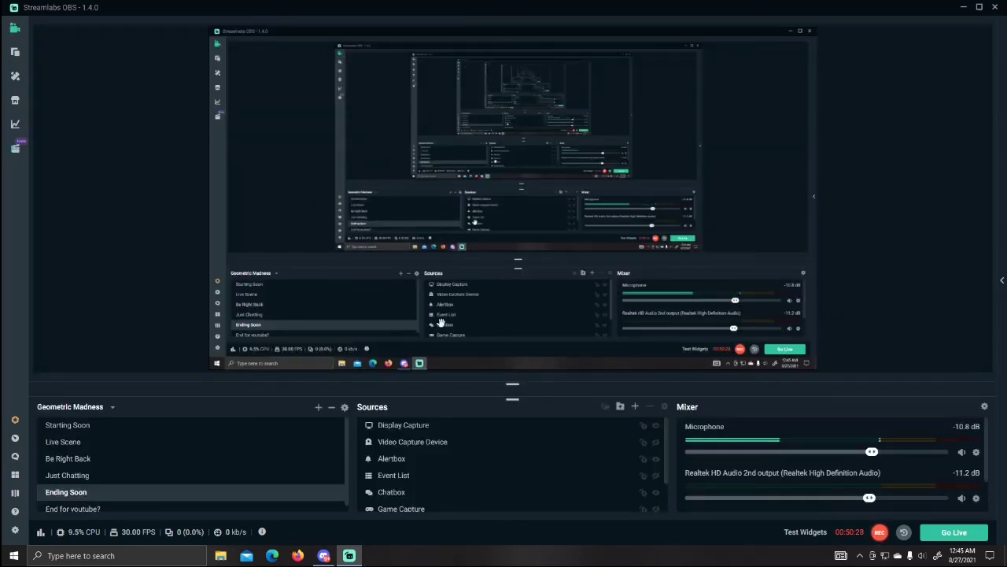